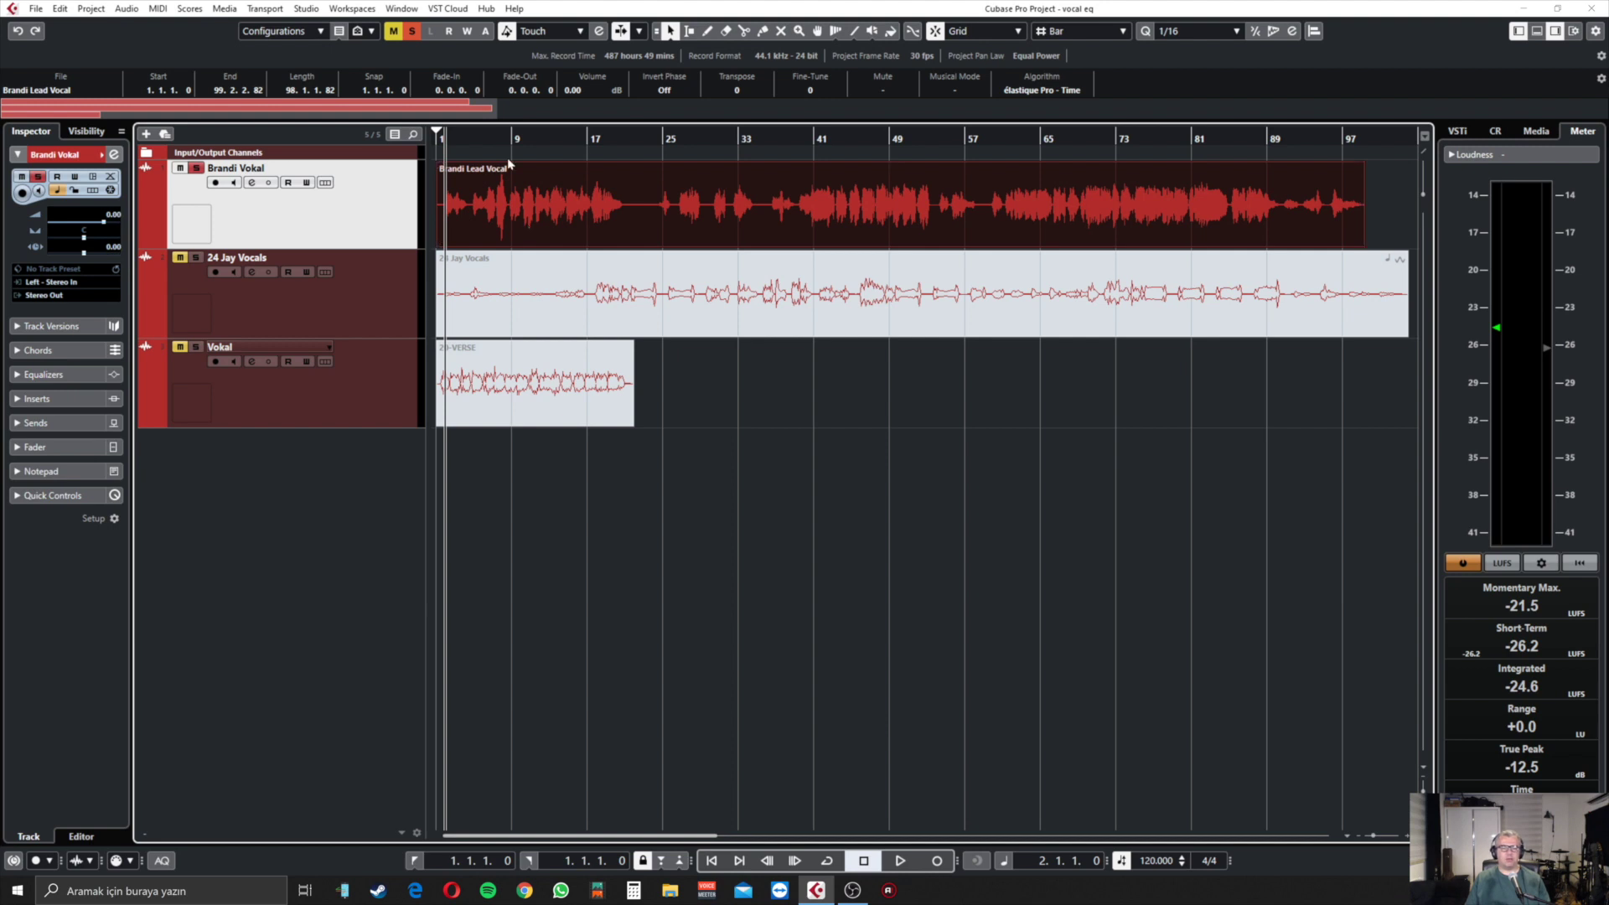
- Open the lead vocal track's channel settings and play the vocal to examine its frequency spectrum in the channel equalizer
{"action": "mouse_move", "coordinate": [508, 177]}
{"action": "key", "text": "e"}
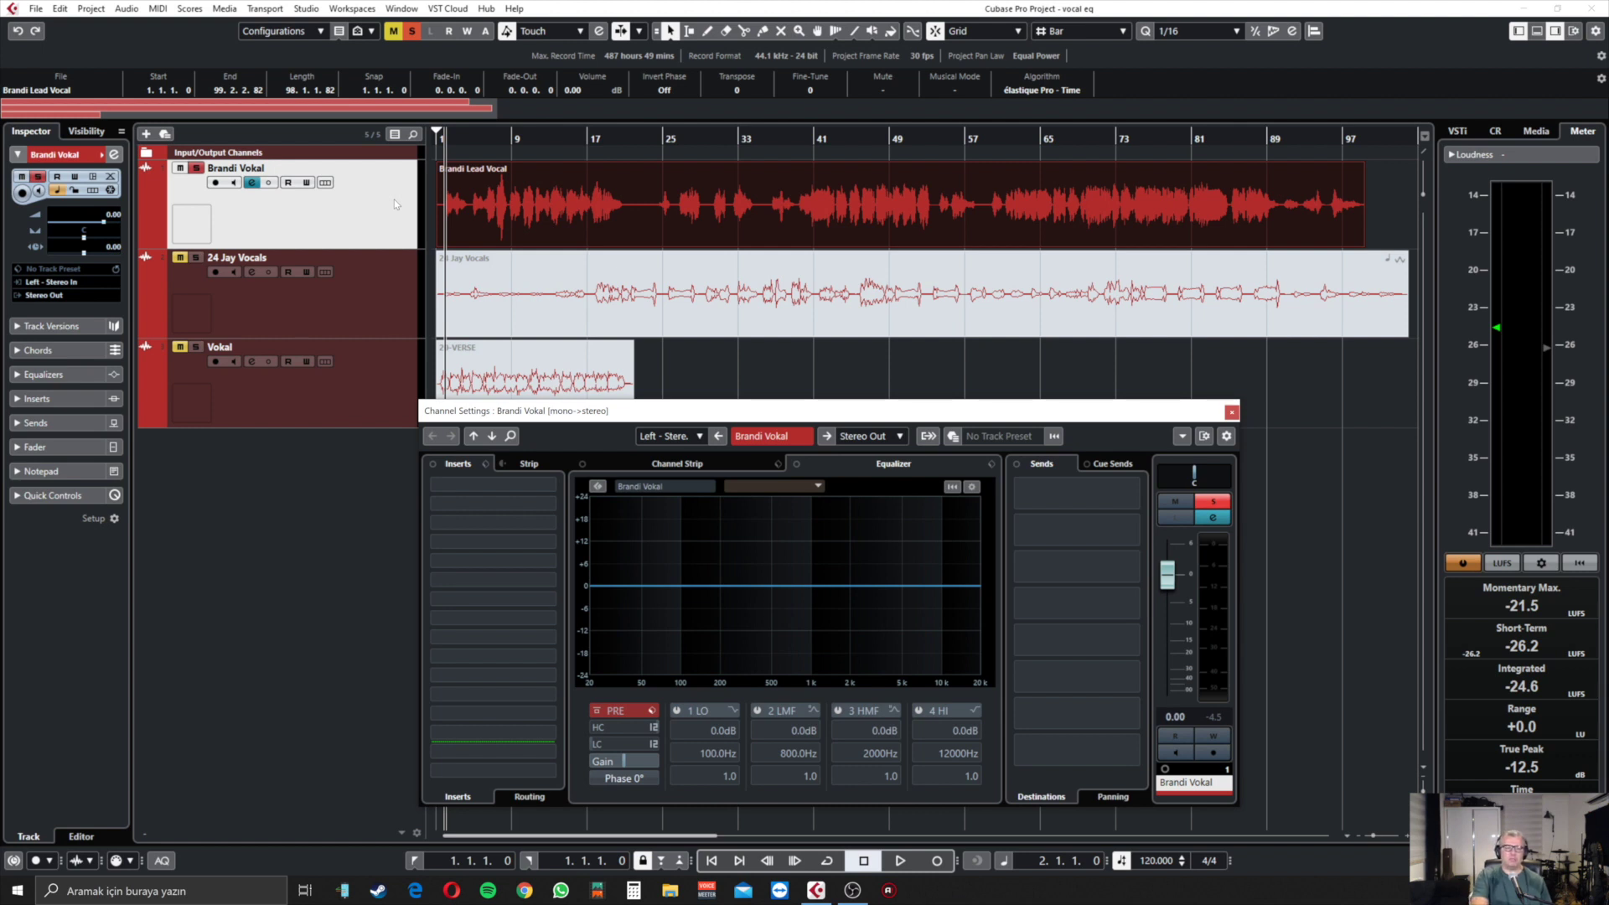
{"action": "key", "text": "space"}
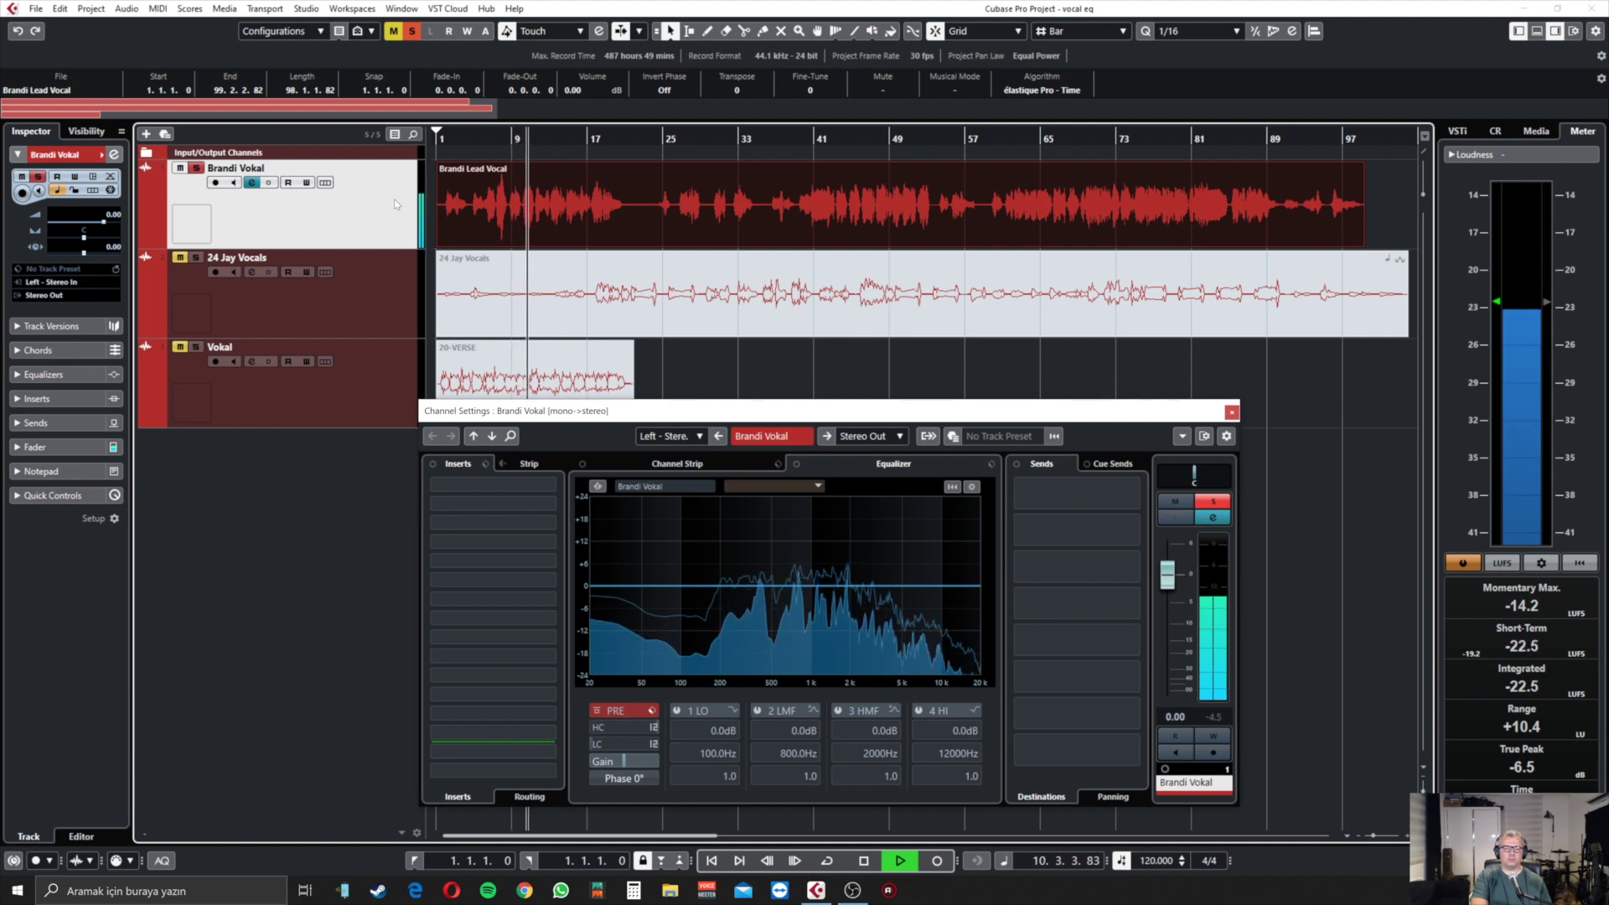
{"action": "key", "text": "space"}
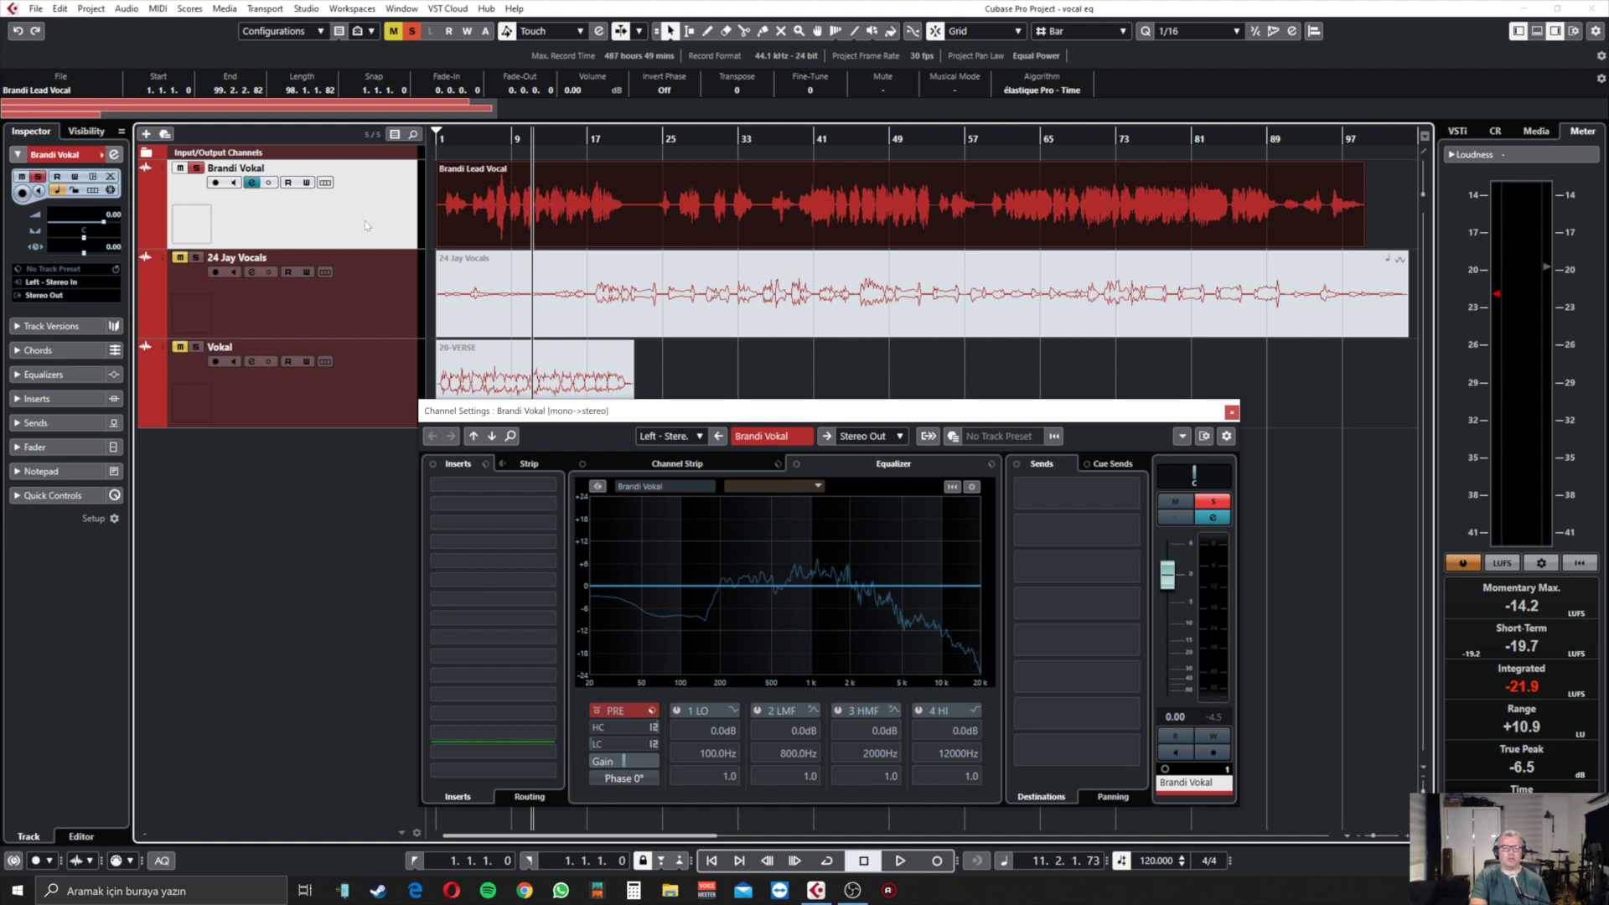
- Insert FabFilter Pro-Q 3 in the lead vocal's first insert slot, then close the channel settings and reposition the plug-in window
{"action": "left_click", "coordinate": [471, 484]}
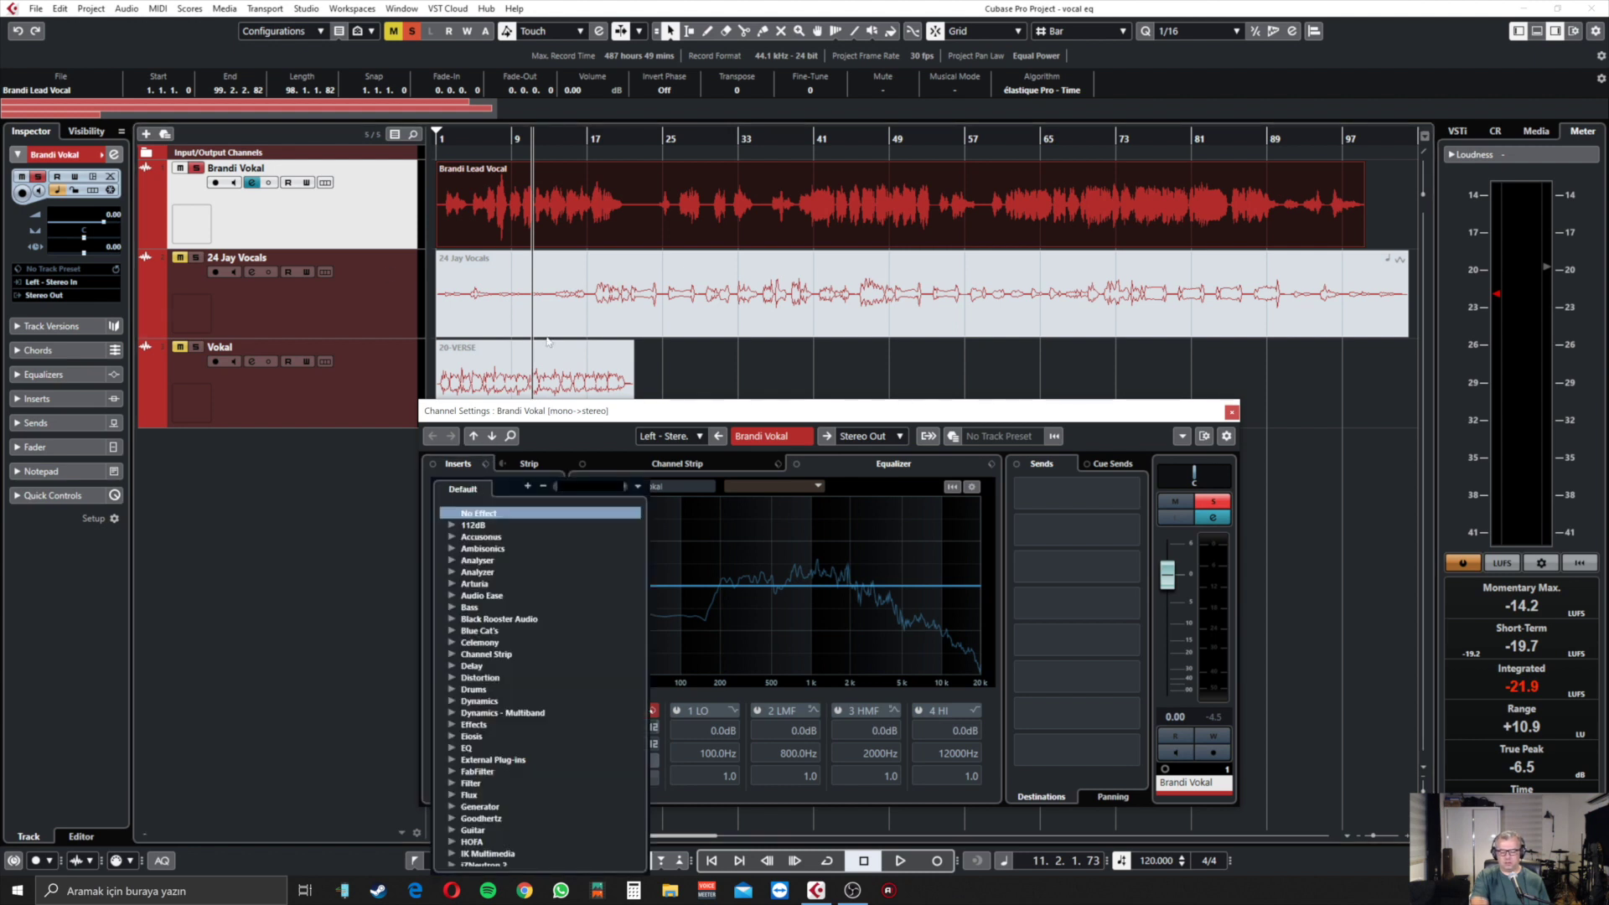
{"action": "type", "text": "fab"}
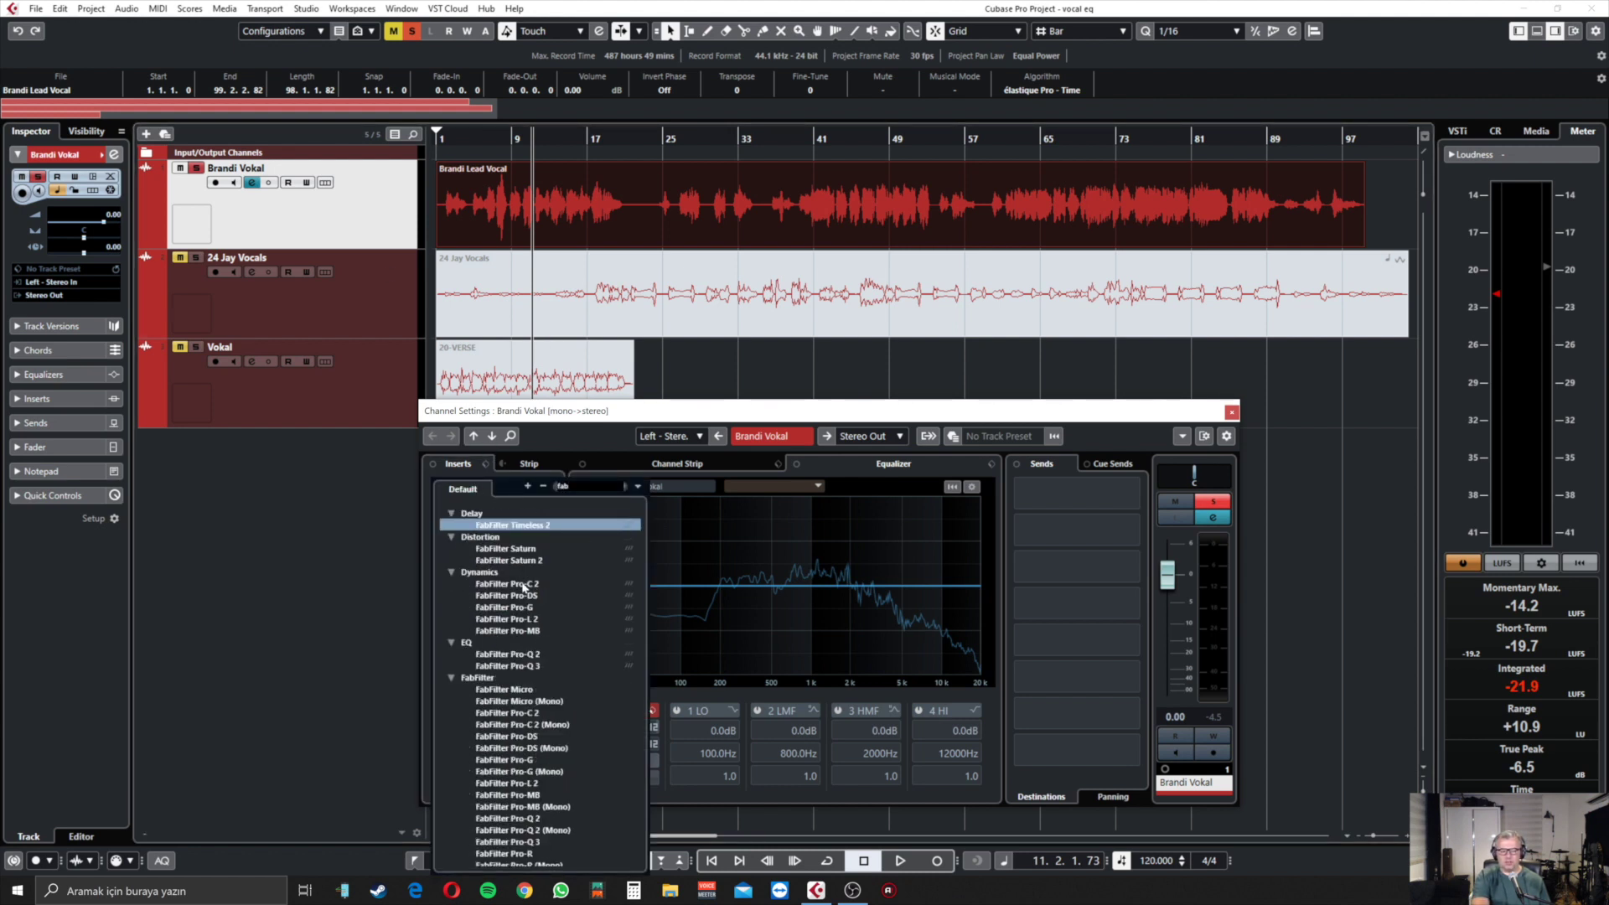
{"action": "left_click", "coordinate": [520, 666]}
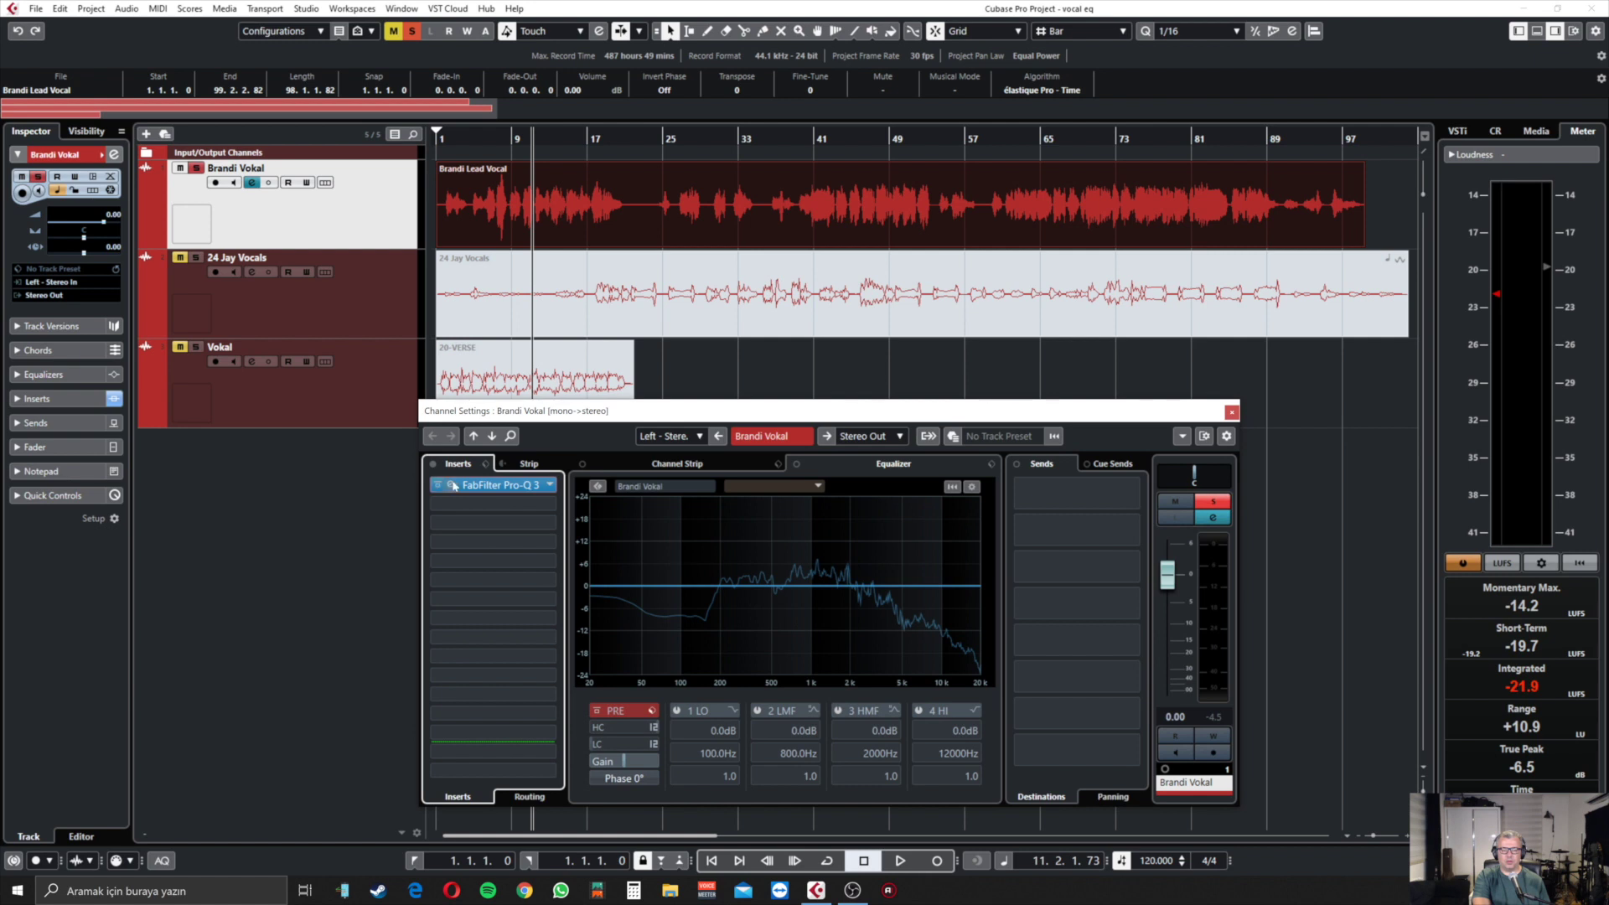
{"action": "left_click", "coordinate": [1231, 412]}
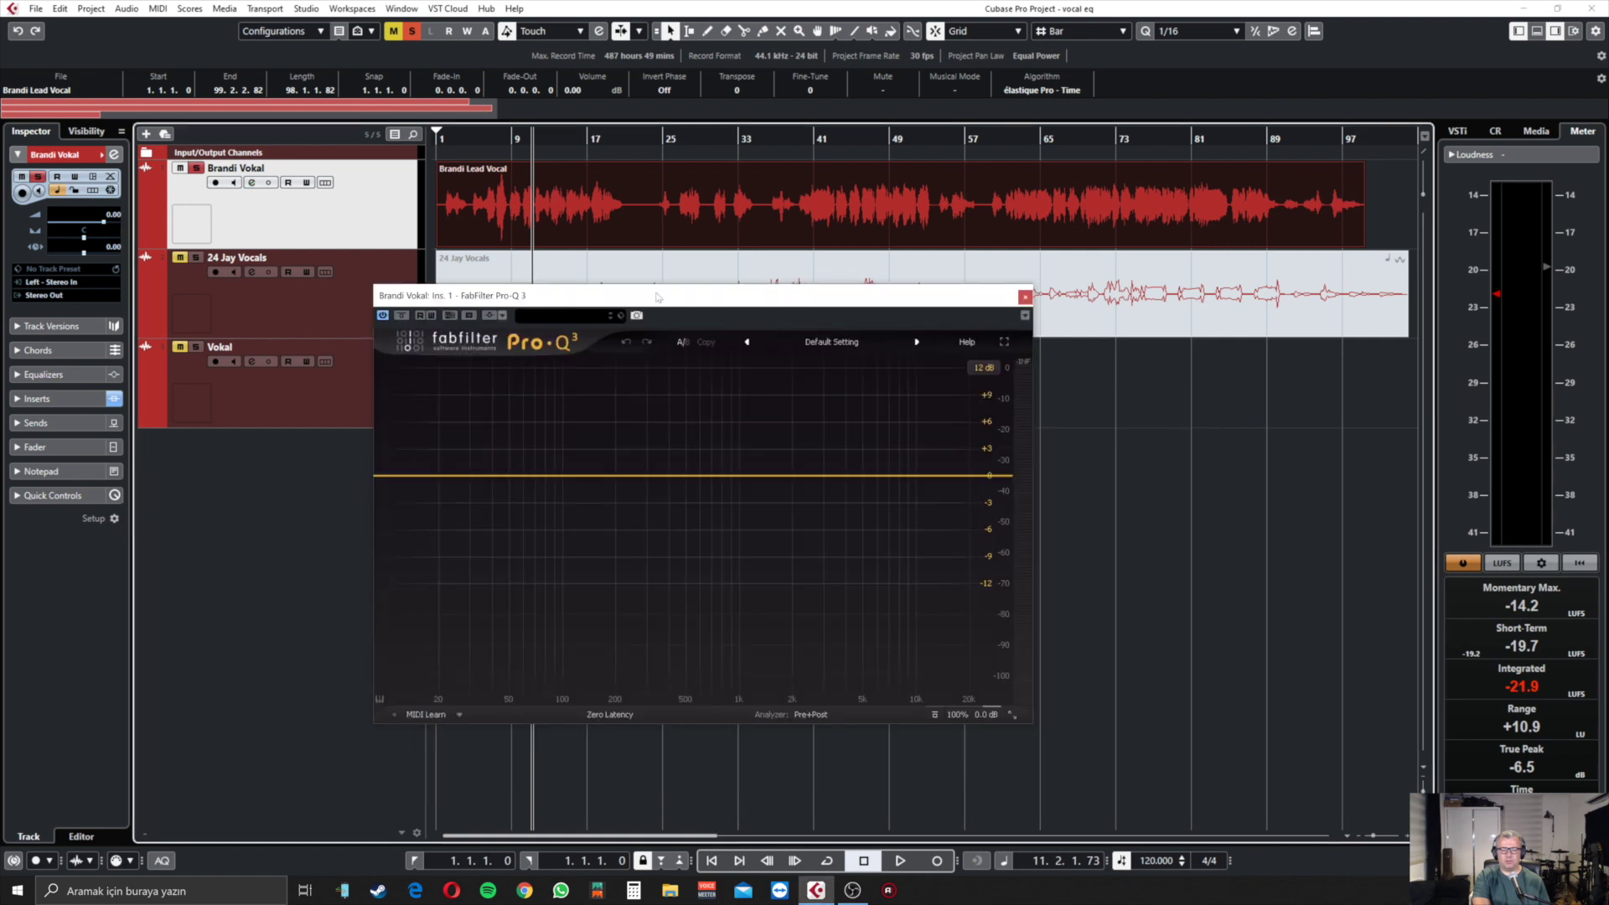
{"action": "left_click_drag", "start_coordinate": [604, 295], "coordinate": [699, 335]}
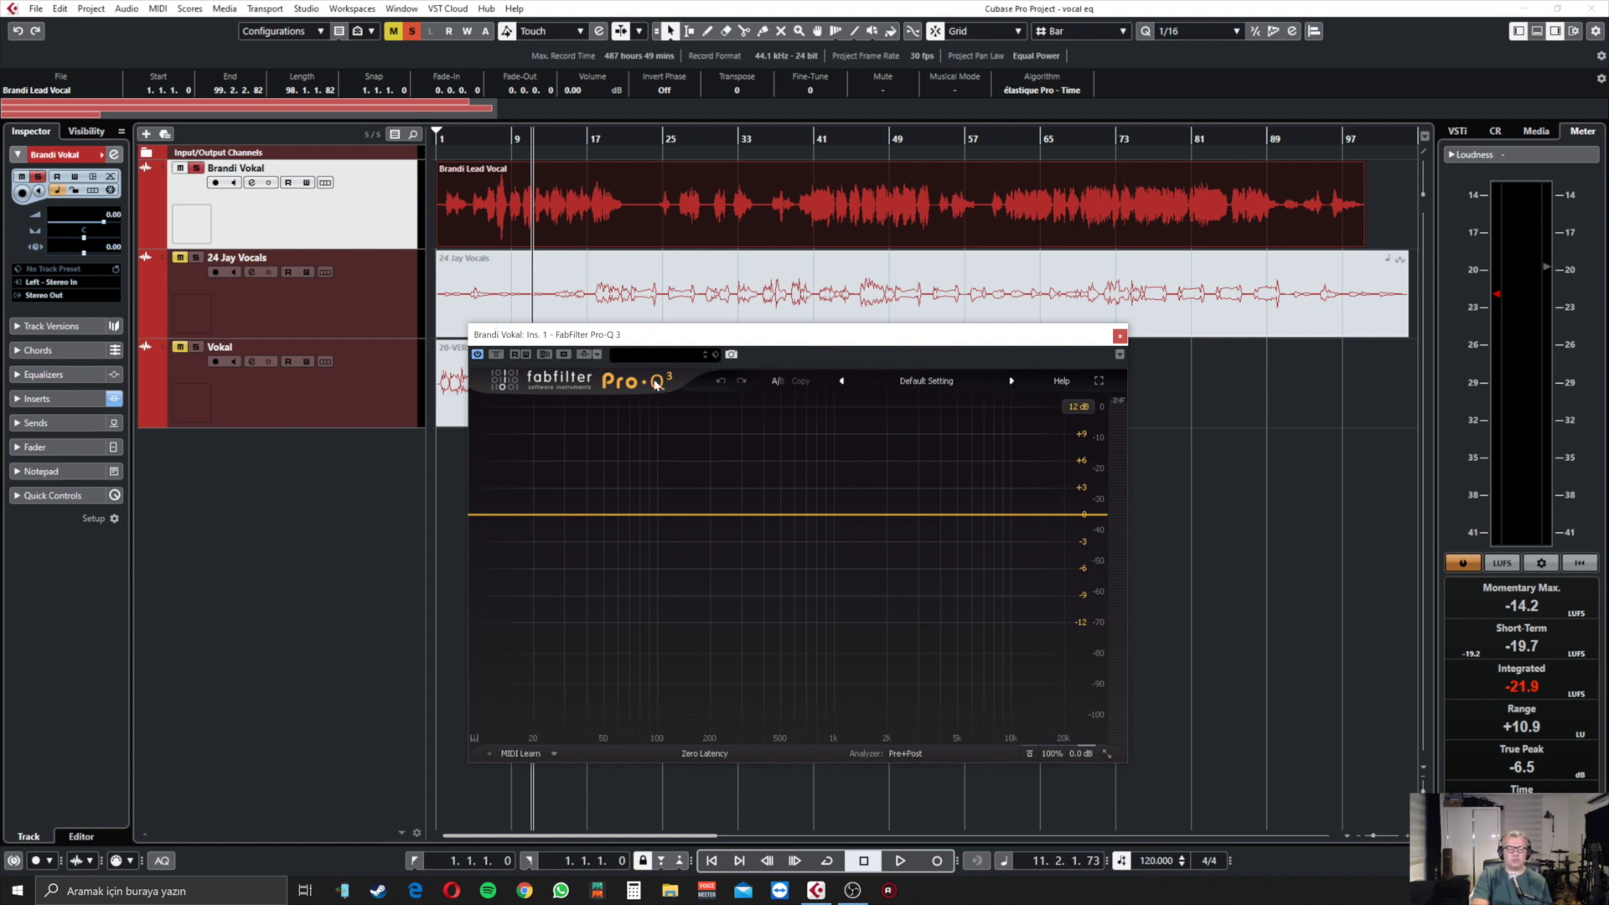
- Play the vocal from near its beginning to examine its spectrum in Pro-Q 3
{"action": "left_click", "coordinate": [453, 135]}
{"action": "key", "text": "space"}
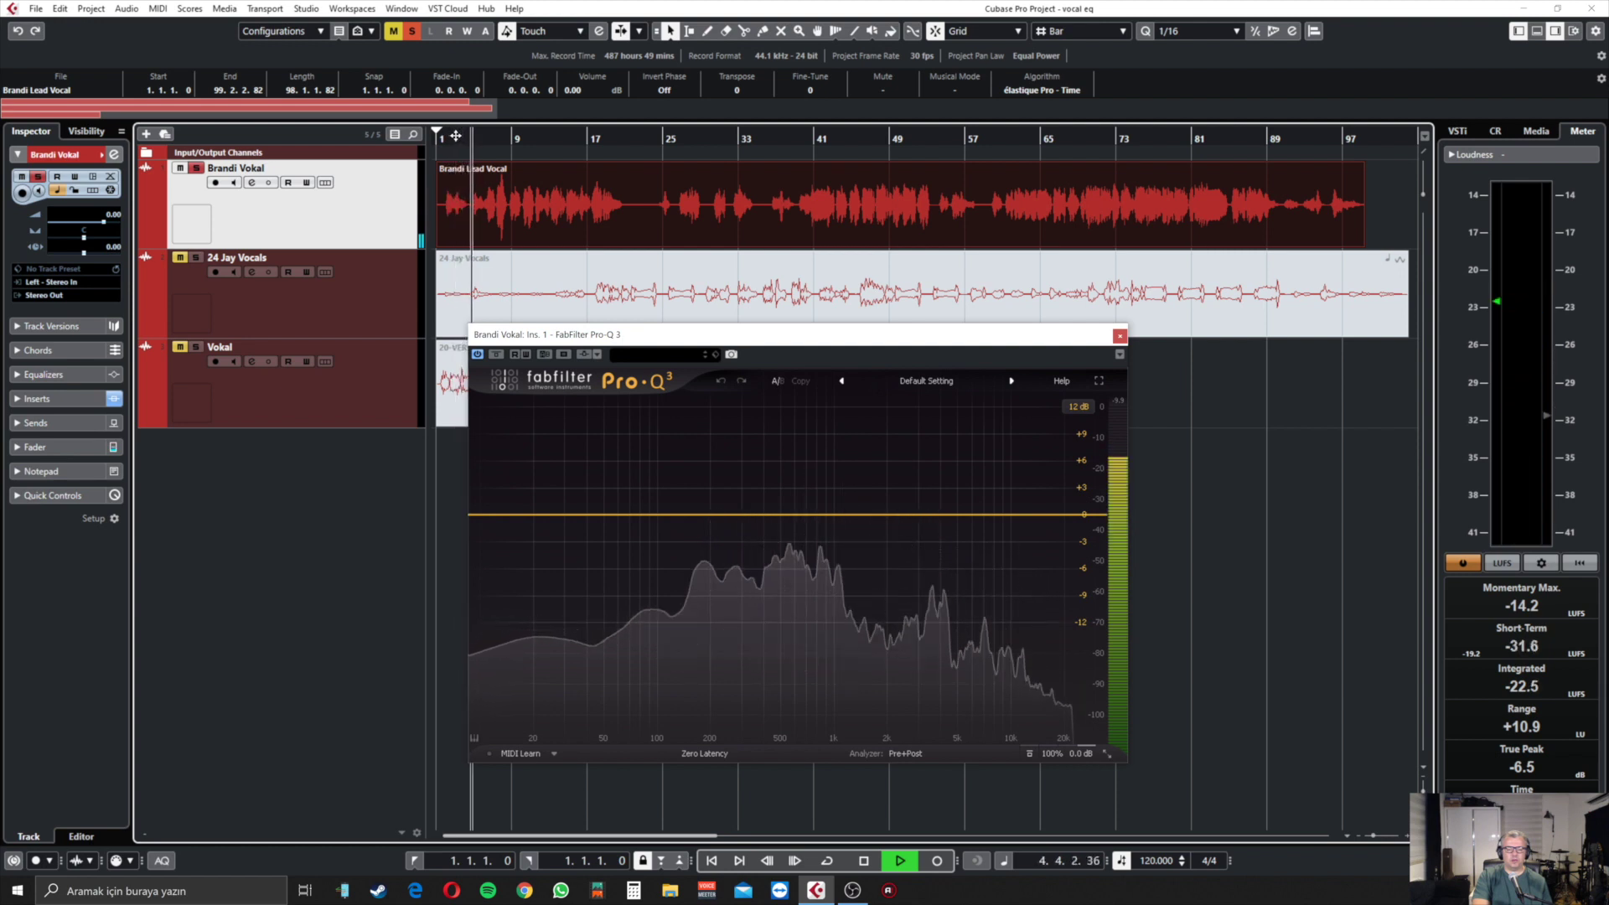
{"action": "key", "text": "space"}
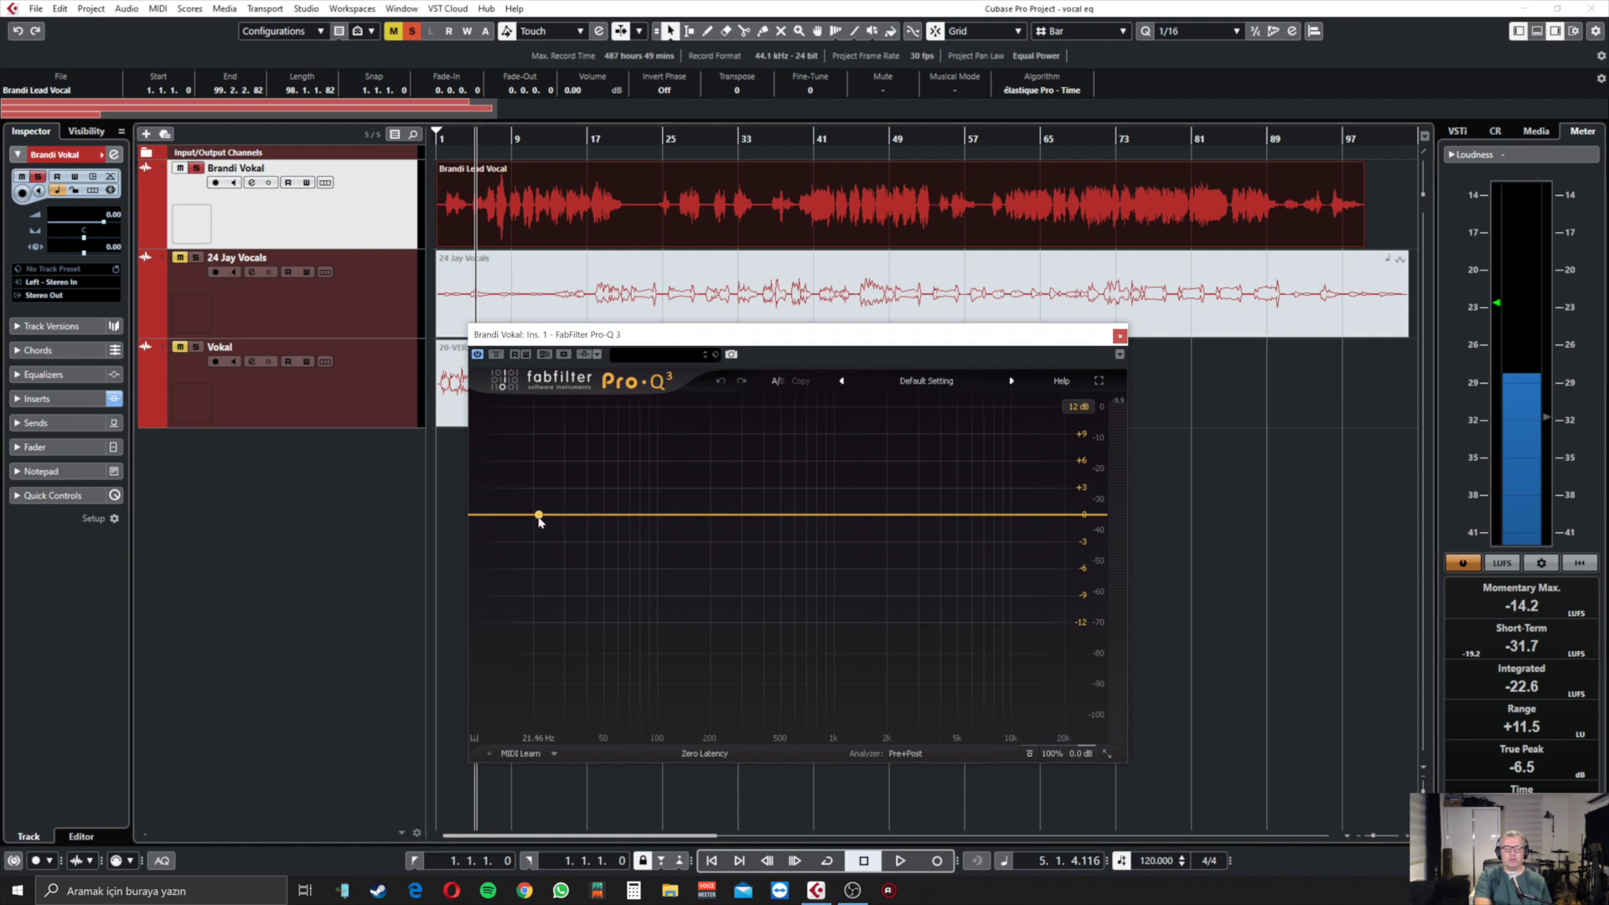
- Add a Low Cut band at about 36 Hz with a Q of about 1 and a 12 dB/oct slope
{"action": "left_click_drag", "start_coordinate": [539, 516], "coordinate": [546, 560]}
{"action": "left_click", "coordinate": [515, 688]}
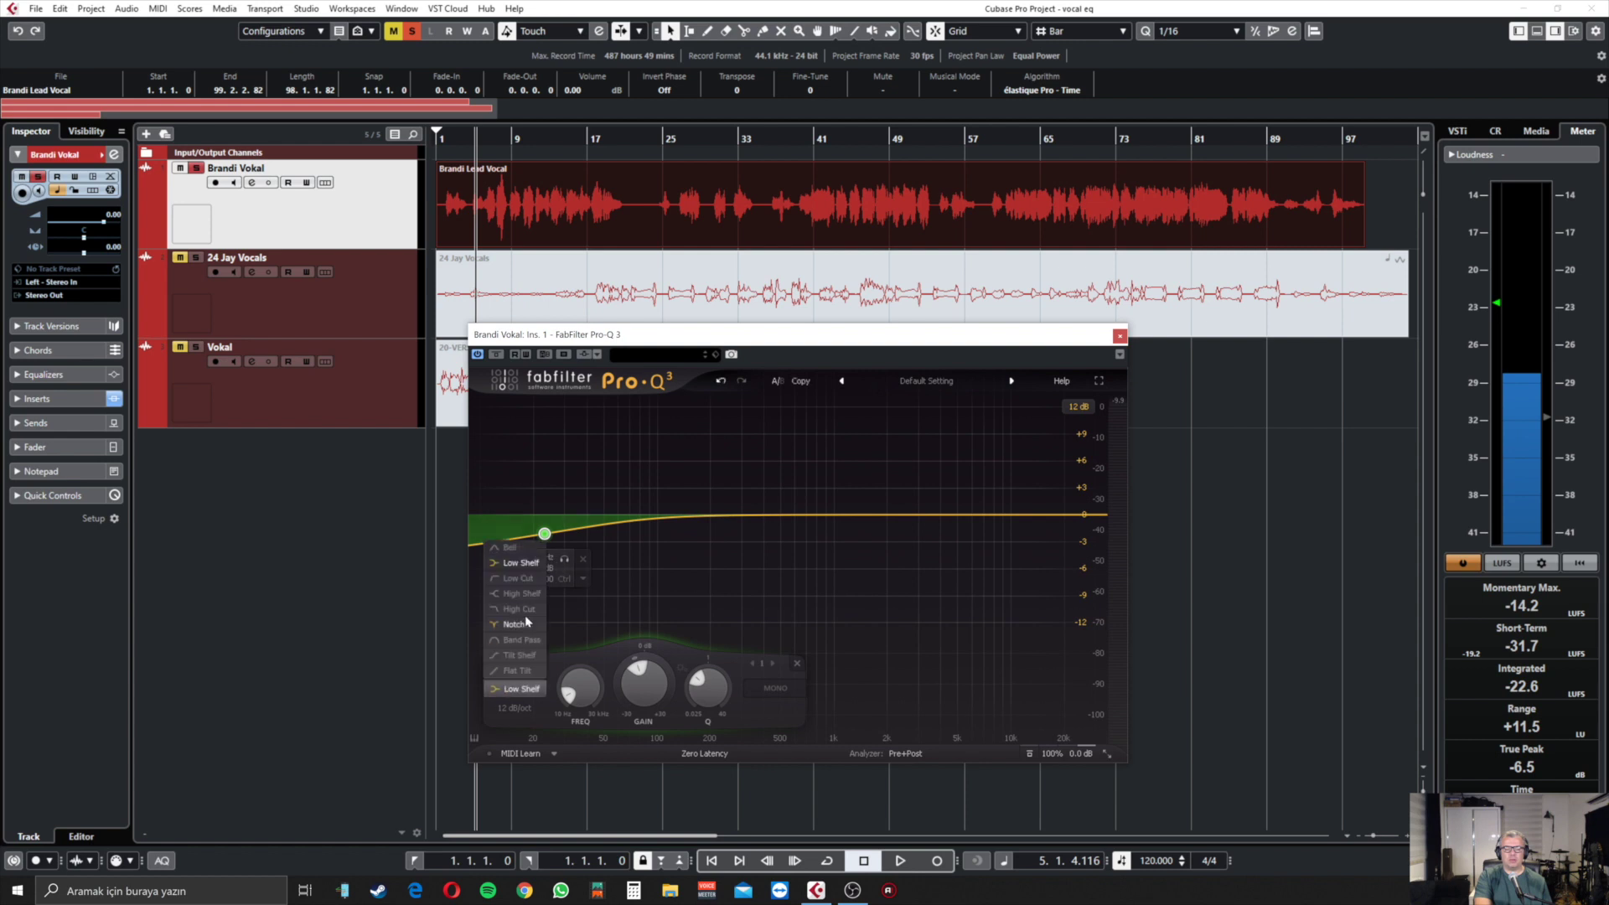
{"action": "left_click", "coordinate": [520, 578]}
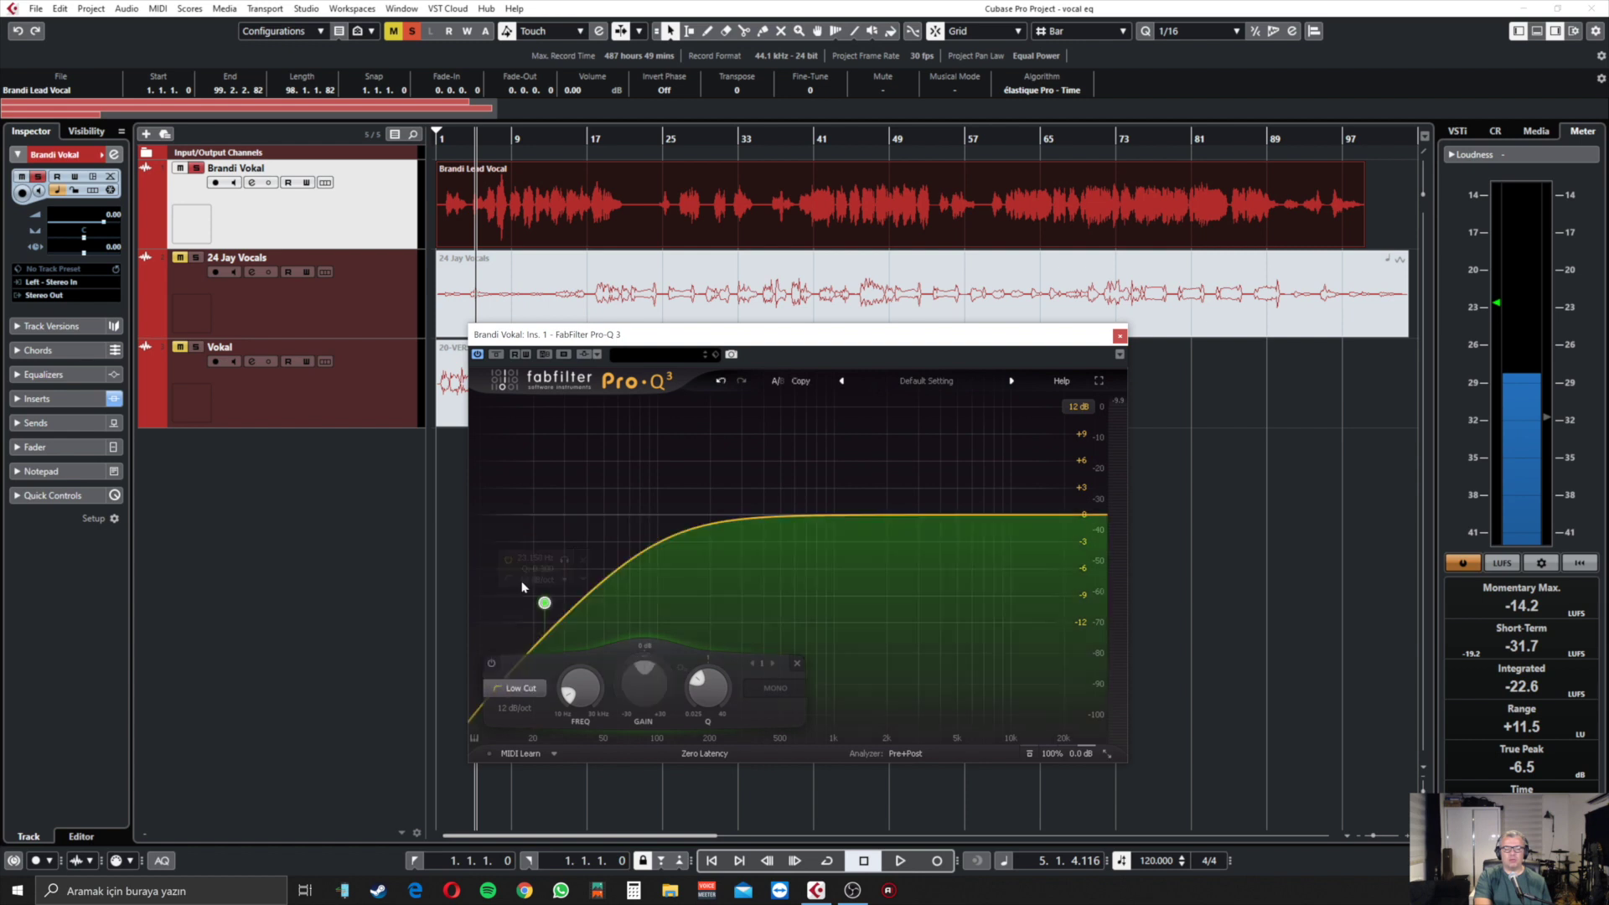
{"action": "left_click_drag", "start_coordinate": [543, 610], "coordinate": [578, 513]}
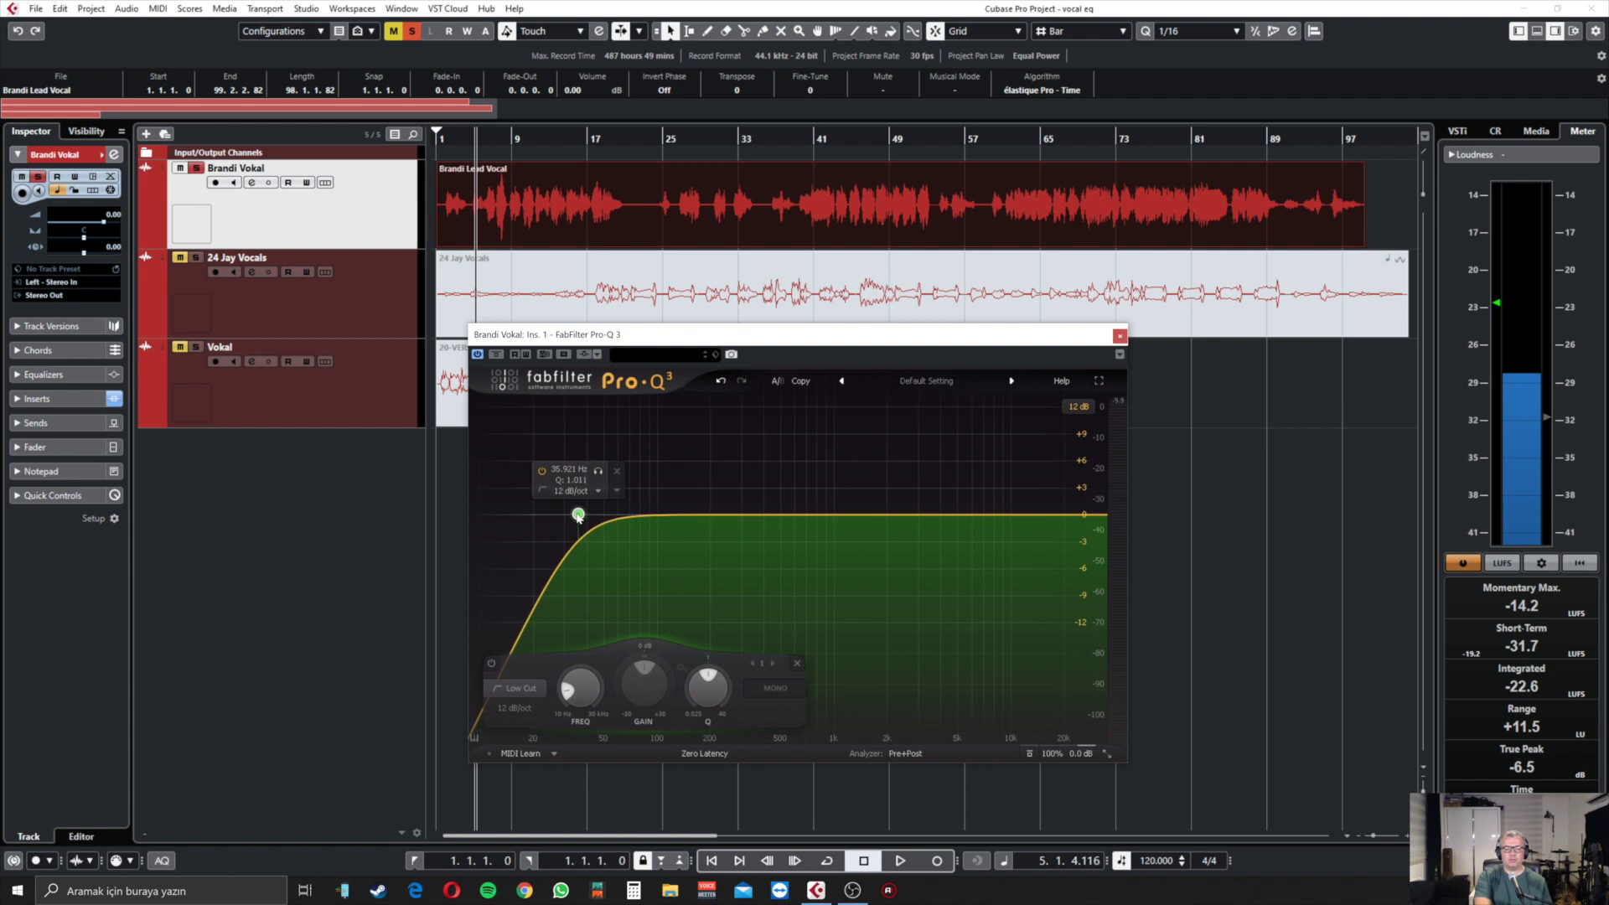
{"action": "mouse_move", "coordinate": [579, 514]}
{"action": "left_click", "coordinate": [524, 690]}
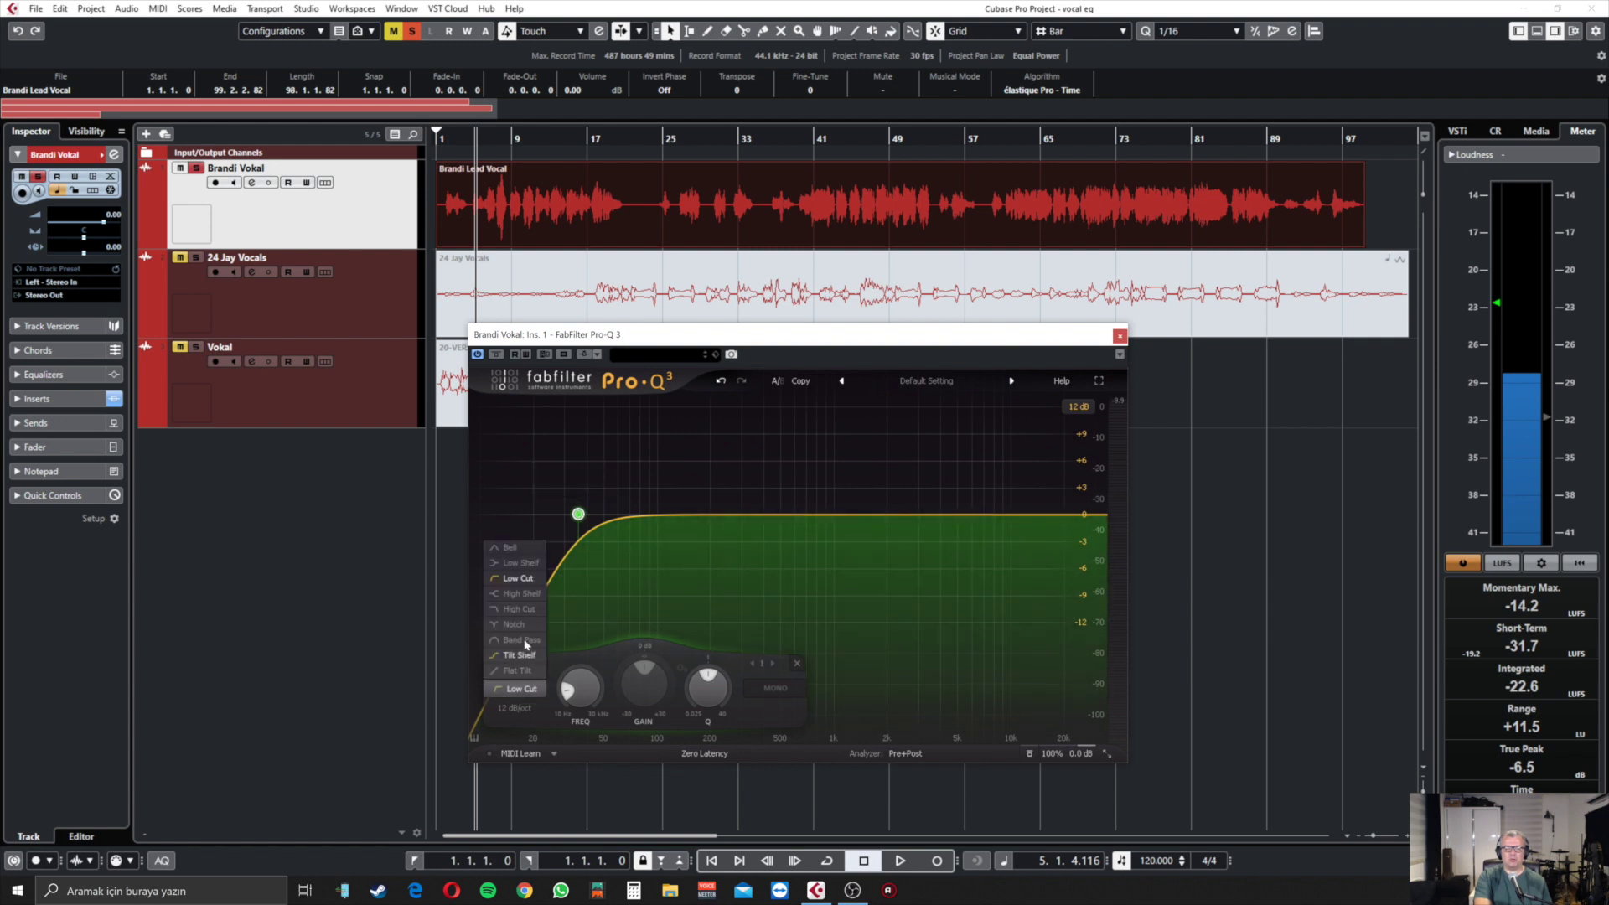
{"action": "left_click", "coordinate": [518, 580]}
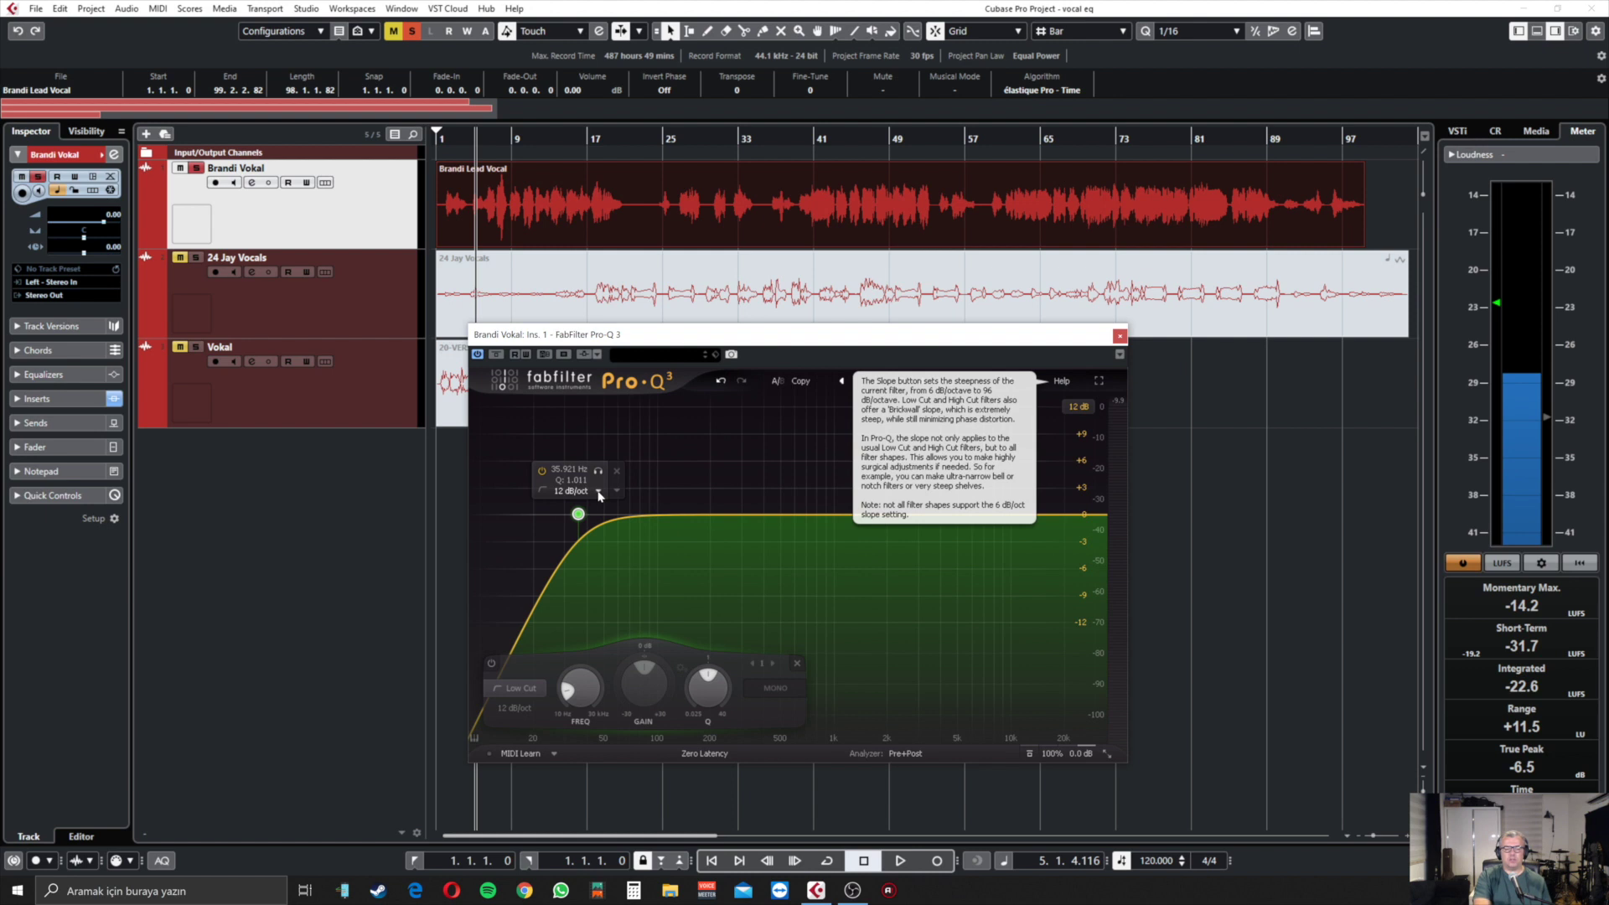
- Try a 96 dB/oct slope on the low cut and return it to 12 dB/oct
{"action": "left_click", "coordinate": [599, 494]}
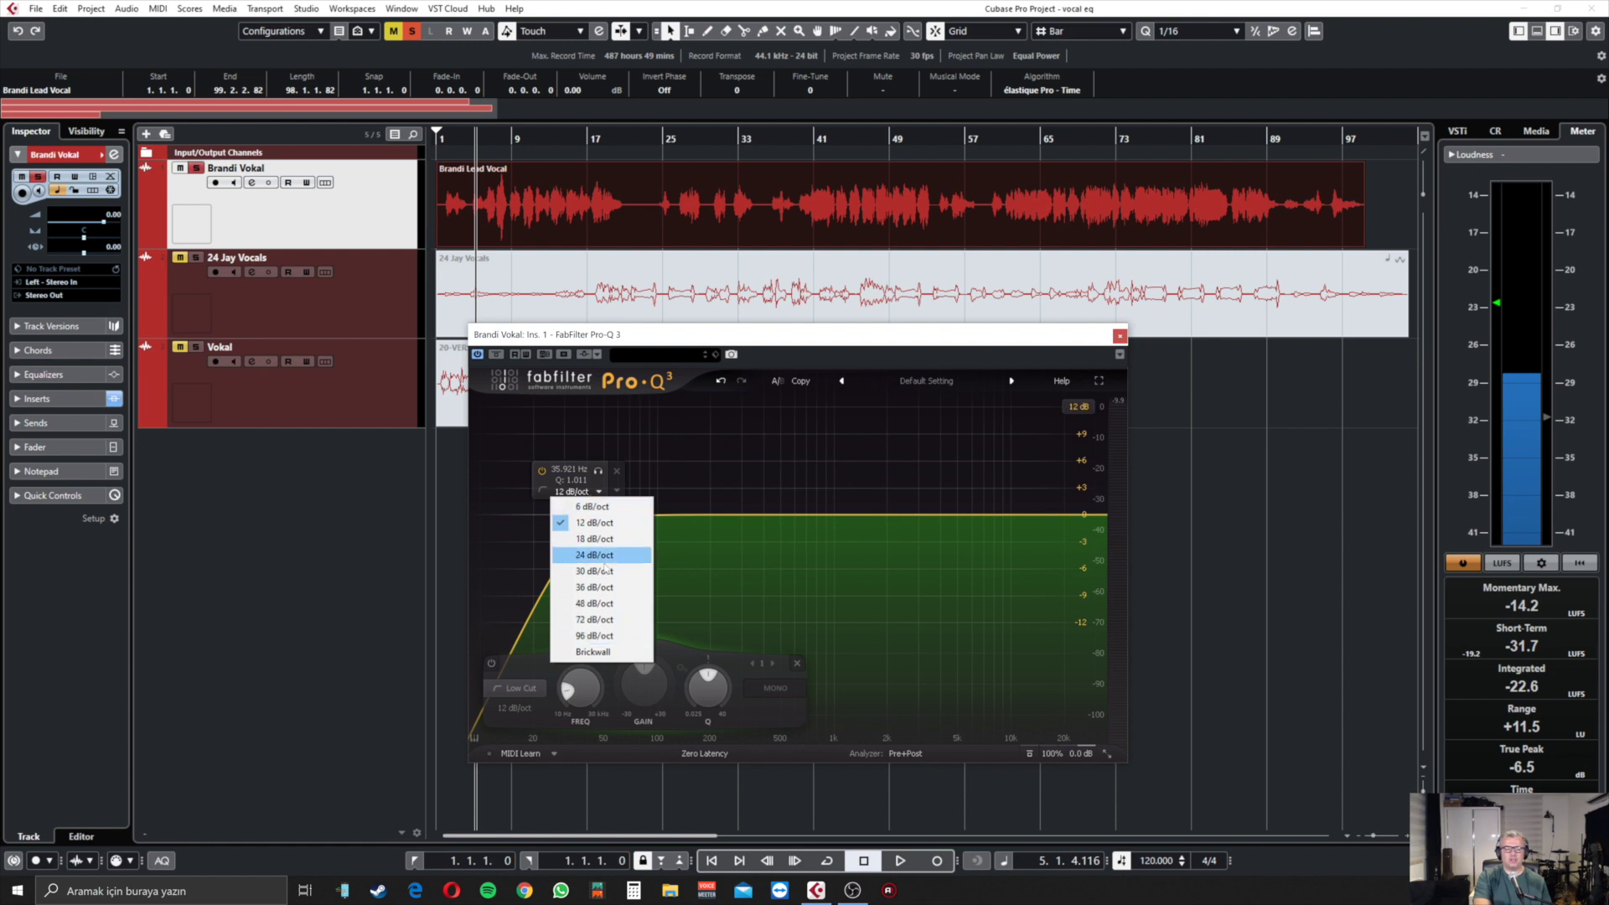
{"action": "left_click", "coordinate": [614, 639]}
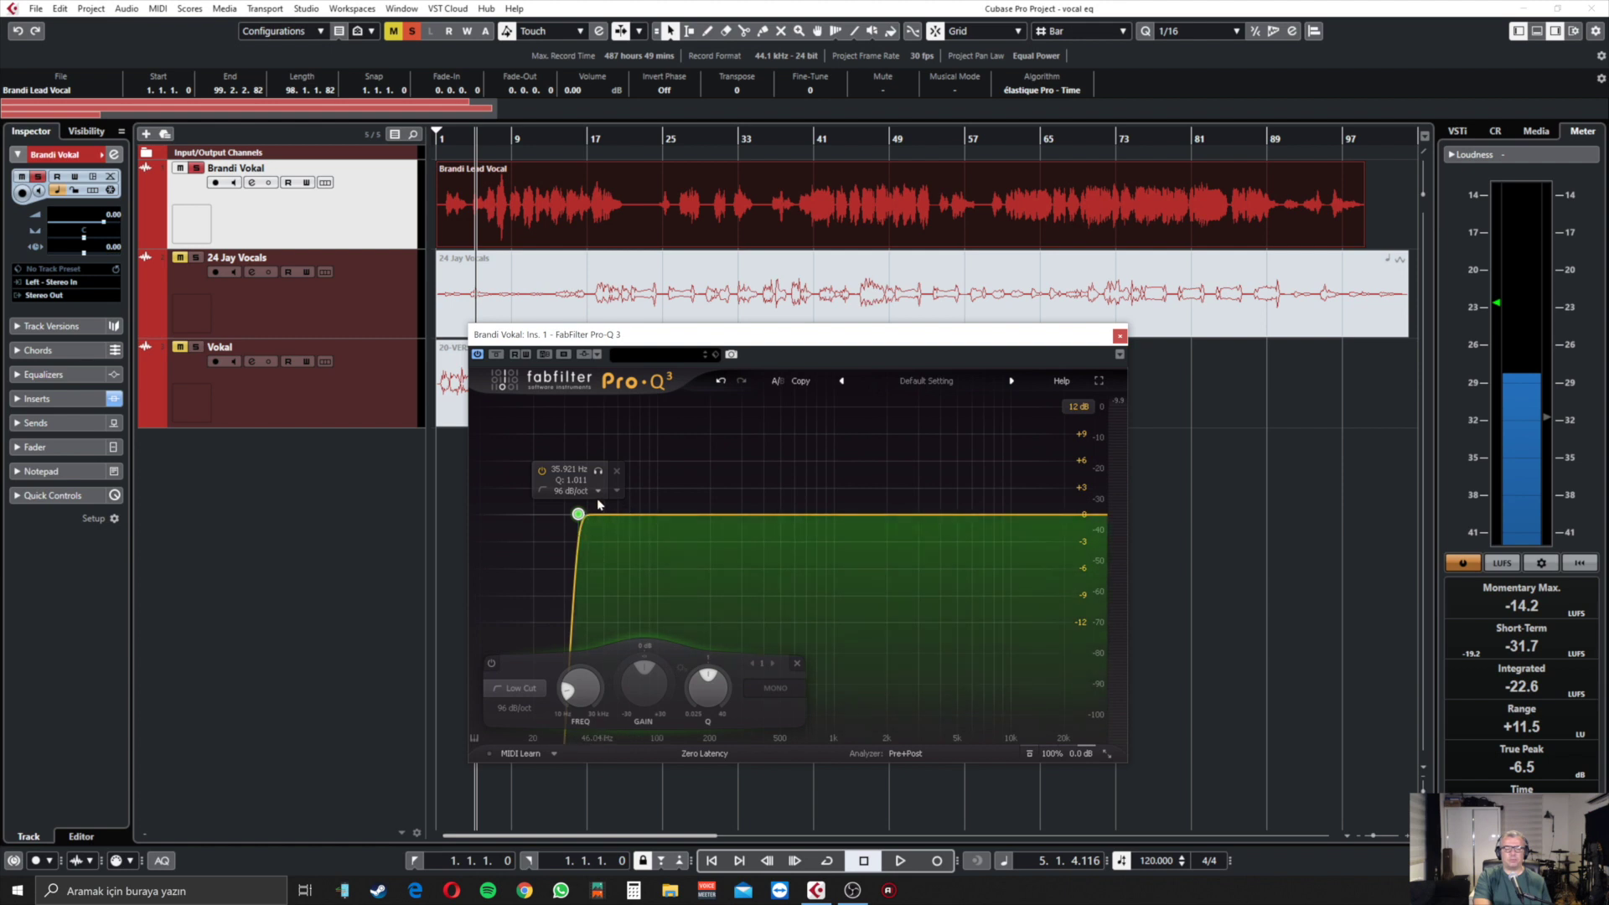
{"action": "left_click", "coordinate": [598, 492]}
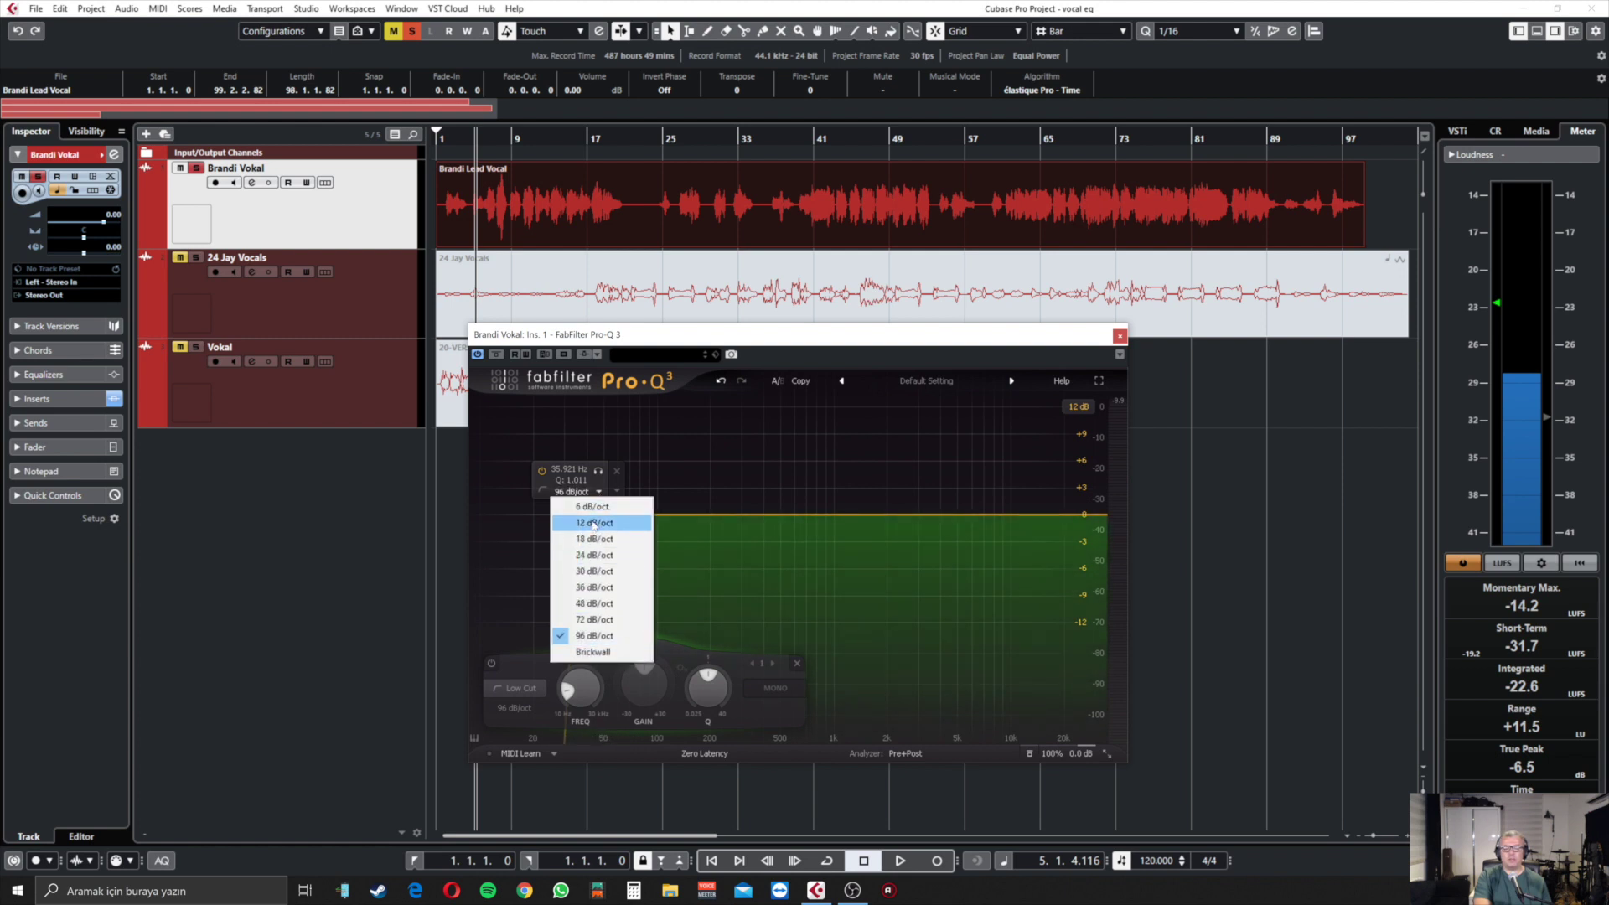
{"action": "left_click", "coordinate": [595, 523]}
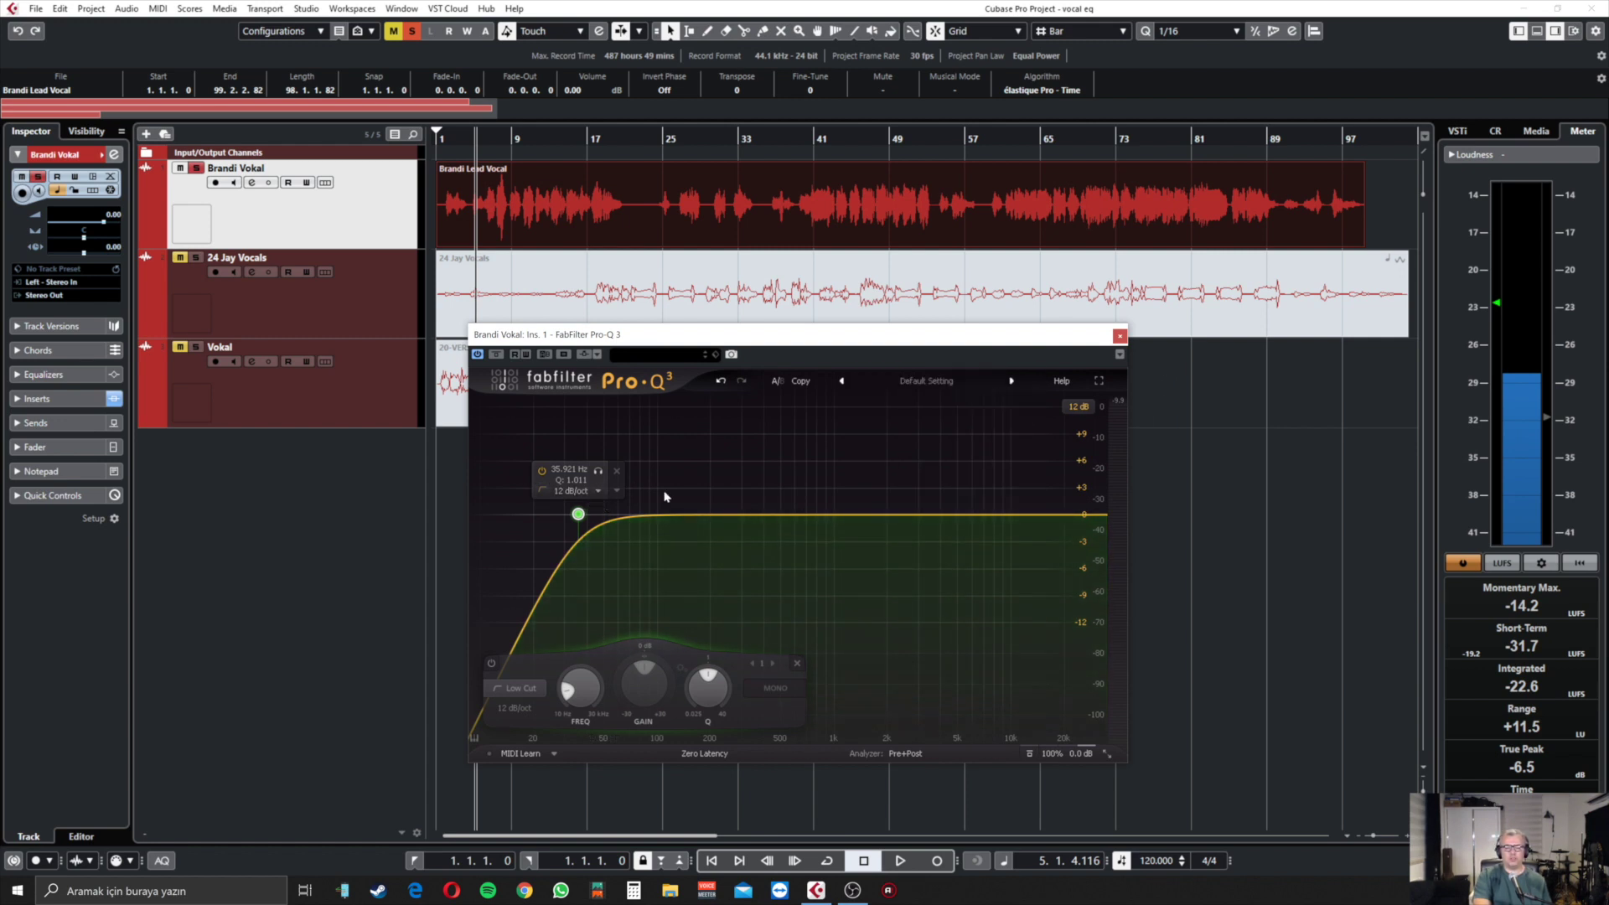
- Sweep the low cut up to about 105 Hz and on to about 760 Hz during playback to hear its effect
{"action": "key", "text": "space"}
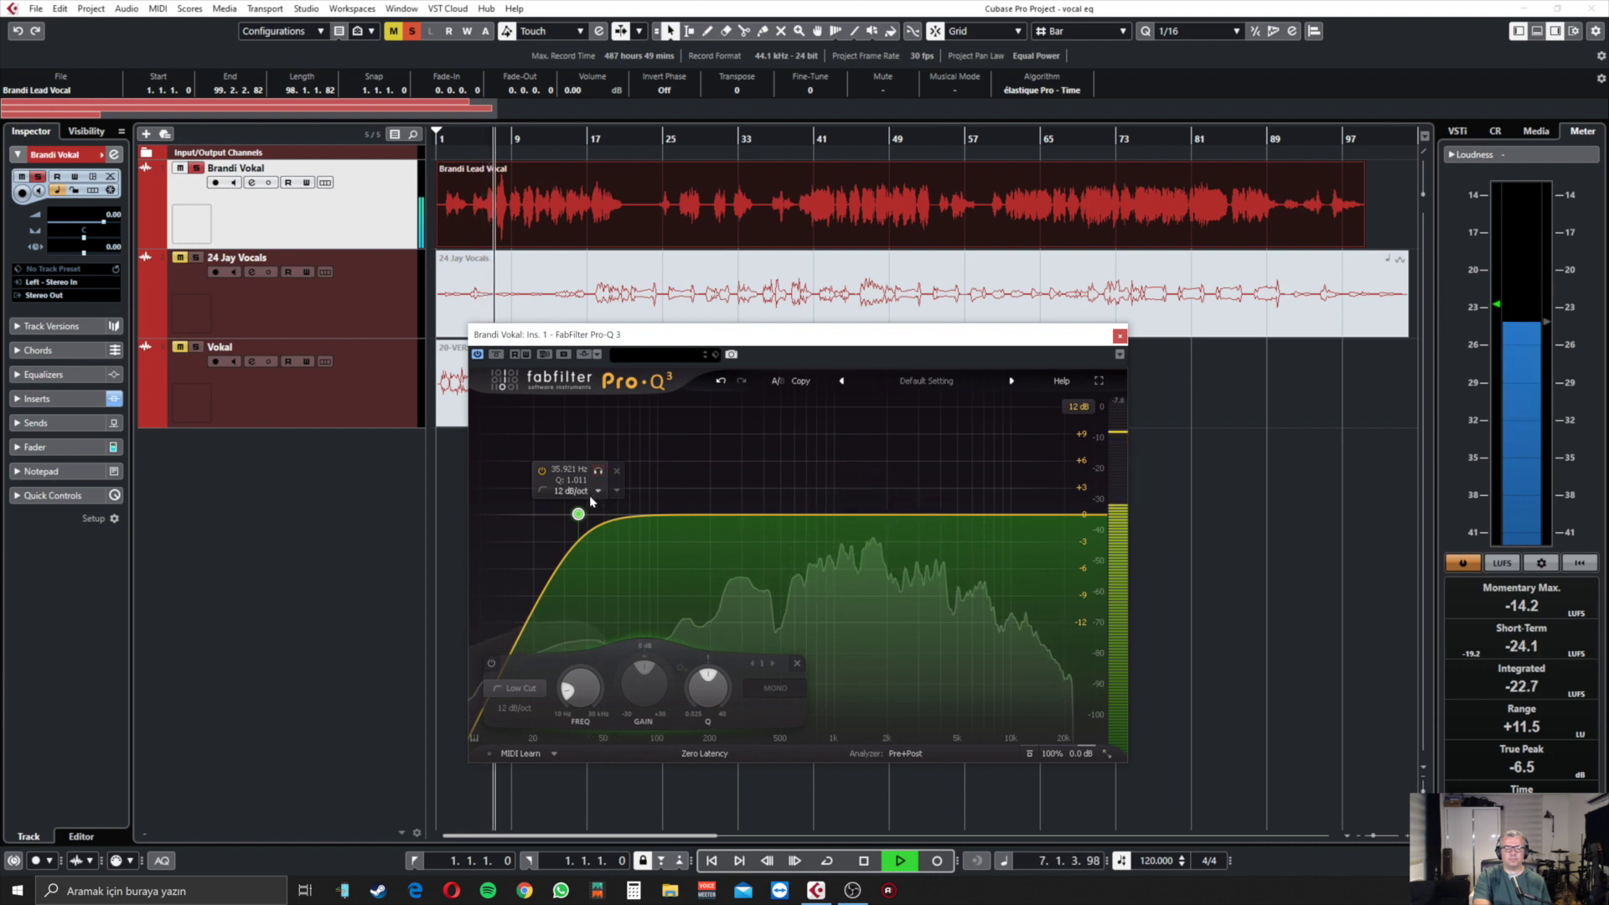
{"action": "left_click_drag", "start_coordinate": [579, 514], "coordinate": [664, 517]}
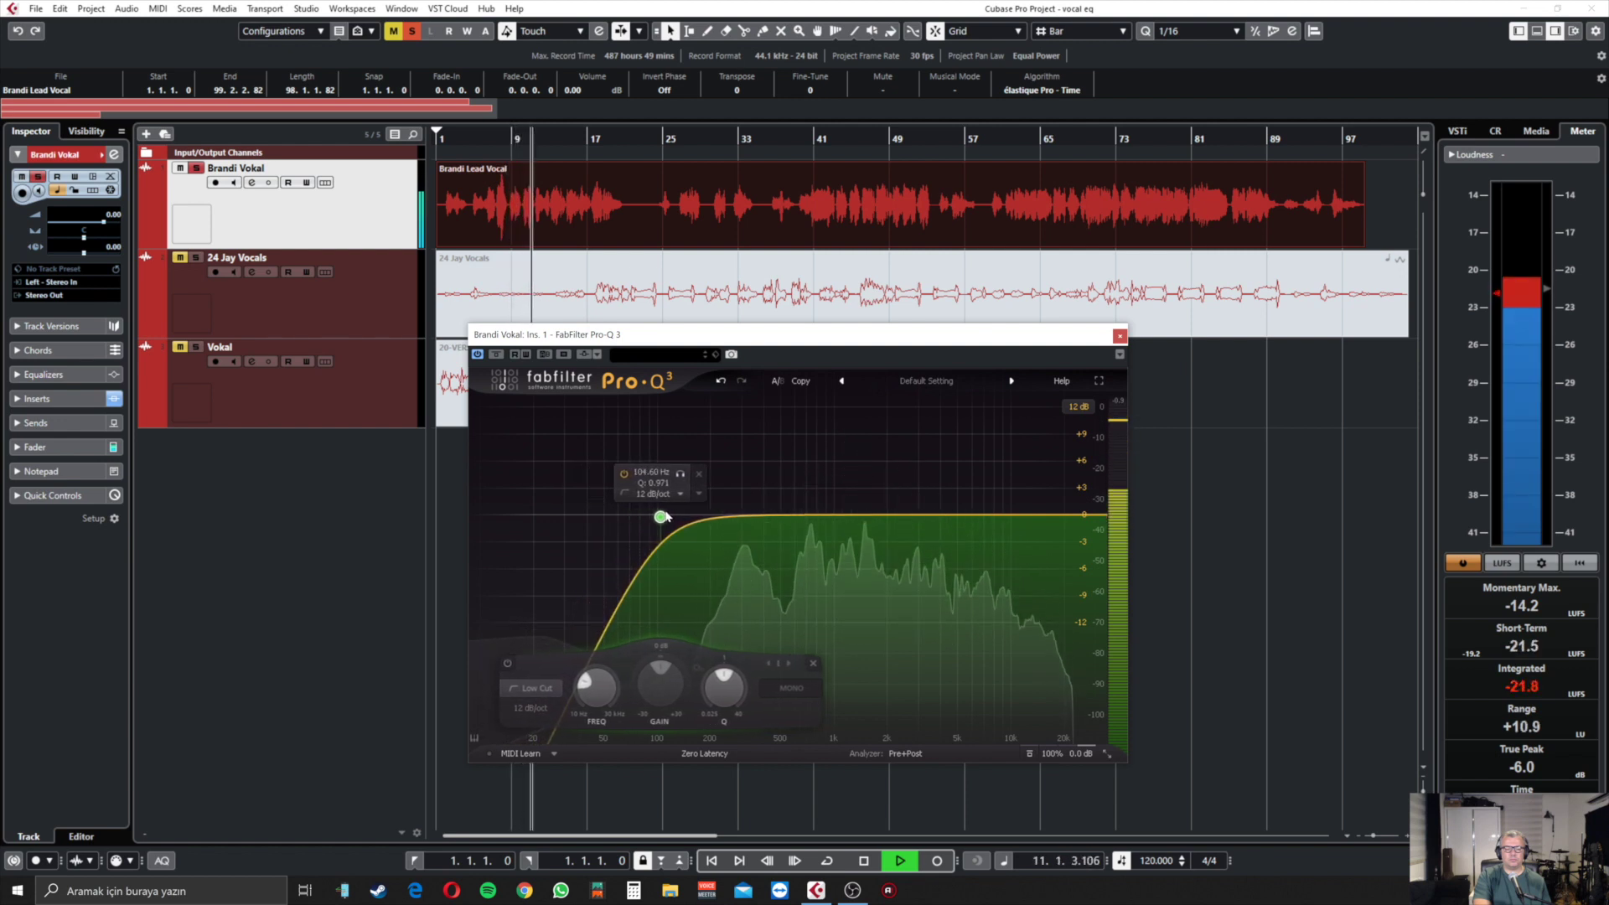
{"action": "key", "text": "space"}
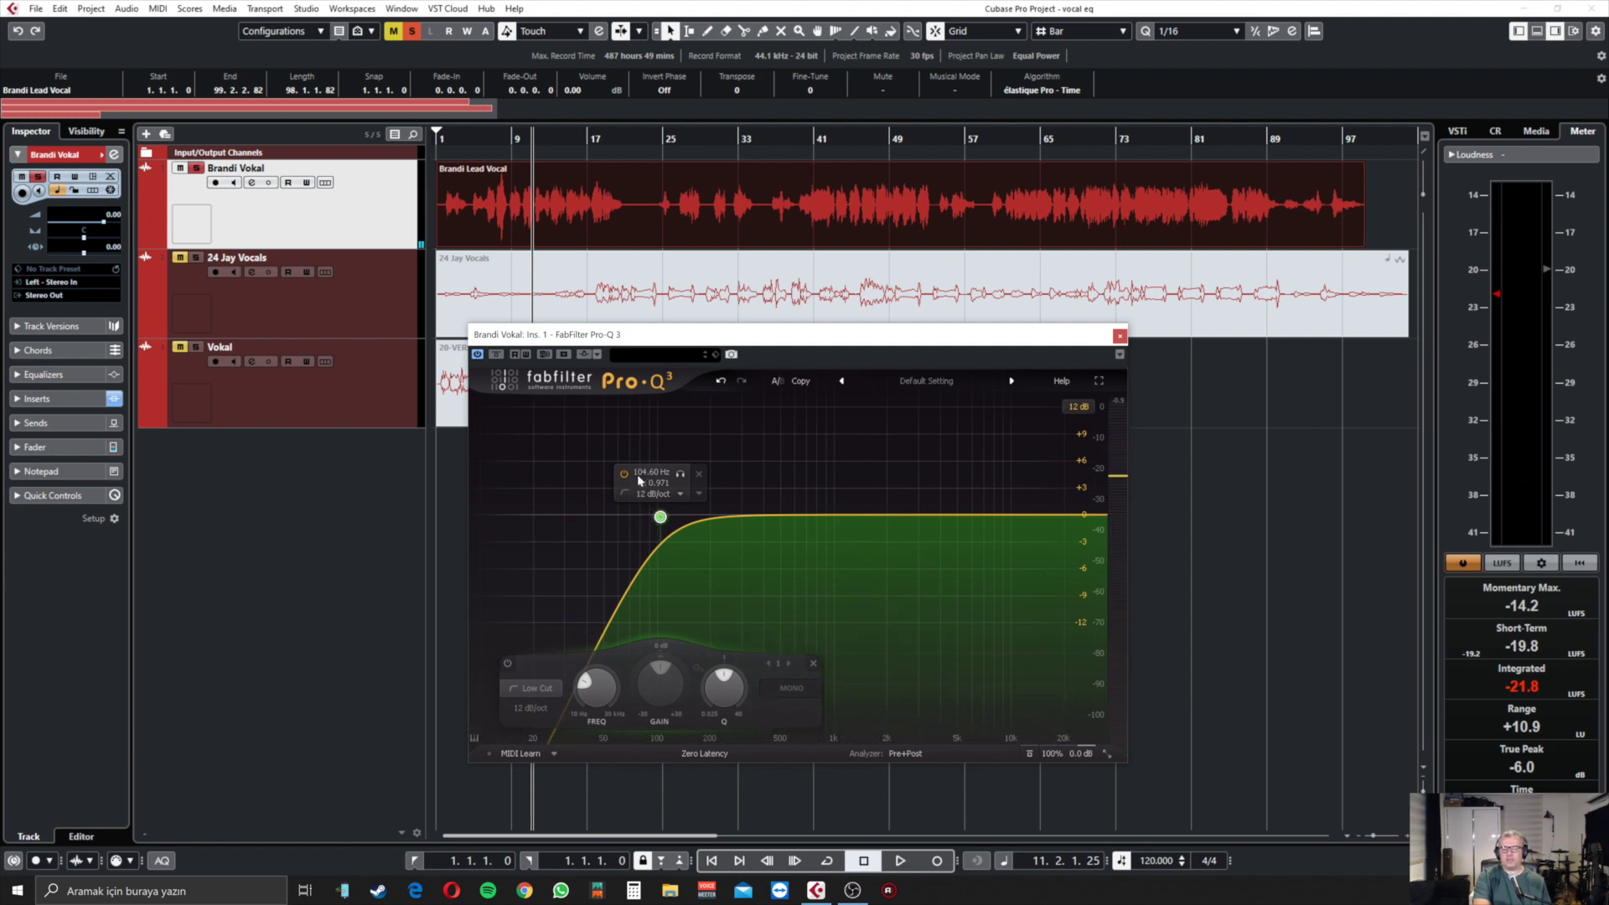
{"action": "key", "text": "space"}
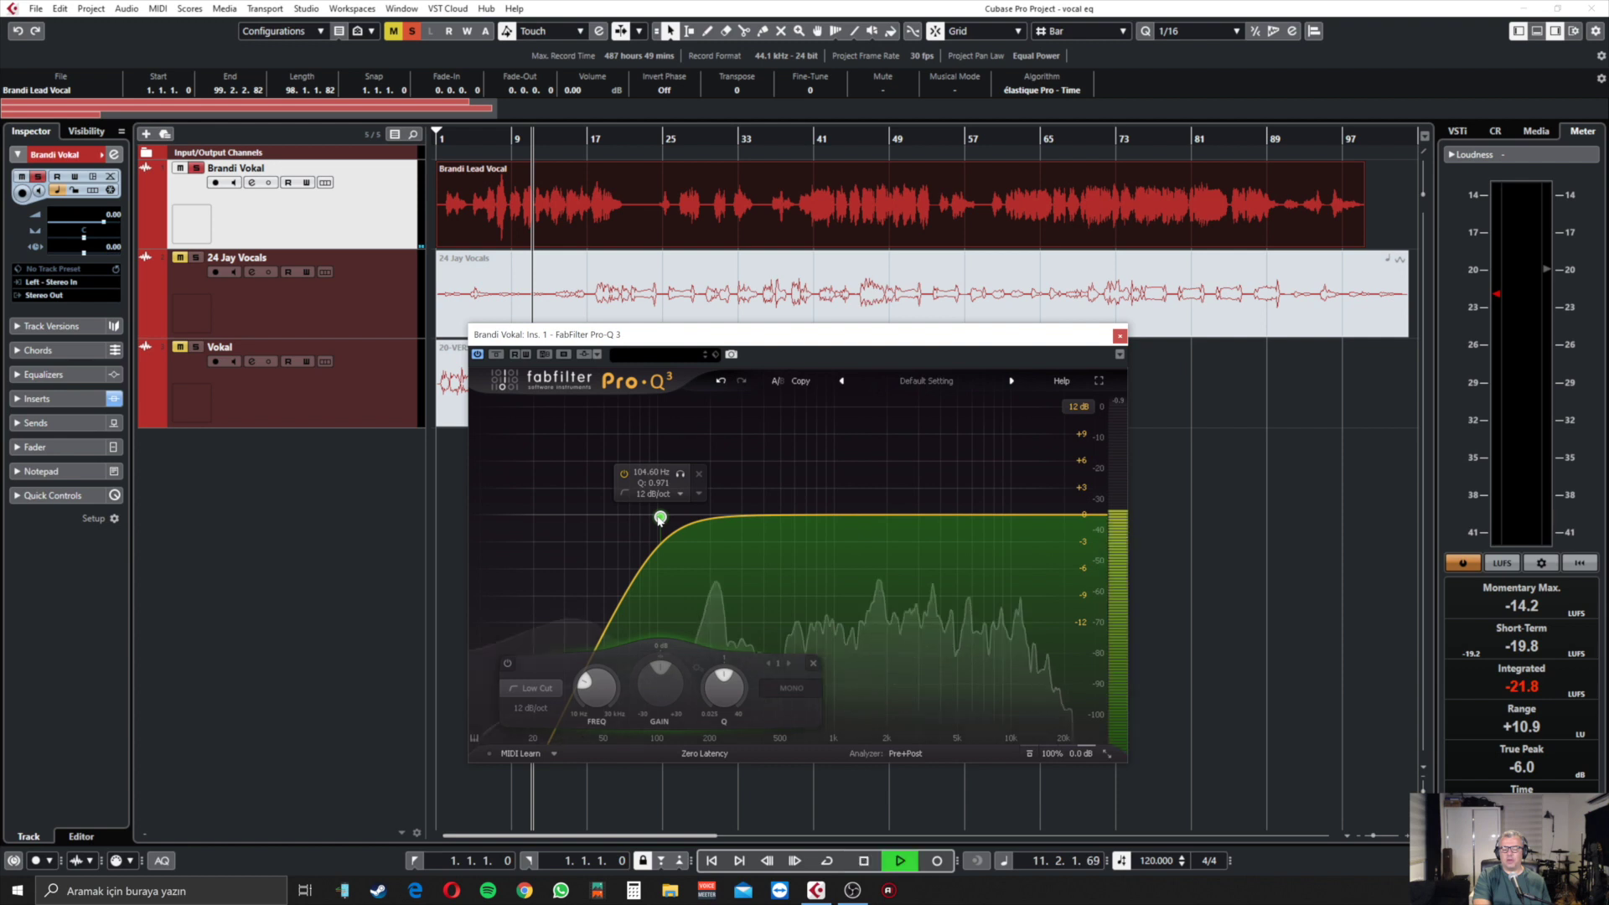
{"action": "left_click_drag", "start_coordinate": [659, 517], "coordinate": [823, 508]}
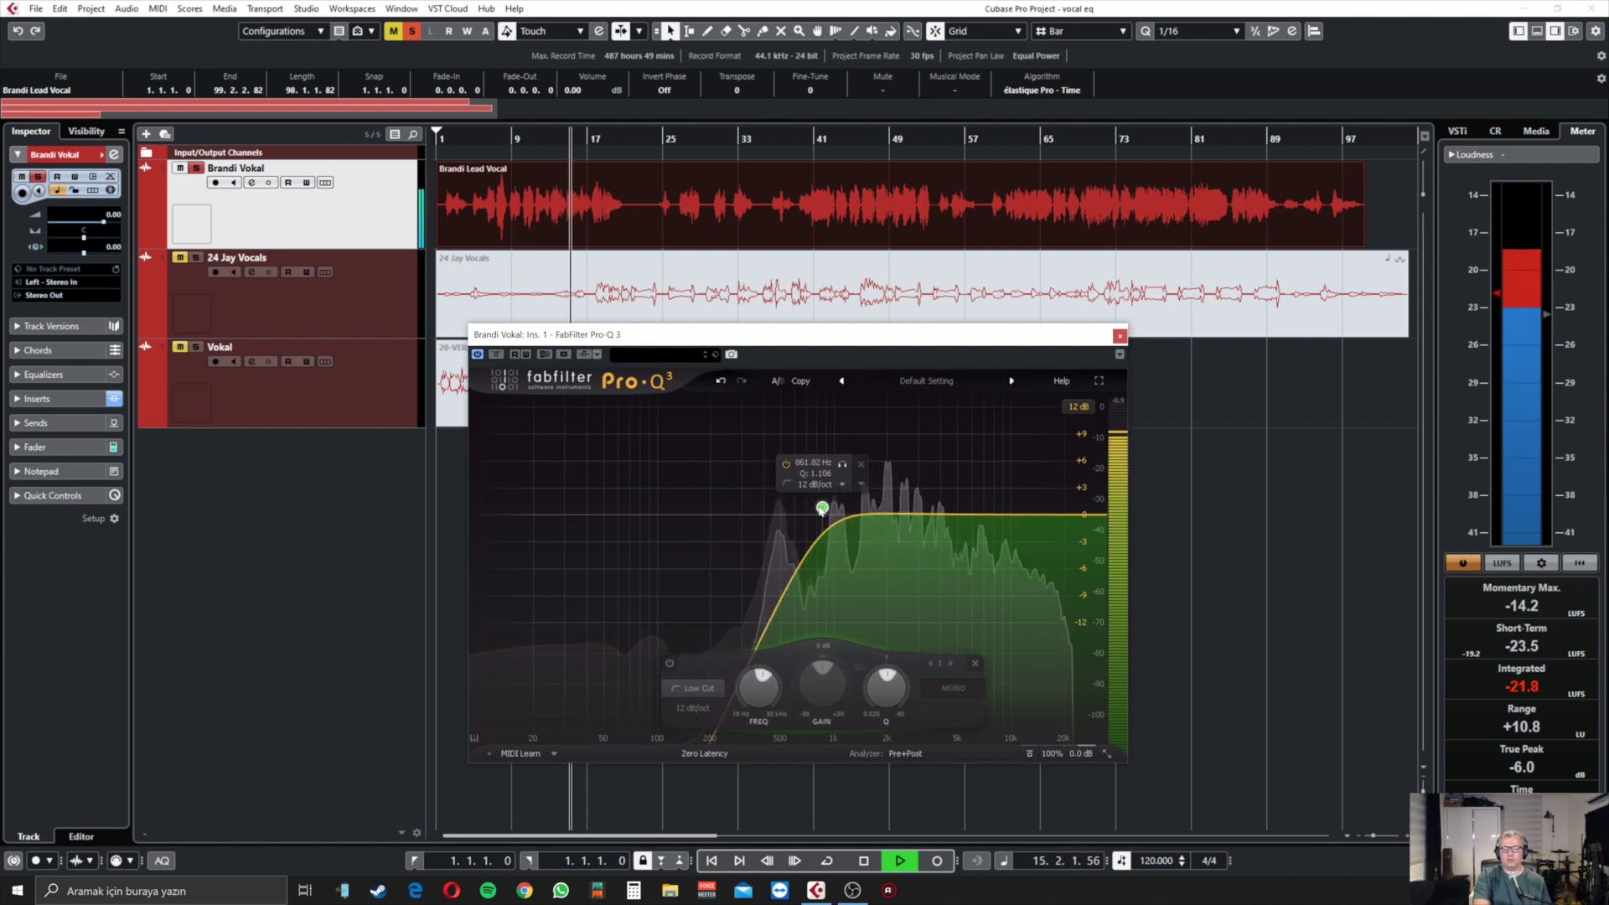
{"action": "key", "text": "space"}
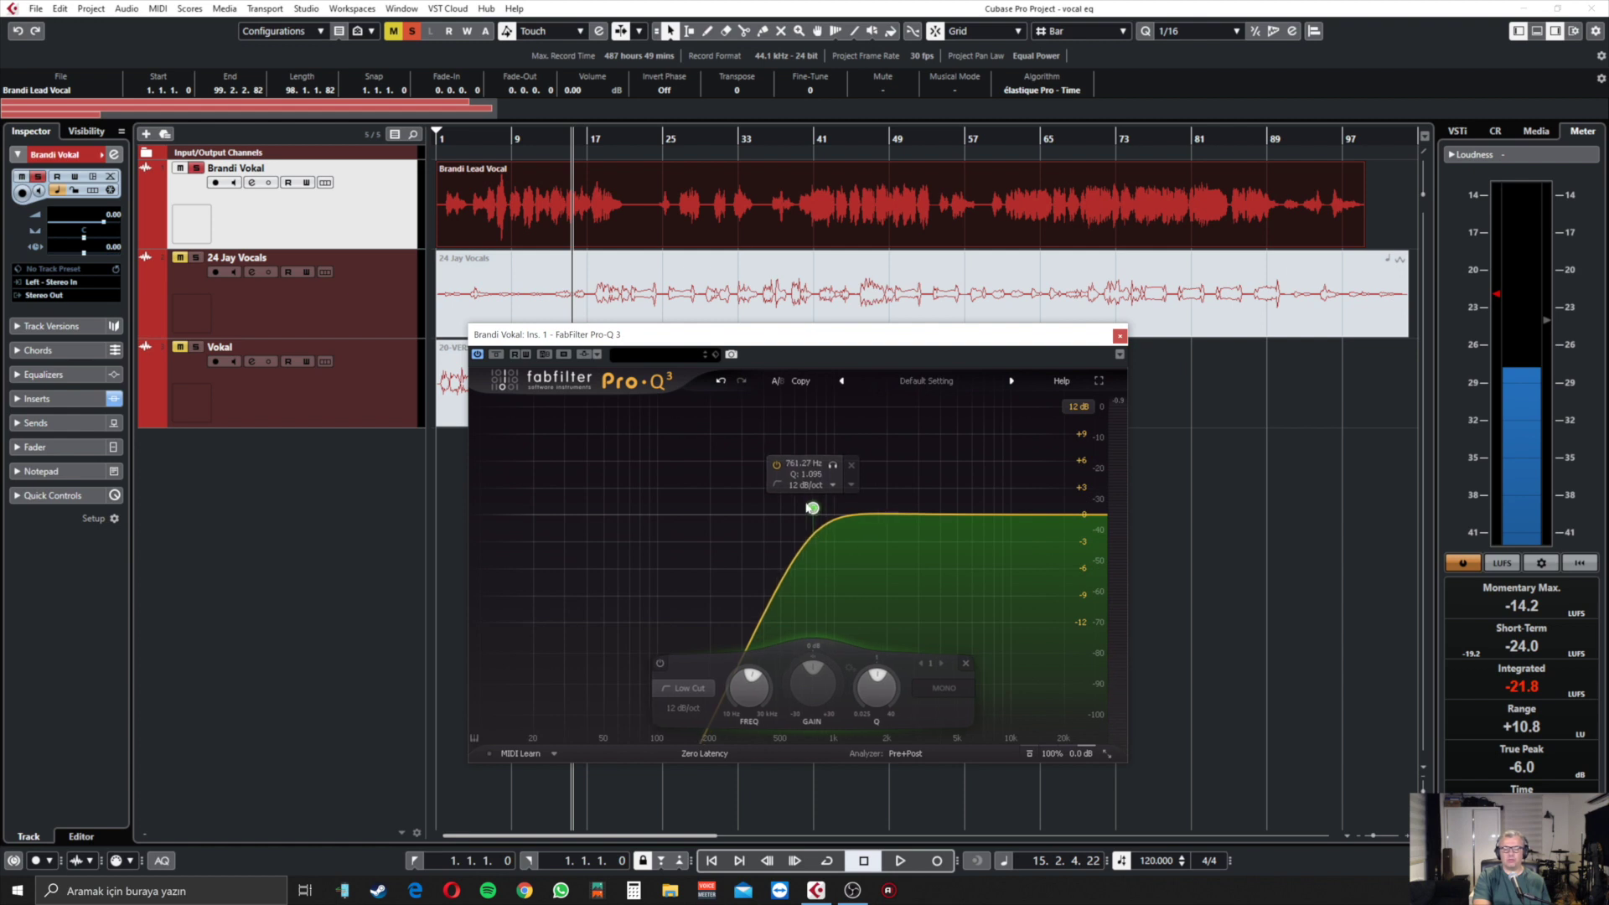
- Set the low cut to about 121 Hz and audition the vocal from near bar 6
{"action": "left_click_drag", "start_coordinate": [795, 507], "coordinate": [671, 510]}
{"action": "left_click", "coordinate": [484, 150]}
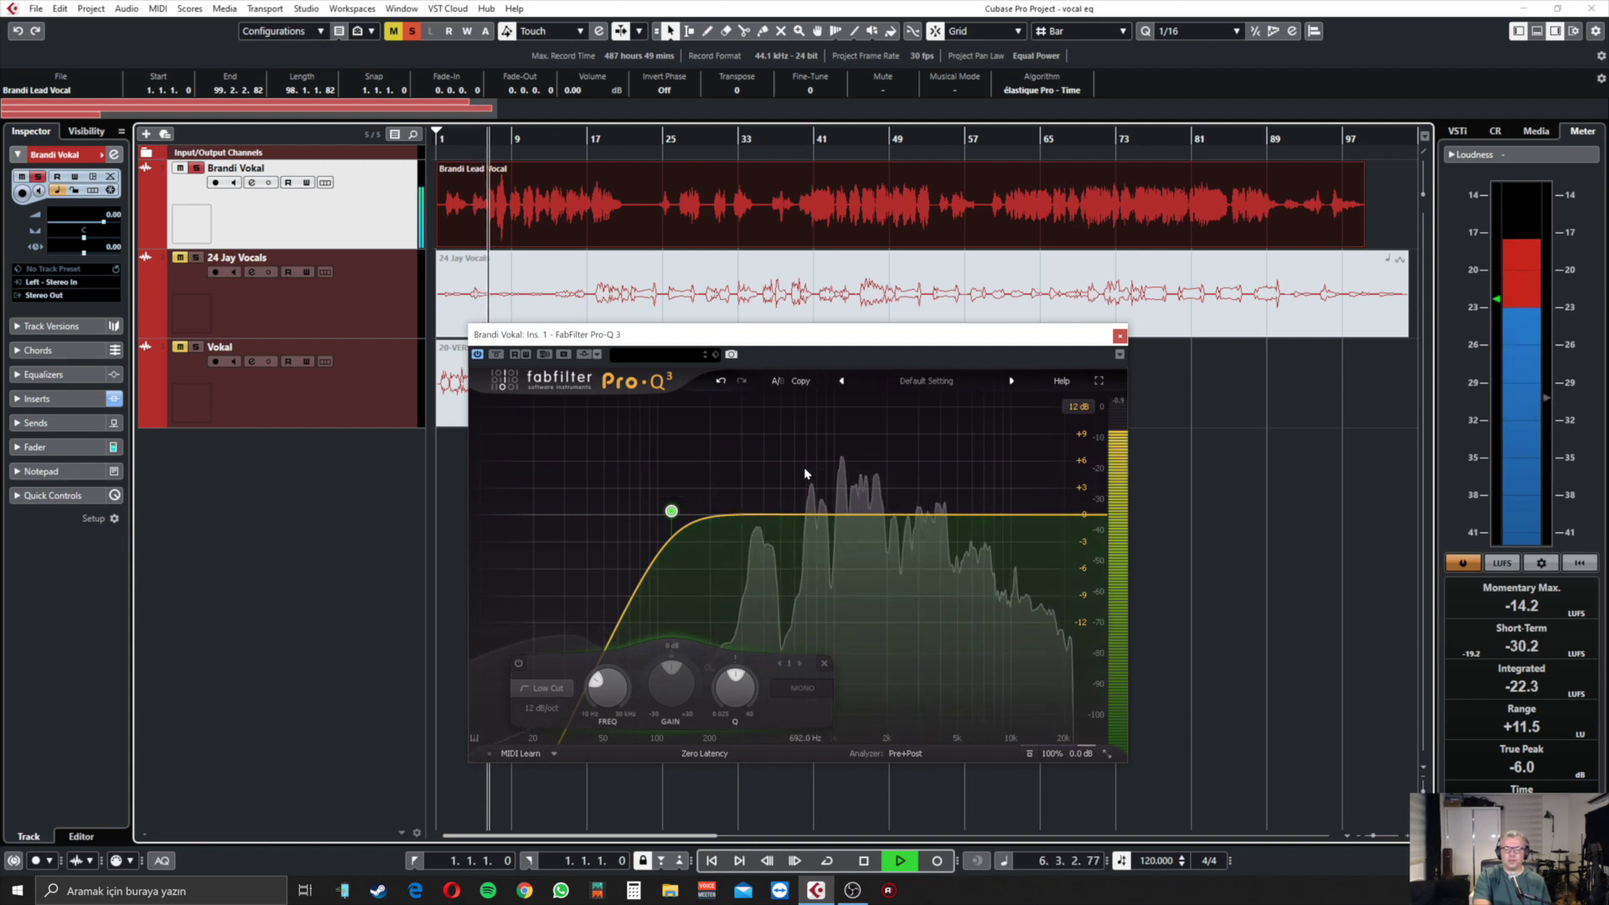
{"action": "key", "text": "space"}
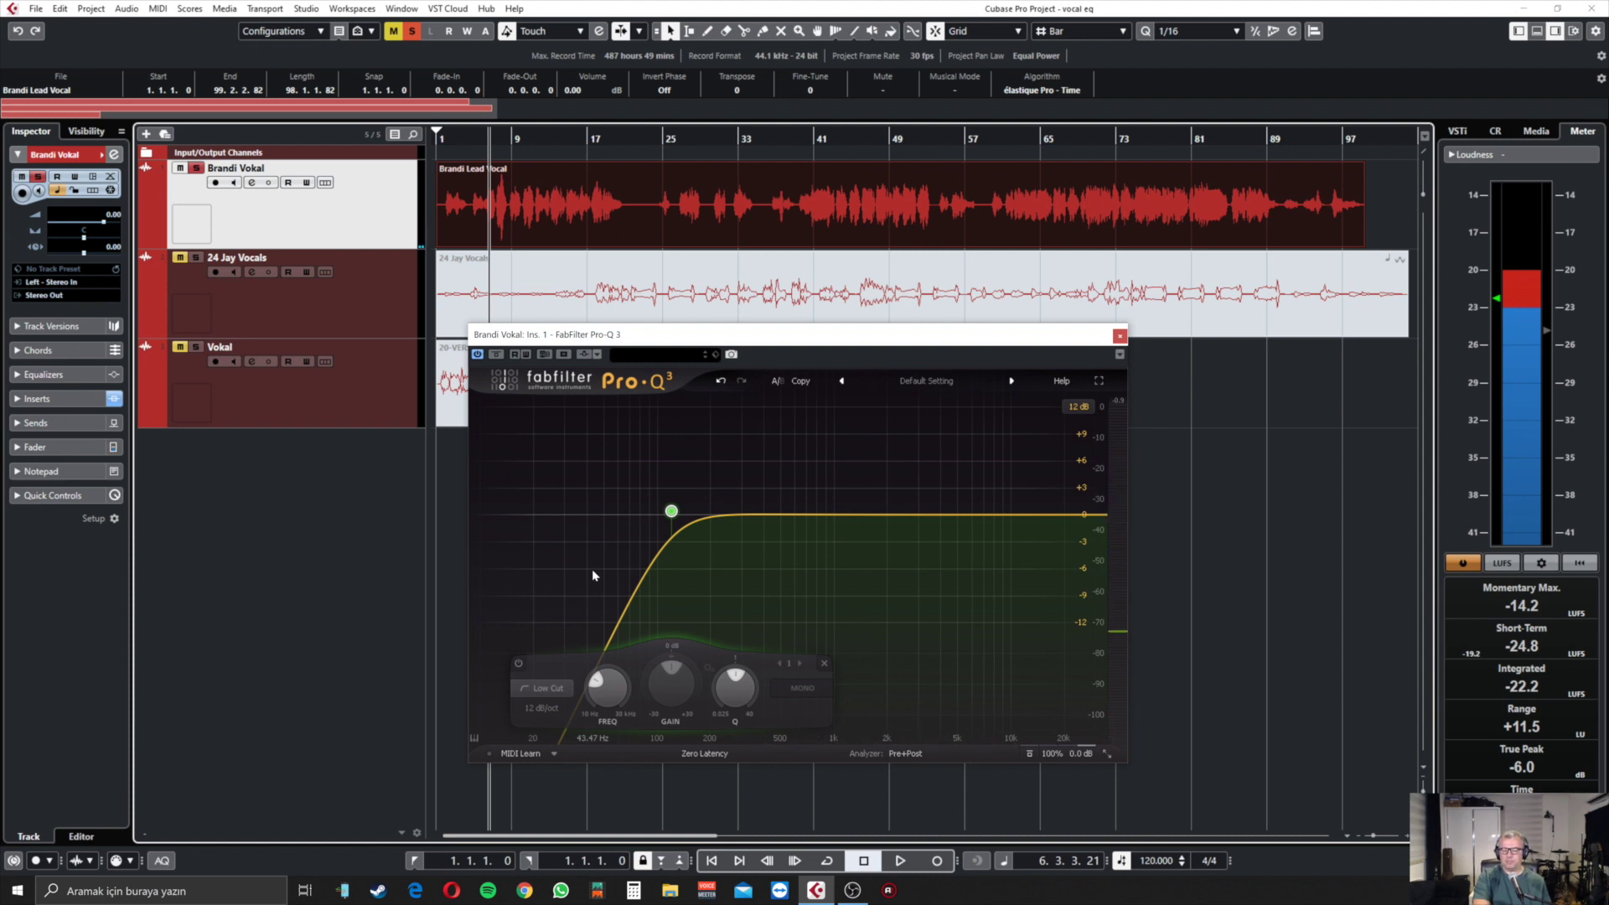
{"action": "mouse_move", "coordinate": [623, 560]}
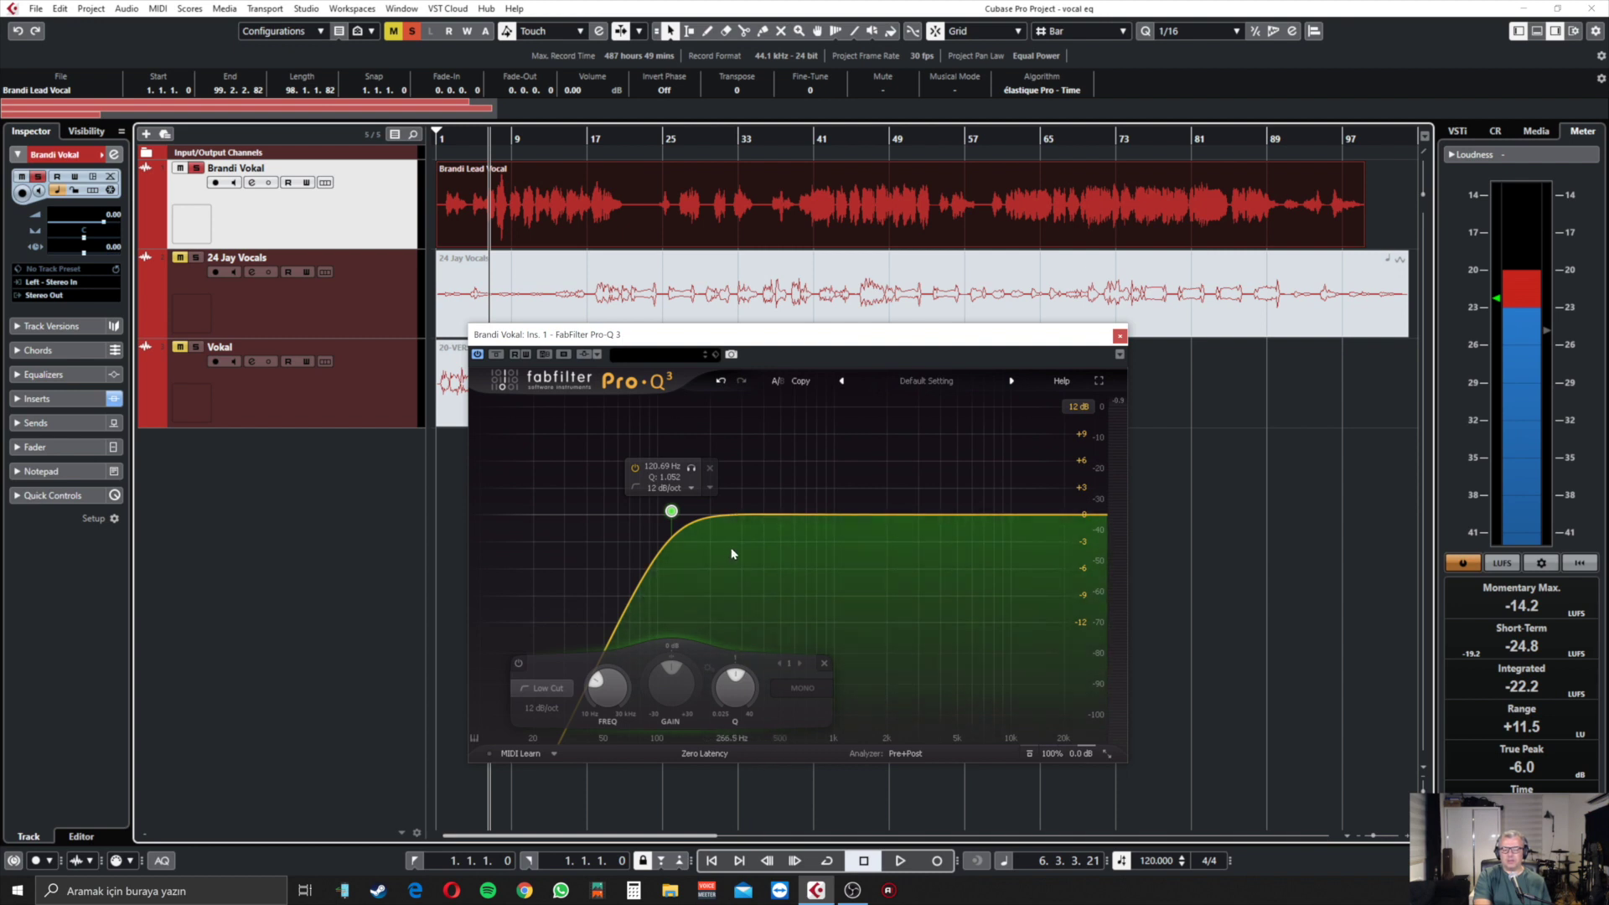
{"action": "key", "text": "space"}
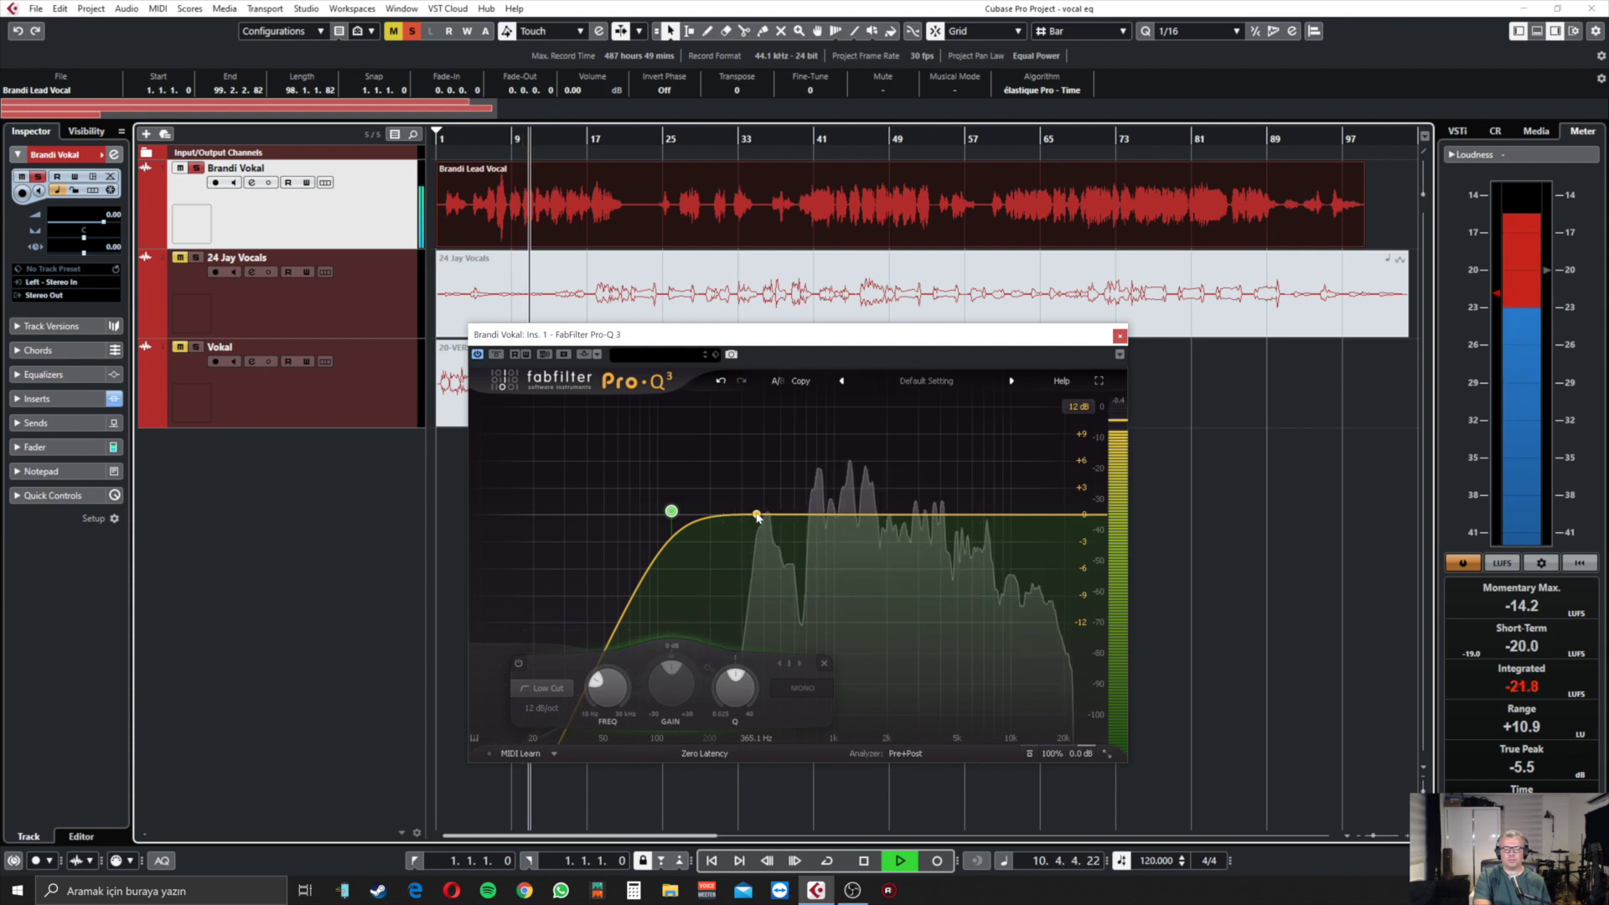
{"action": "key", "text": "space"}
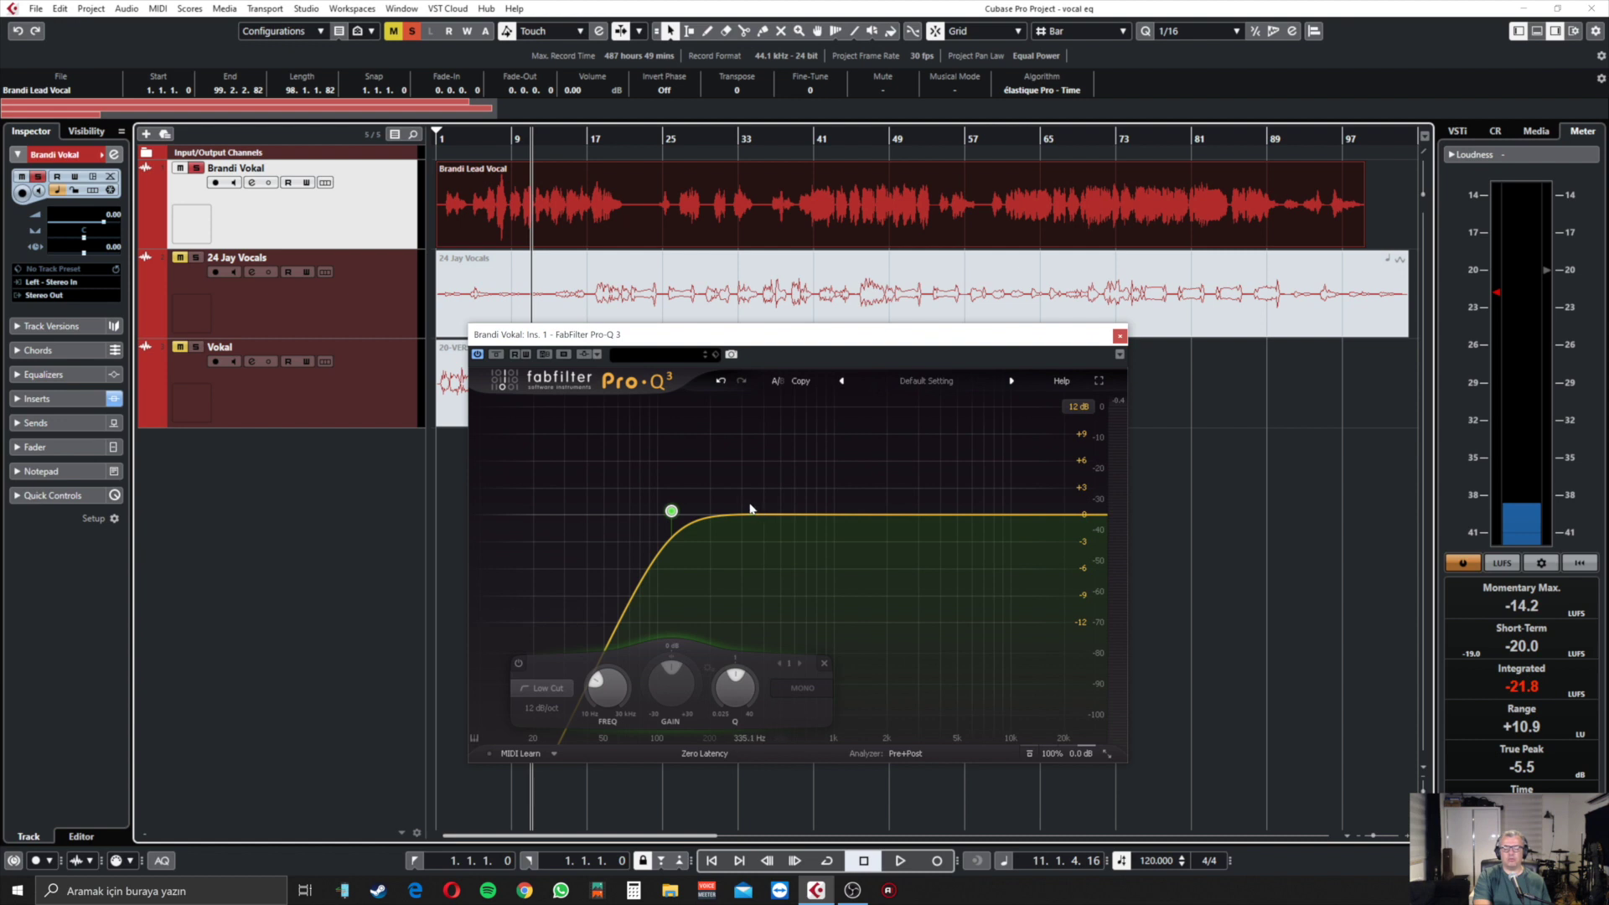
- Add a bell band at about 362 Hz boosted by about 9.5 dB and listen to it
{"action": "mouse_move", "coordinate": [753, 509]}
{"action": "left_click_drag", "start_coordinate": [767, 517], "coordinate": [756, 430]}
{"action": "key", "text": "space"}
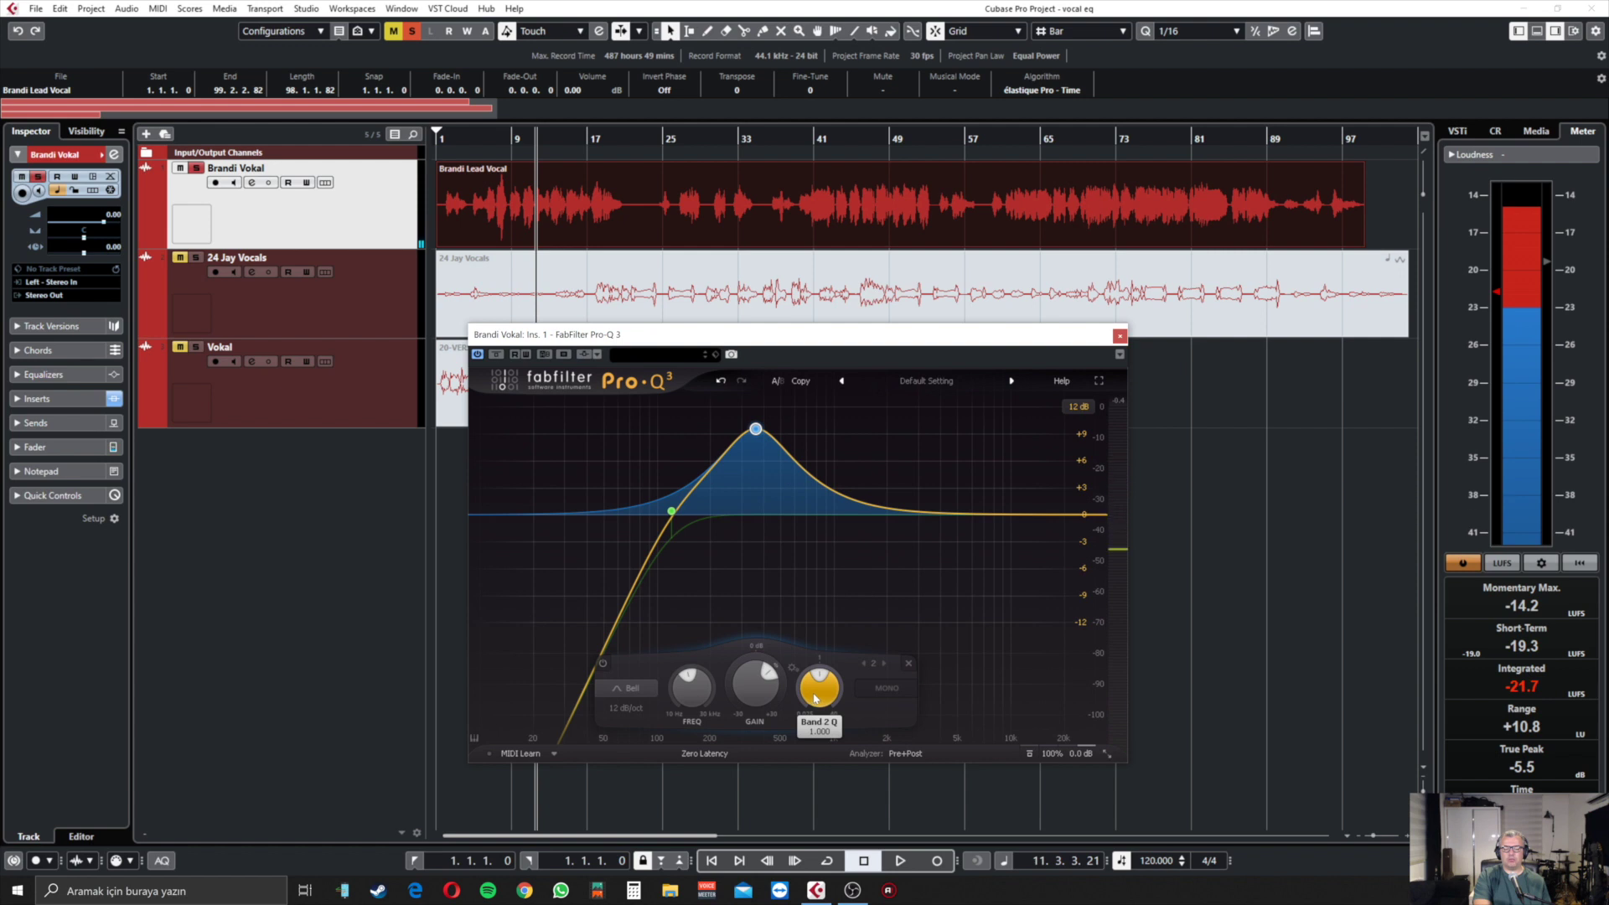
- Narrow the bell band to a Q of about 3.9 and move it to about 293 Hz with about 9.7 dB gain
{"action": "left_click_drag", "start_coordinate": [815, 698], "coordinate": [827, 662]}
{"action": "scroll", "coordinate": [823, 675], "scroll_direction": "up", "scroll_amount": 5}
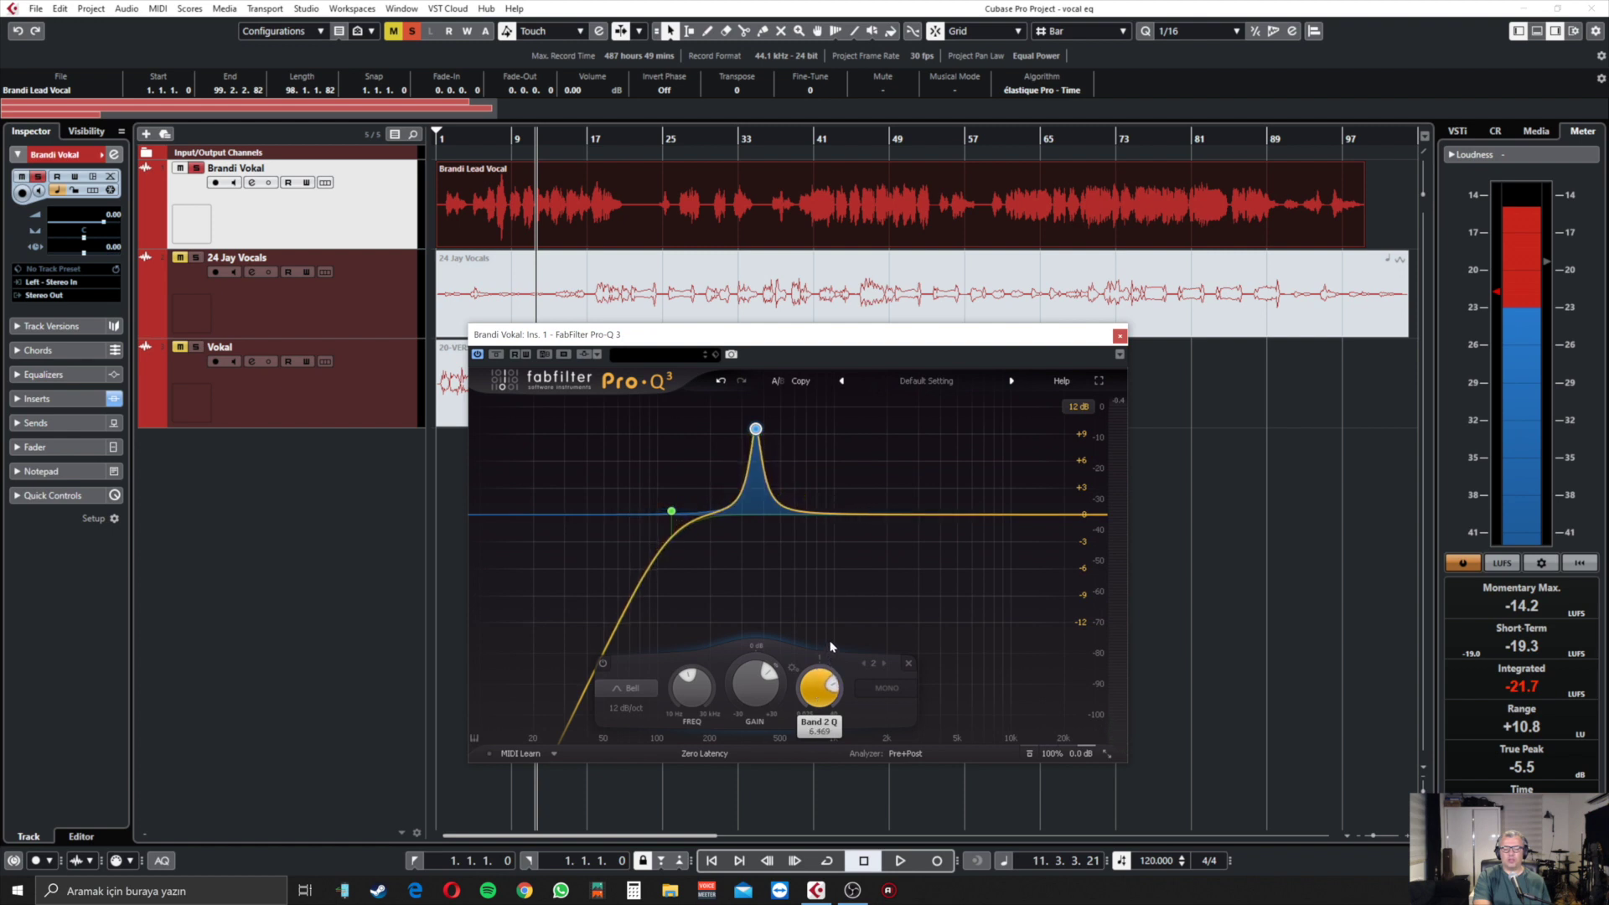
{"action": "mouse_move", "coordinate": [728, 412]}
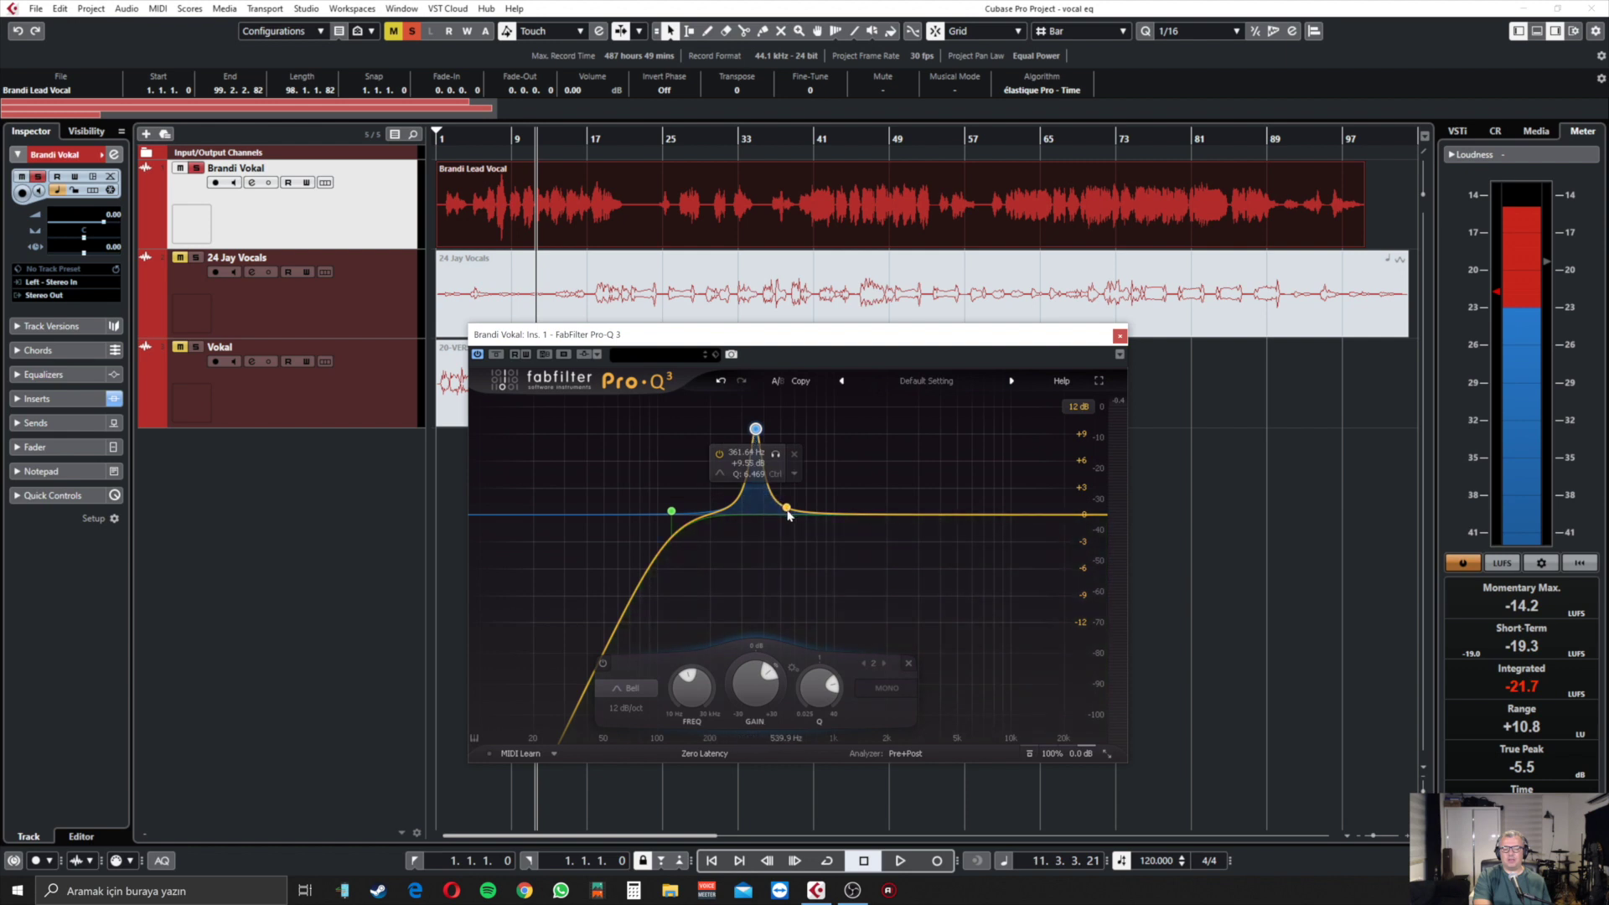
{"action": "mouse_move", "coordinate": [822, 689]}
{"action": "left_mouse_down"}
{"action": "mouse_move", "coordinate": [820, 809]}
{"action": "mouse_move", "coordinate": [830, 685]}
{"action": "left_mouse_up"}
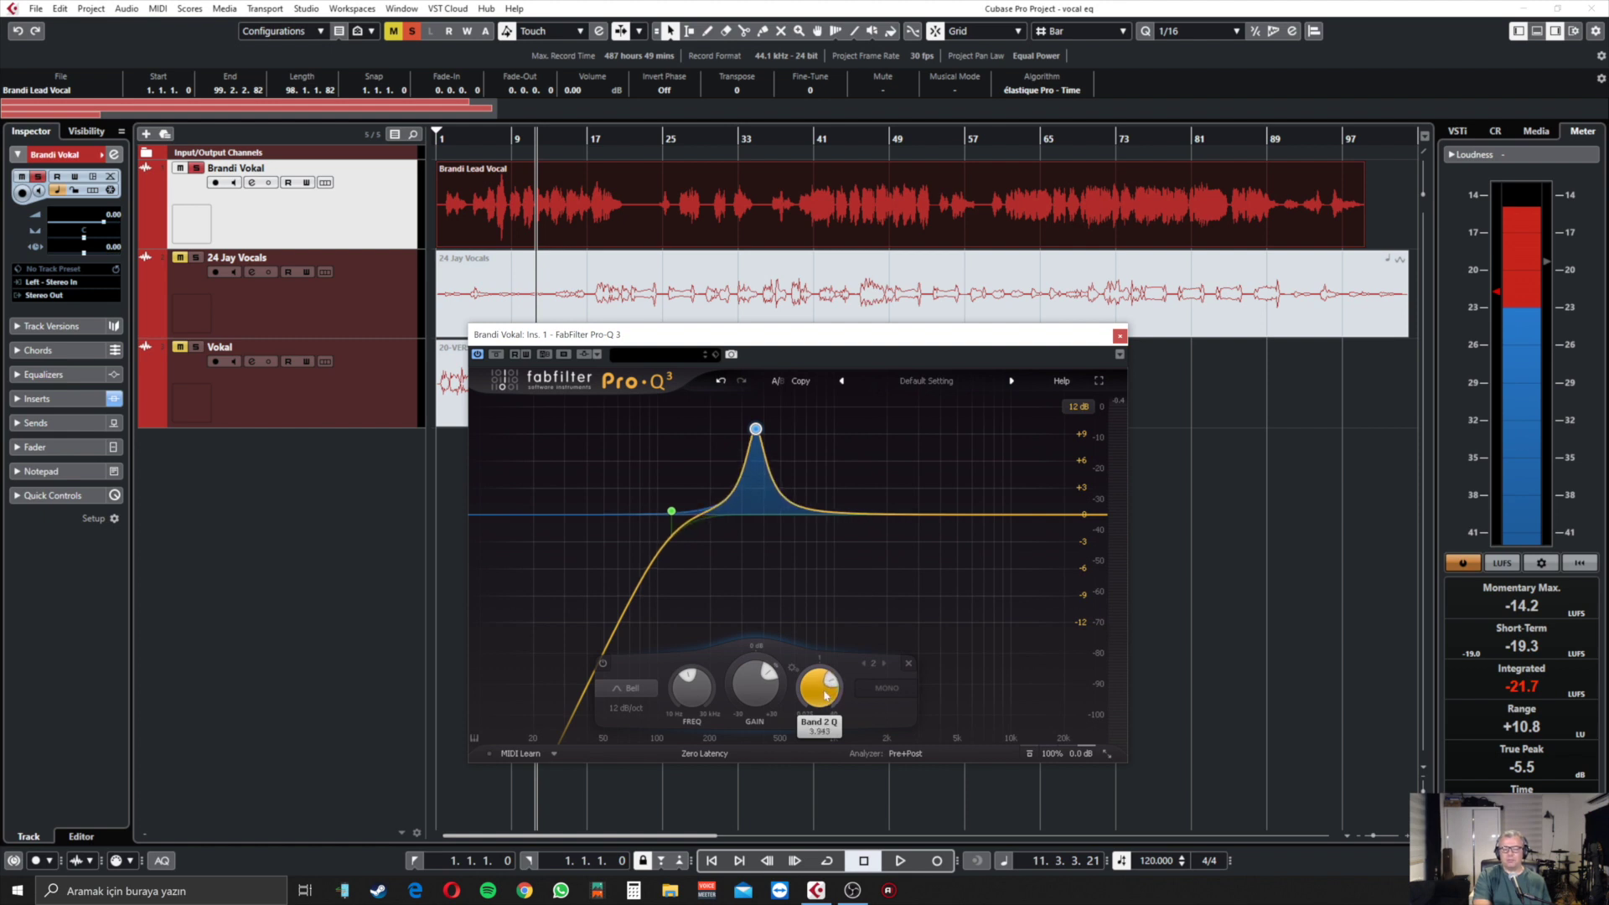
{"action": "mouse_move", "coordinate": [755, 429]}
{"action": "left_click_drag", "start_coordinate": [755, 429], "coordinate": [739, 428]}
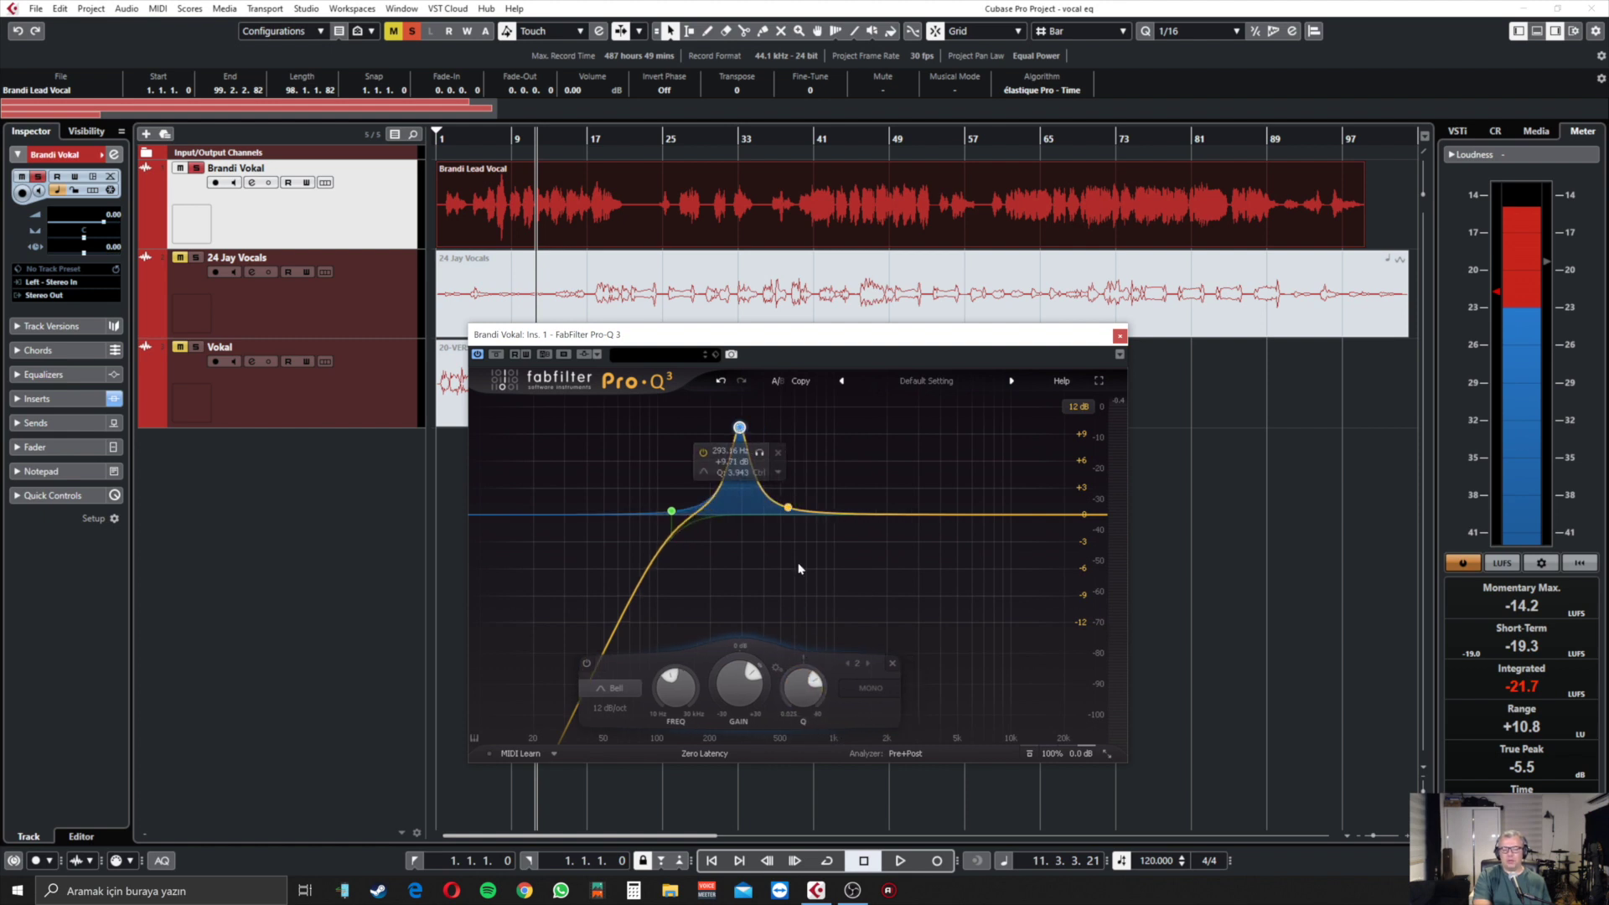
- Narrow the boosted bell band to a Q of about 4.7 and move it to about 326 Hz while soloing it during playback
{"action": "left_click_drag", "start_coordinate": [803, 693], "coordinate": [802, 689]}
{"action": "mouse_move", "coordinate": [756, 460]}
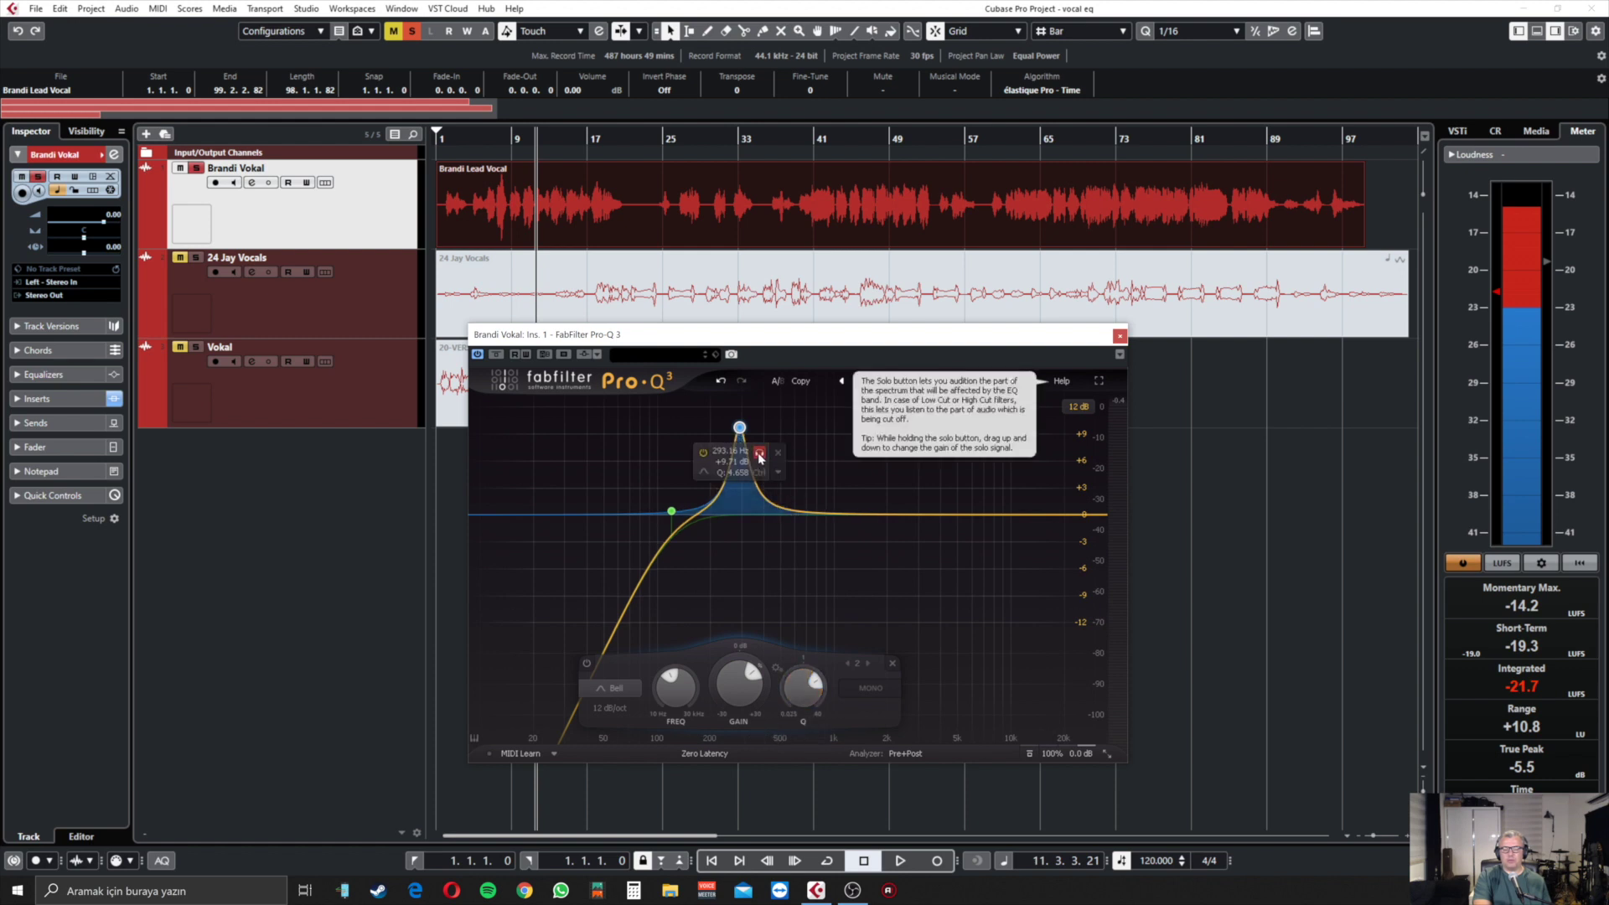
{"action": "key", "text": "space"}
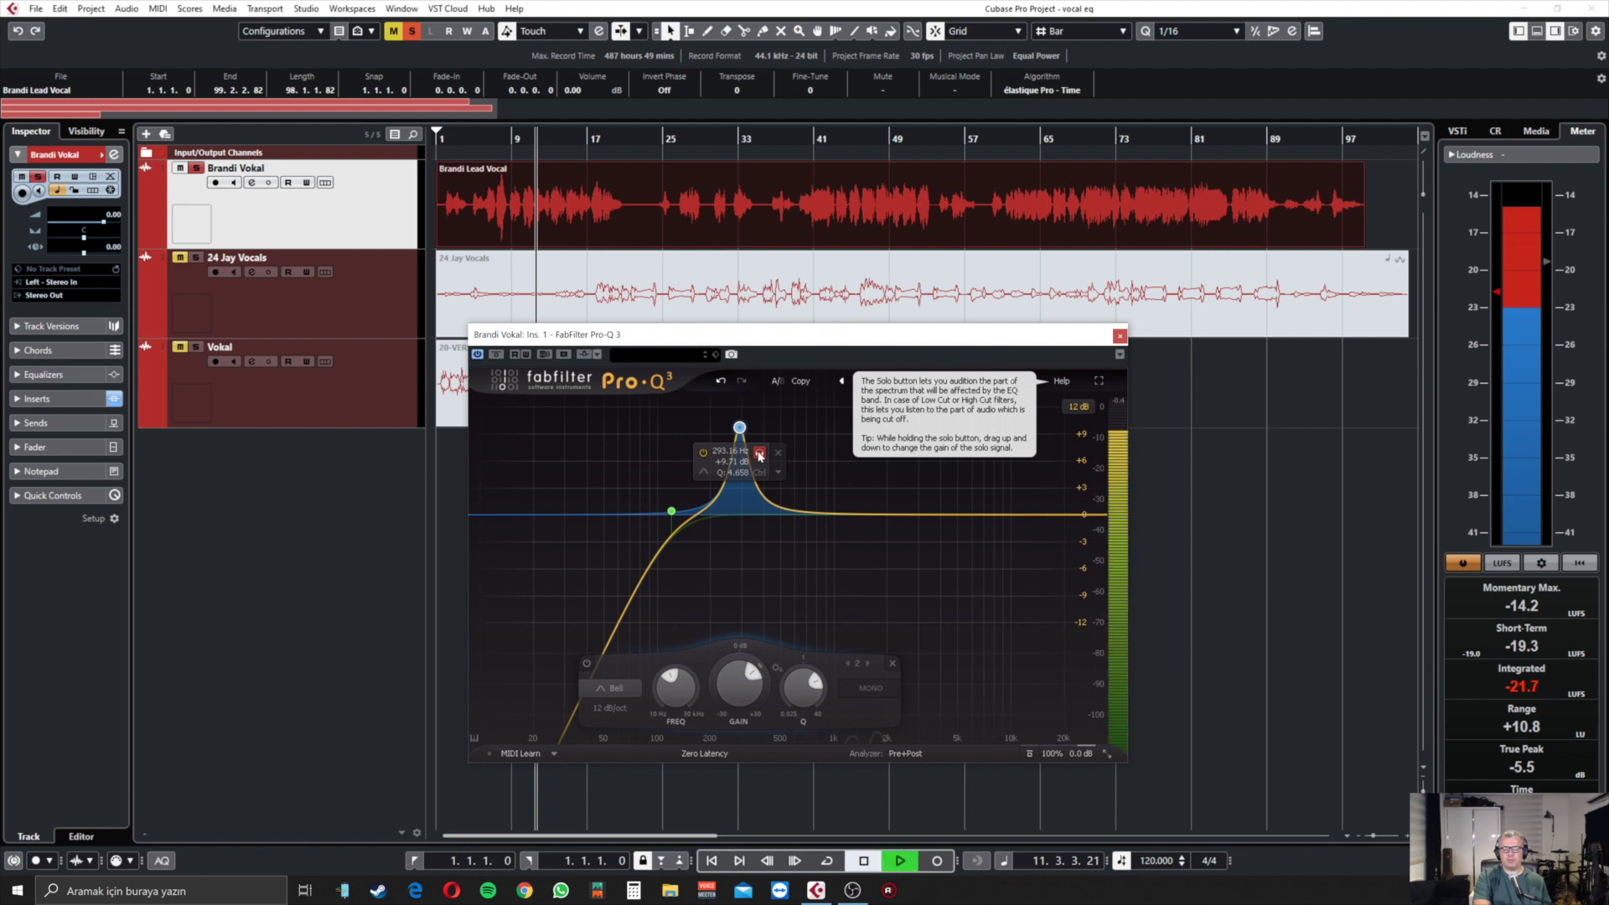
{"action": "left_click_drag", "start_coordinate": [760, 456], "coordinate": [769, 455]}
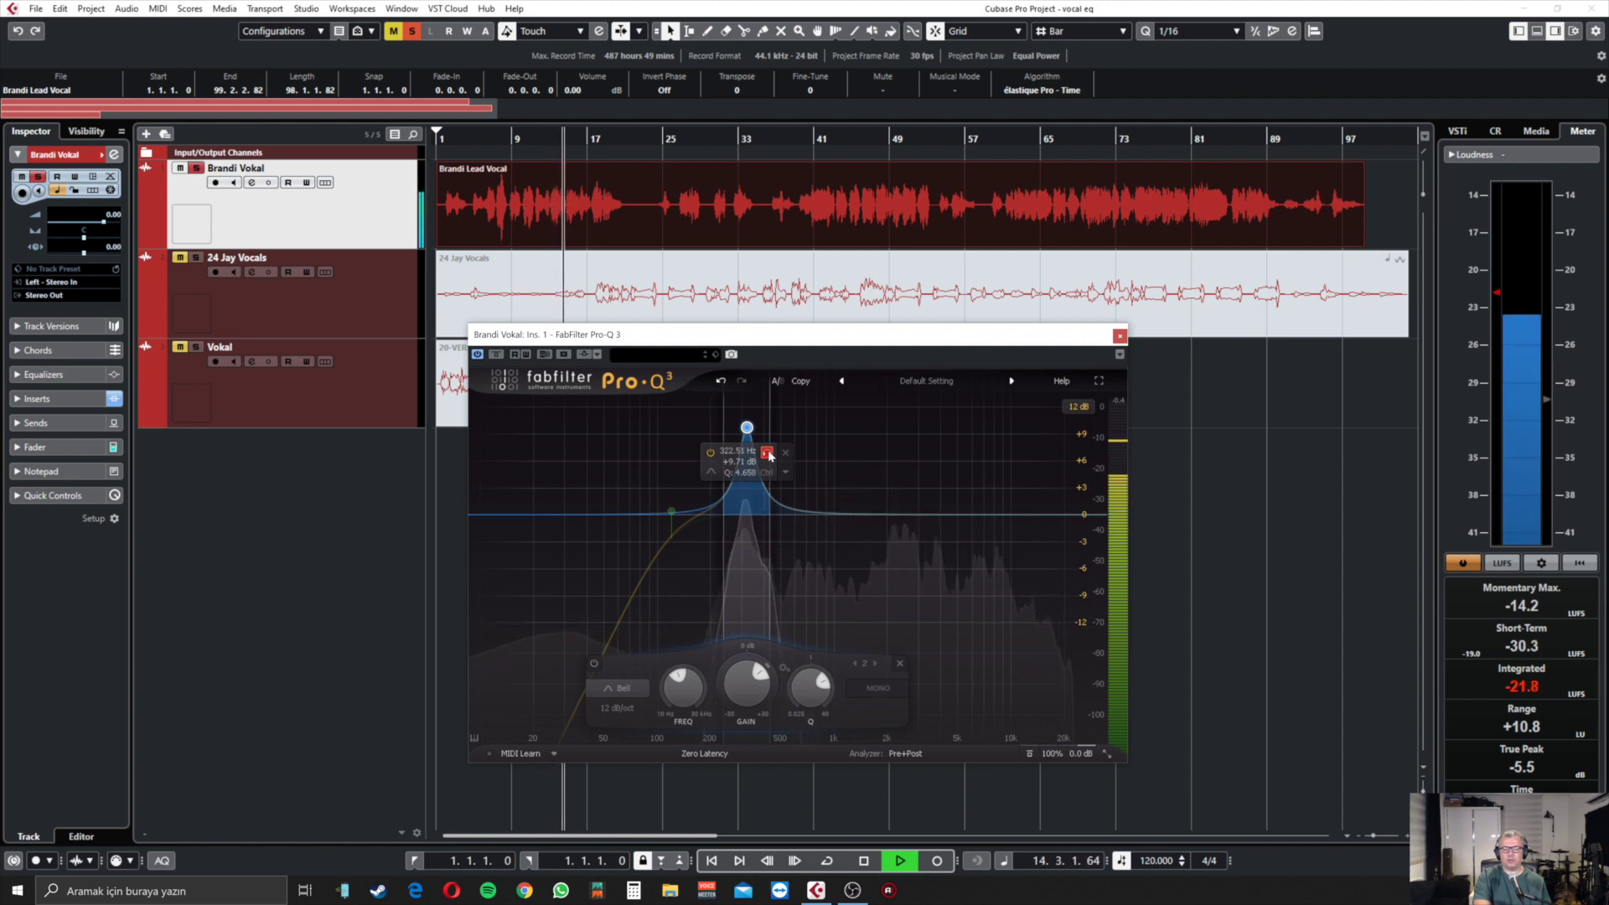
{"action": "left_click_drag", "start_coordinate": [769, 456], "coordinate": [769, 456]}
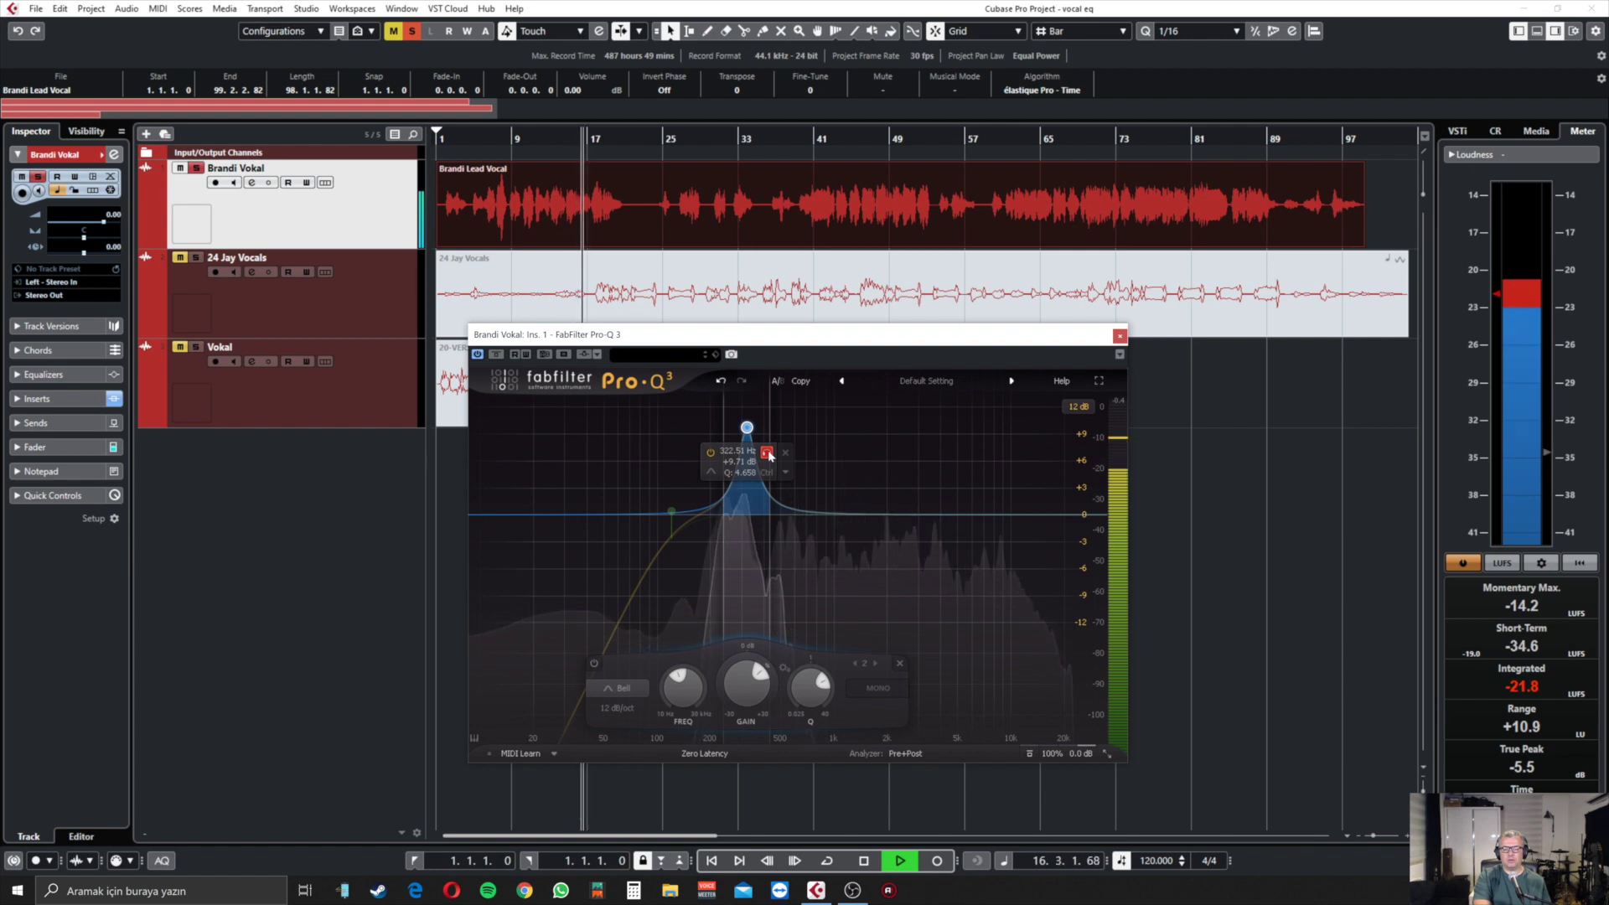
{"action": "left_click_drag", "start_coordinate": [769, 455], "coordinate": [772, 455]}
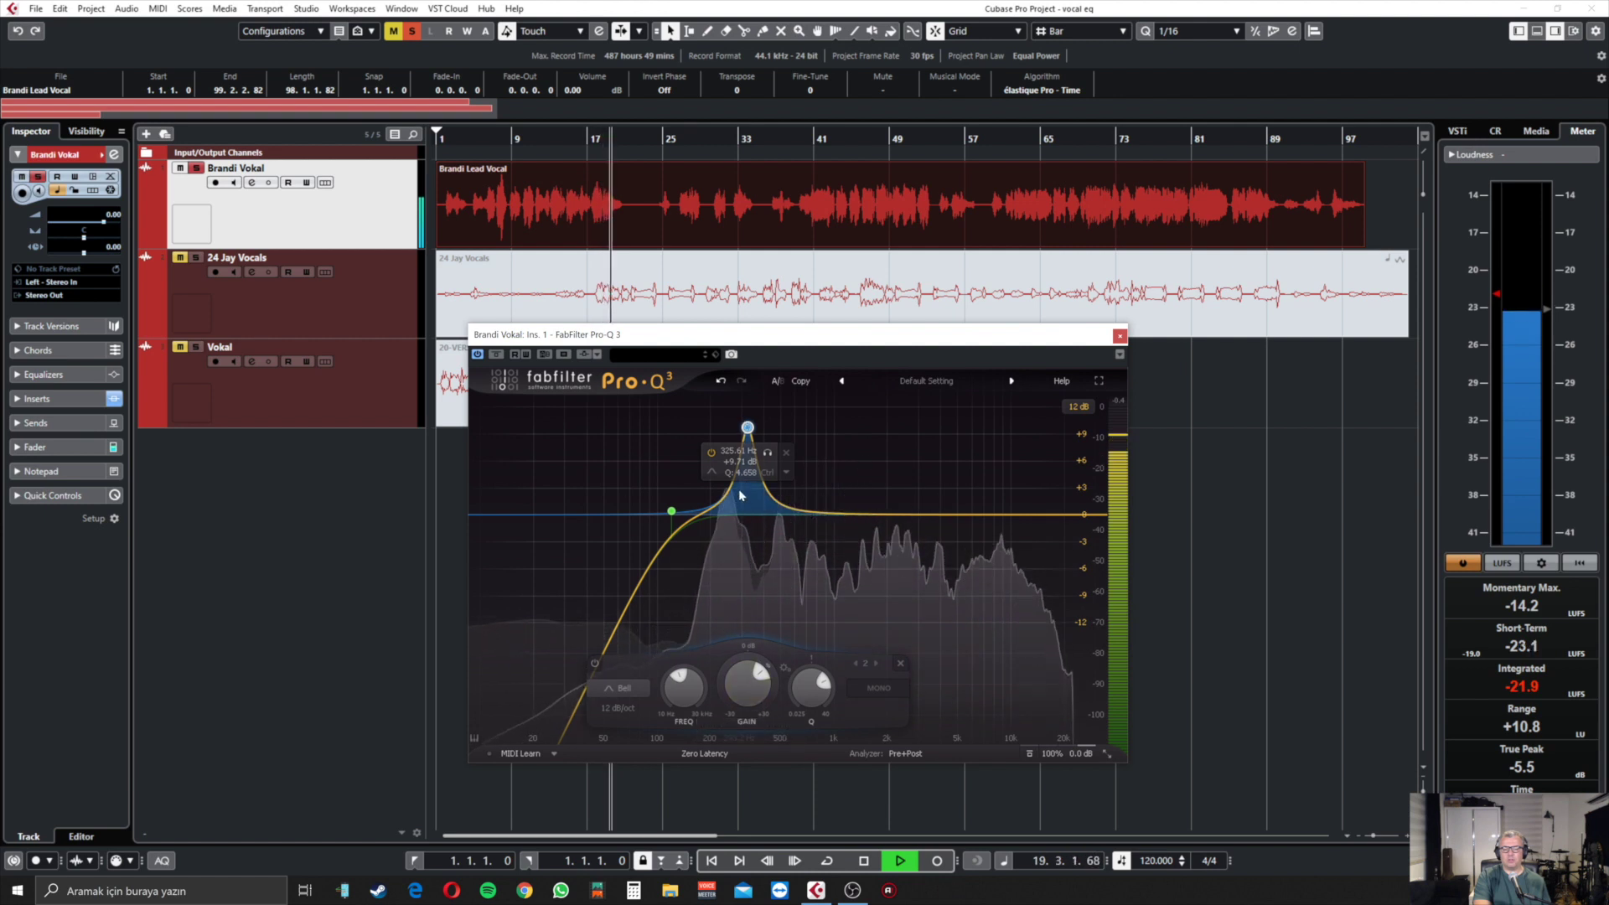
{"action": "key", "text": "space"}
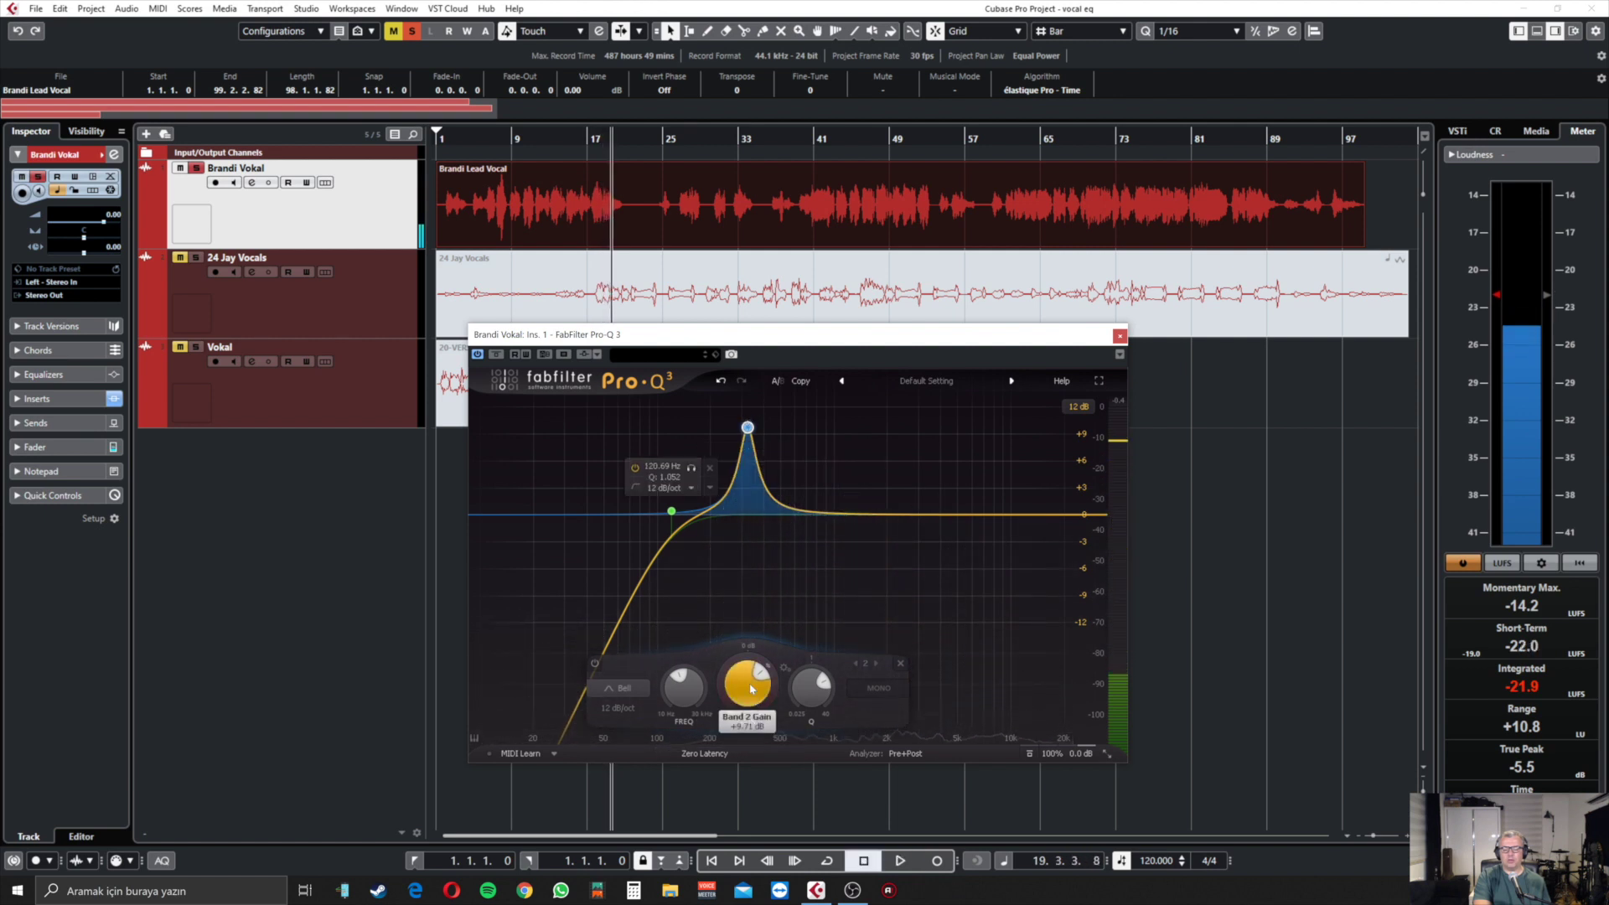
- Turn the 326 Hz bell into a cut of about 2.9 dB with a Q of about 6.5 while playing from near bar 4
{"action": "scroll", "coordinate": [736, 703], "scroll_direction": "down", "scroll_amount": 6}
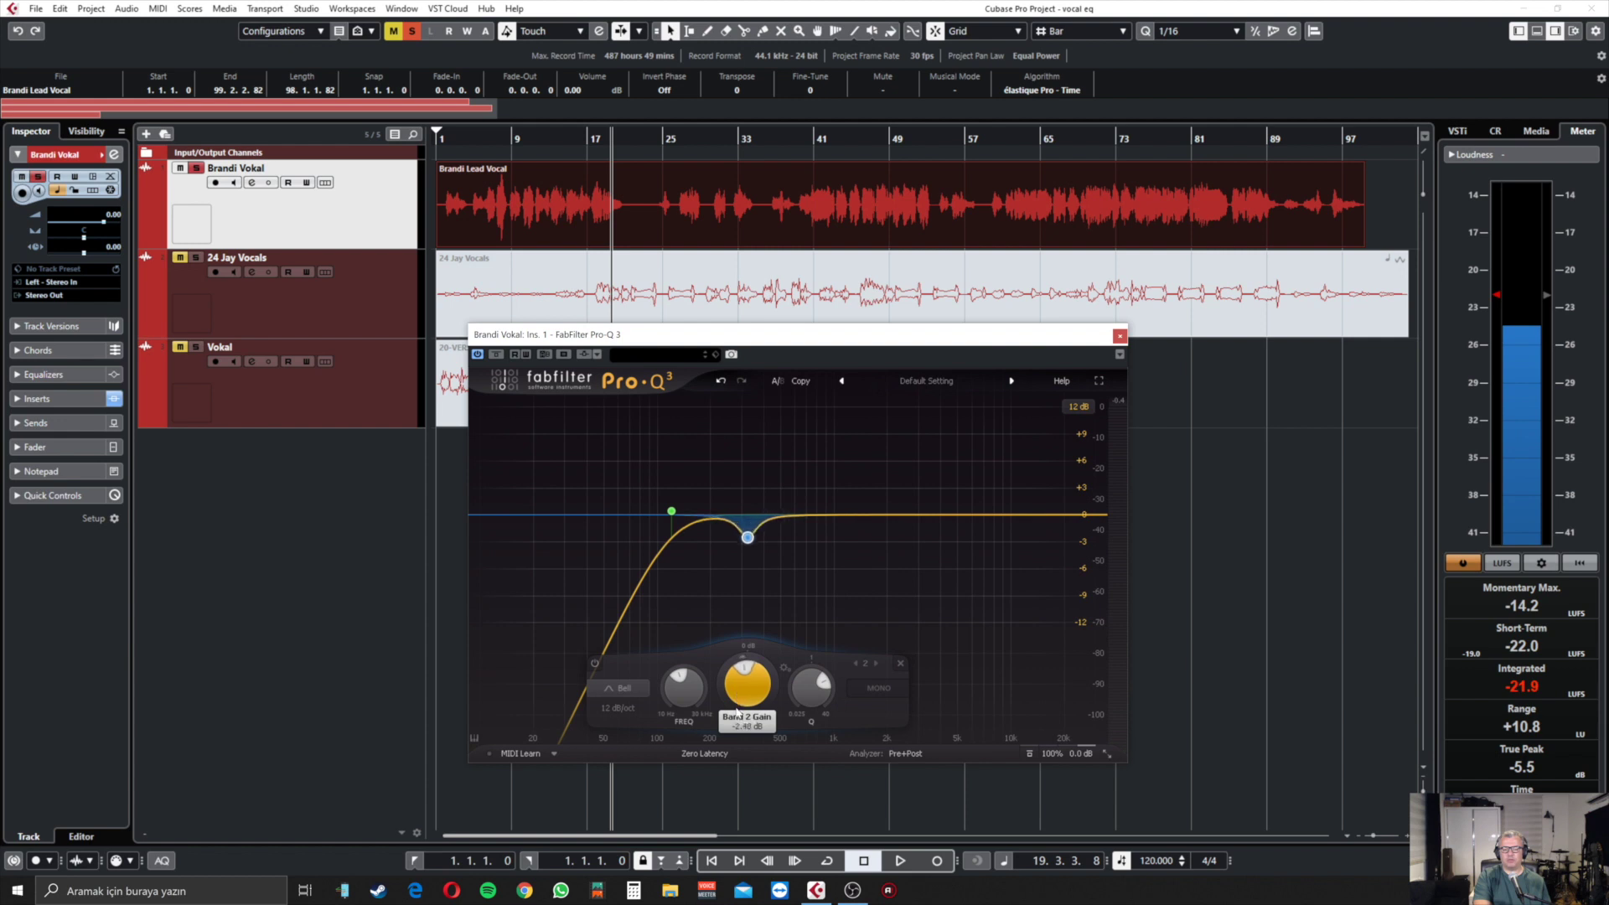
{"action": "key", "text": "space"}
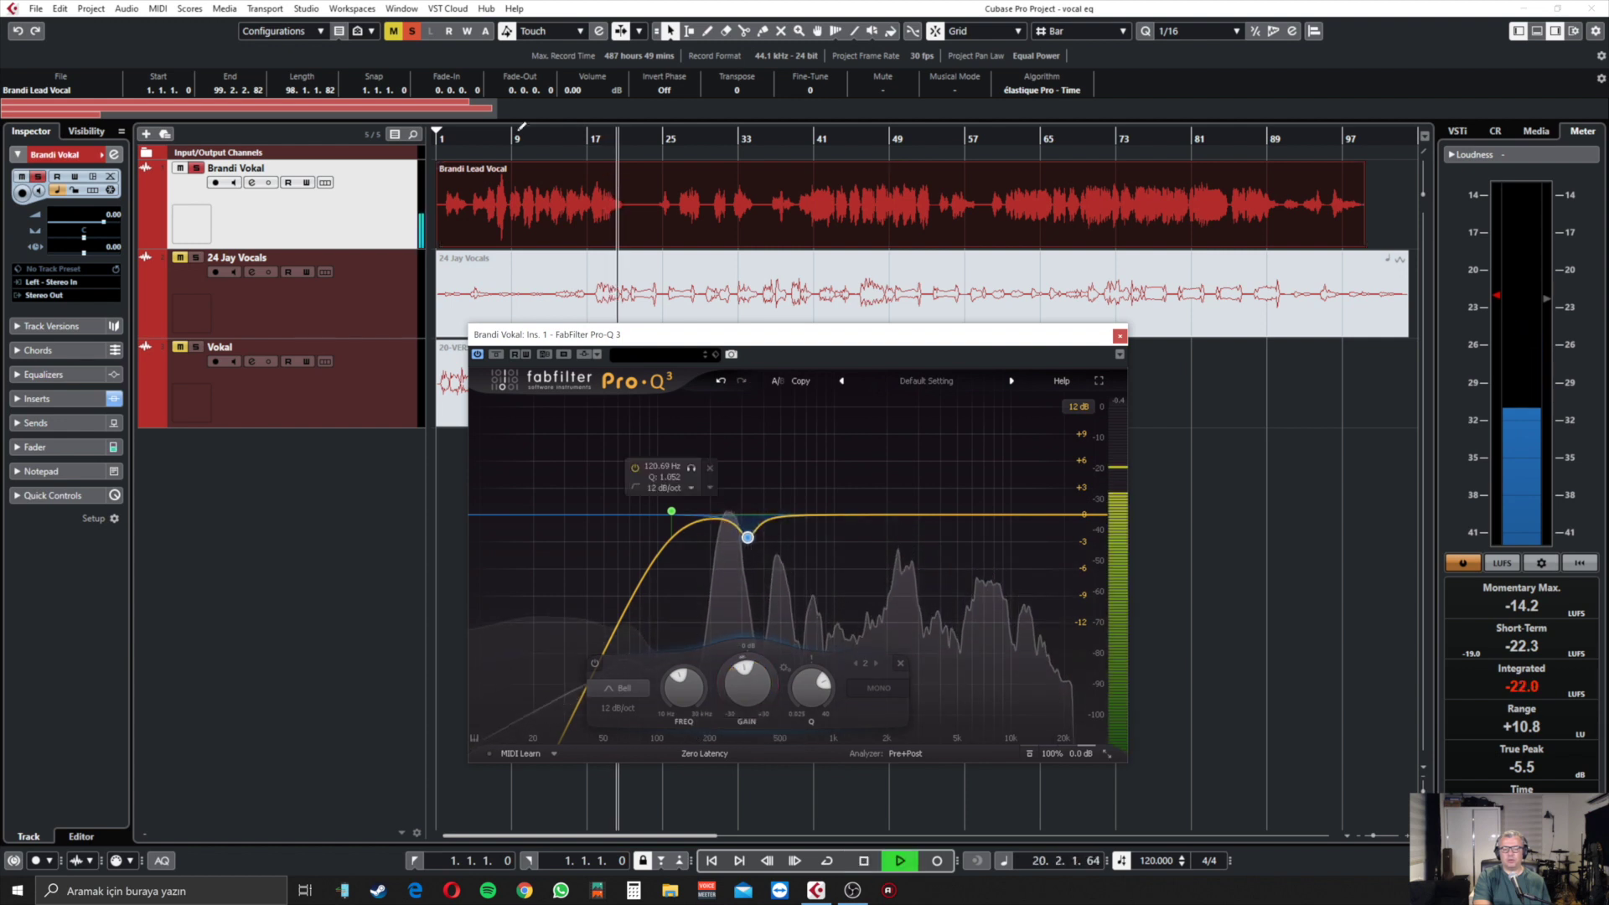
{"action": "left_click", "coordinate": [470, 137]}
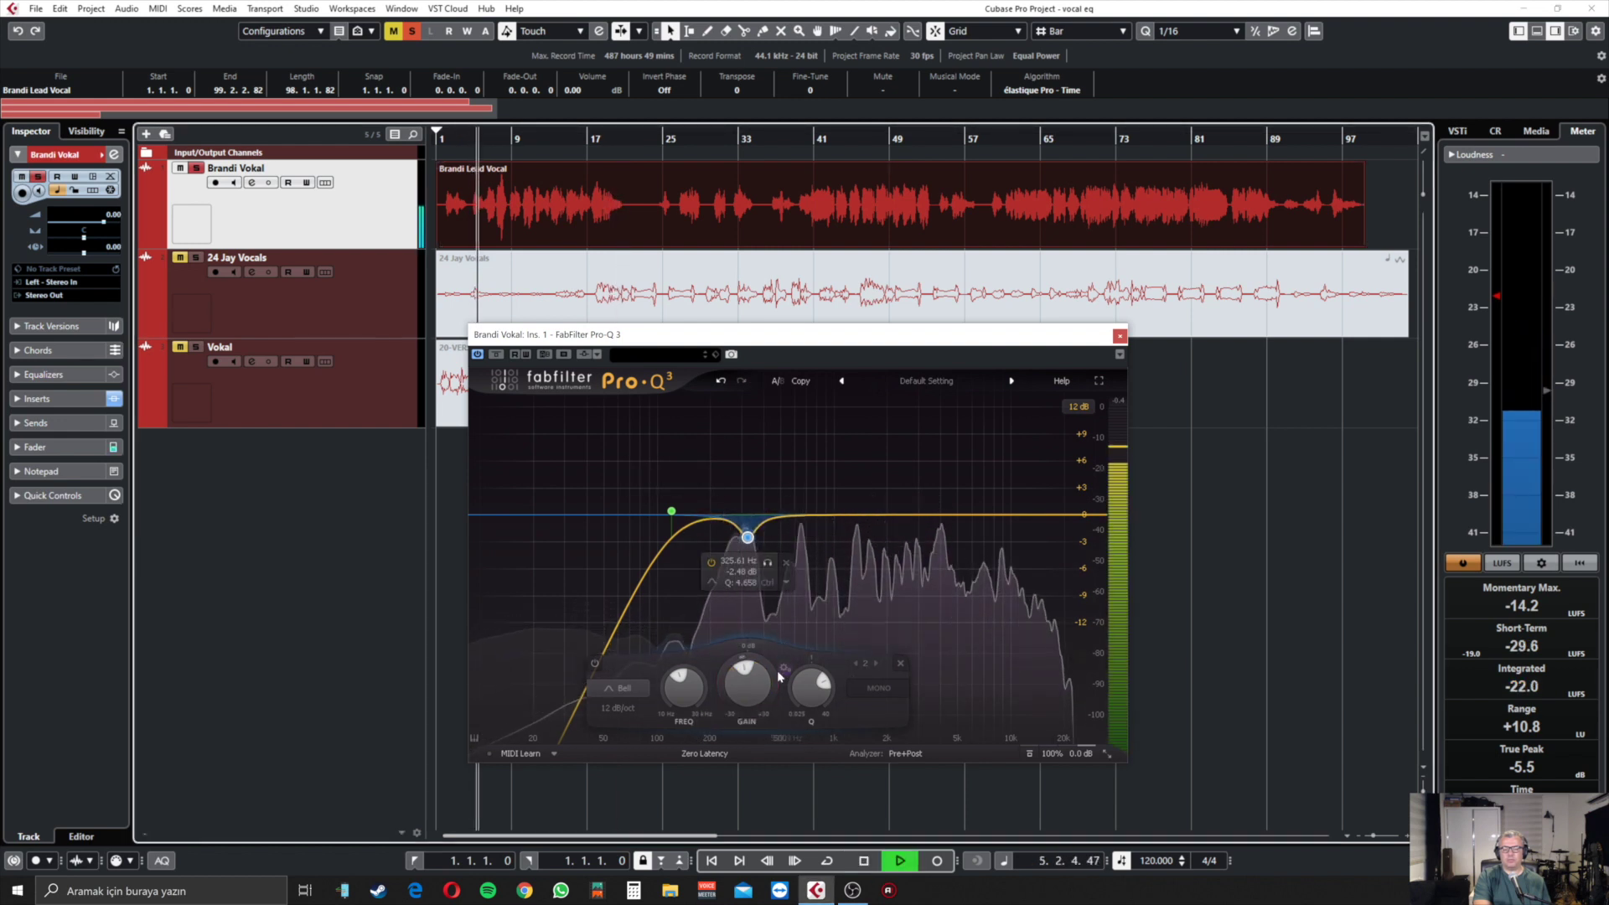
{"action": "scroll", "coordinate": [745, 687], "scroll_direction": "down", "scroll_amount": 2}
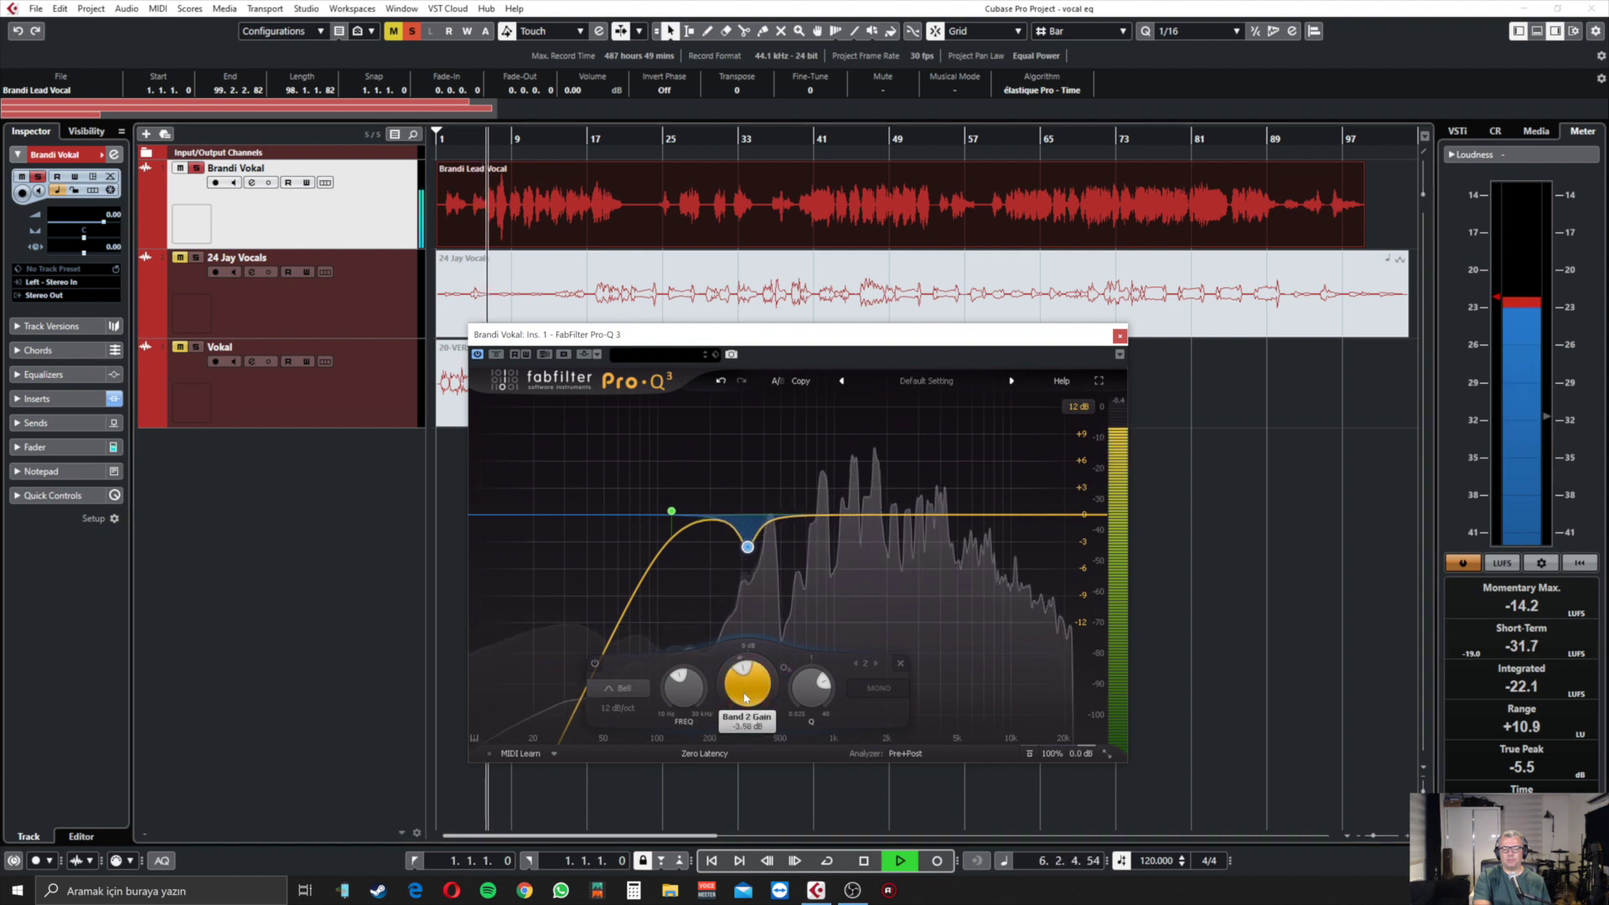
{"action": "scroll", "coordinate": [814, 679], "scroll_direction": "up", "scroll_amount": 3}
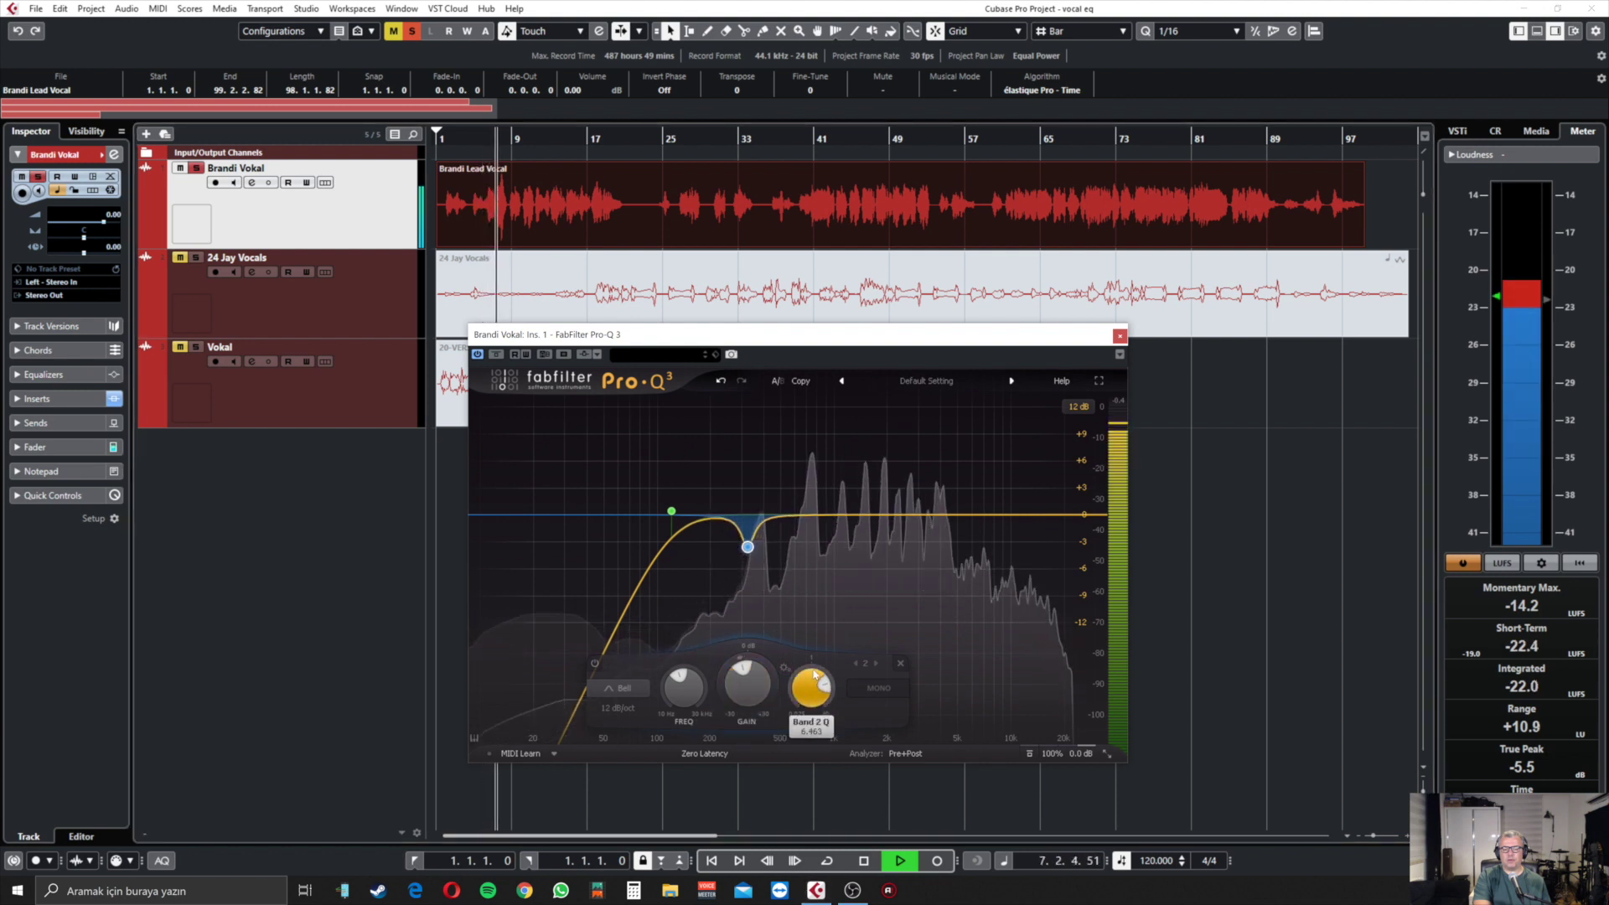
{"action": "left_click_drag", "start_coordinate": [763, 685], "coordinate": [750, 685]}
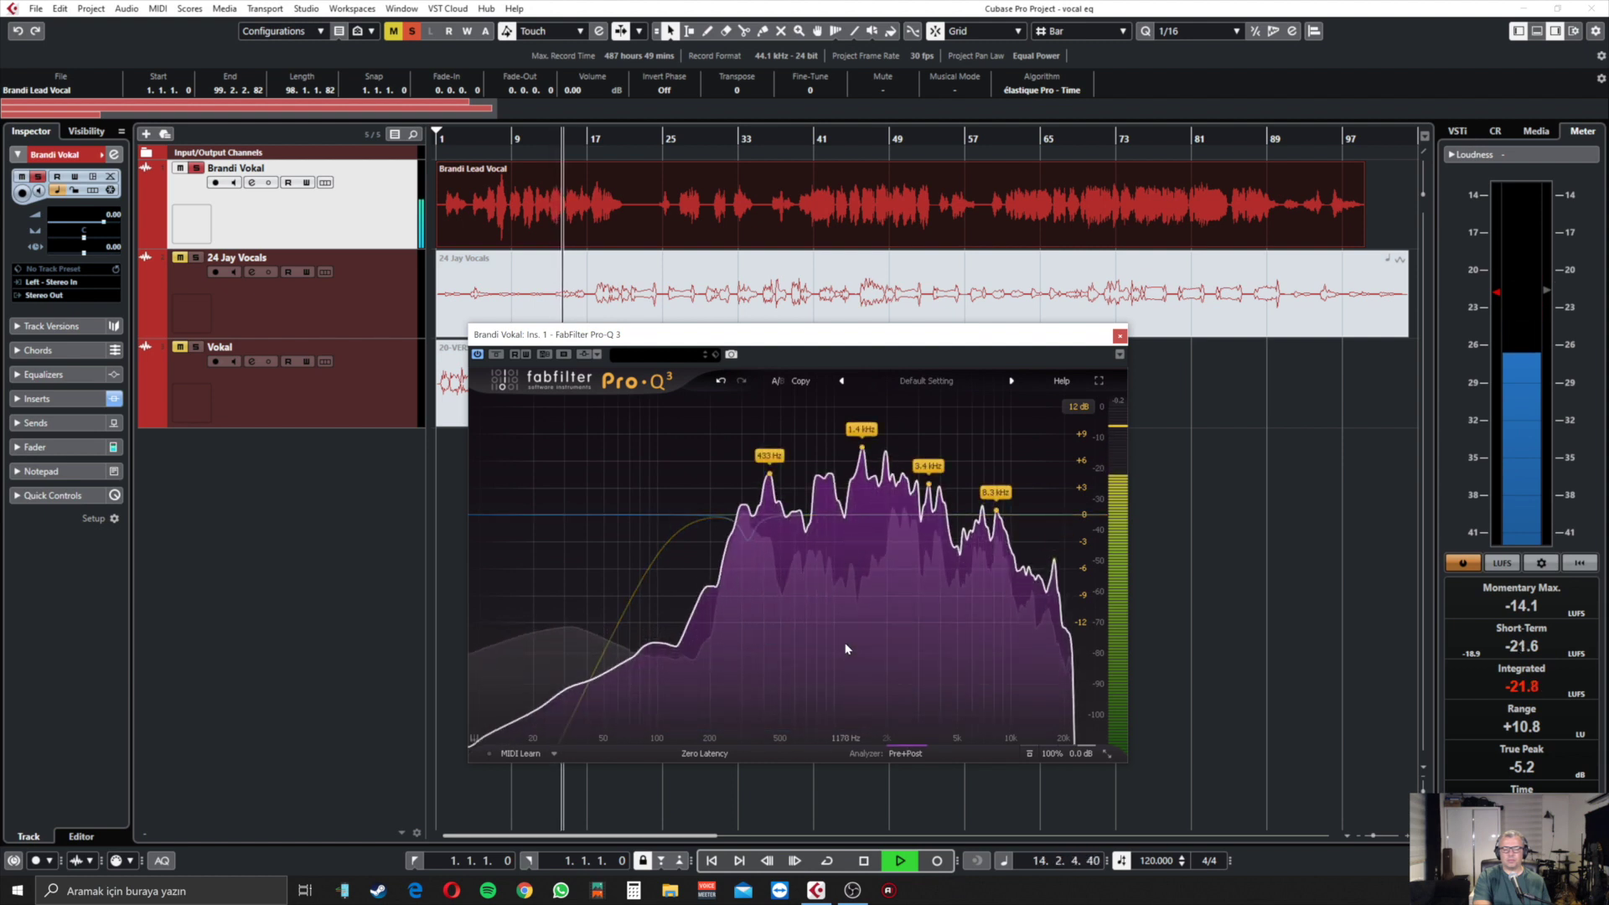
- Solo the 326 Hz cut band during playback to hear the affected frequencies, then audition the full vocal
{"action": "key", "text": "space"}
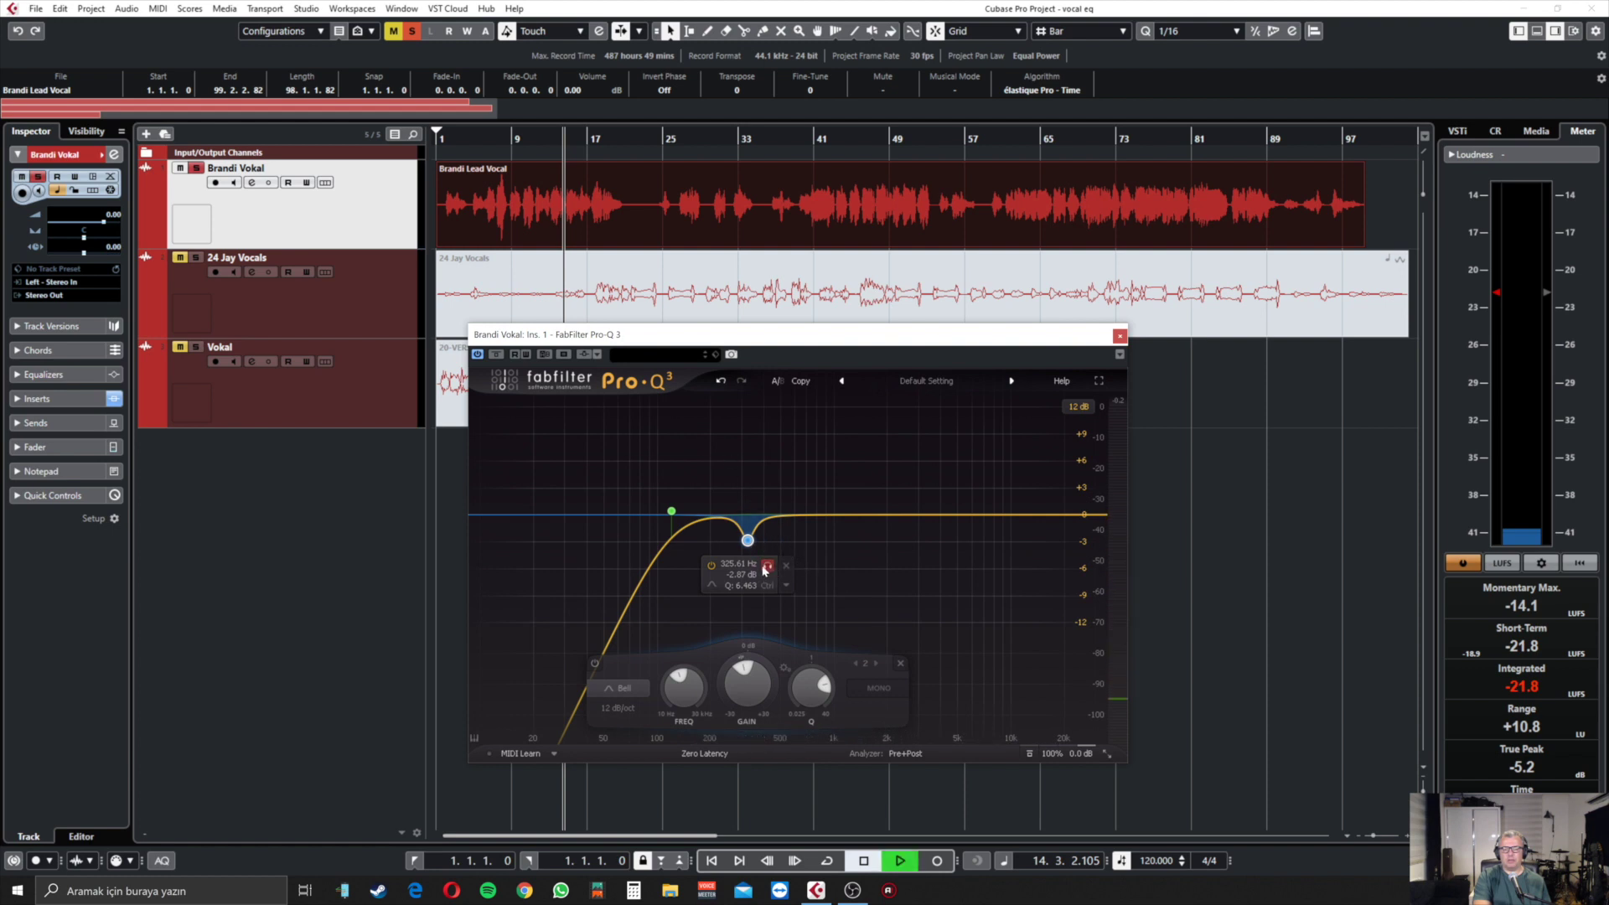
{"action": "key", "text": "space"}
{"action": "left_click_drag", "start_coordinate": [765, 571], "coordinate": [768, 571]}
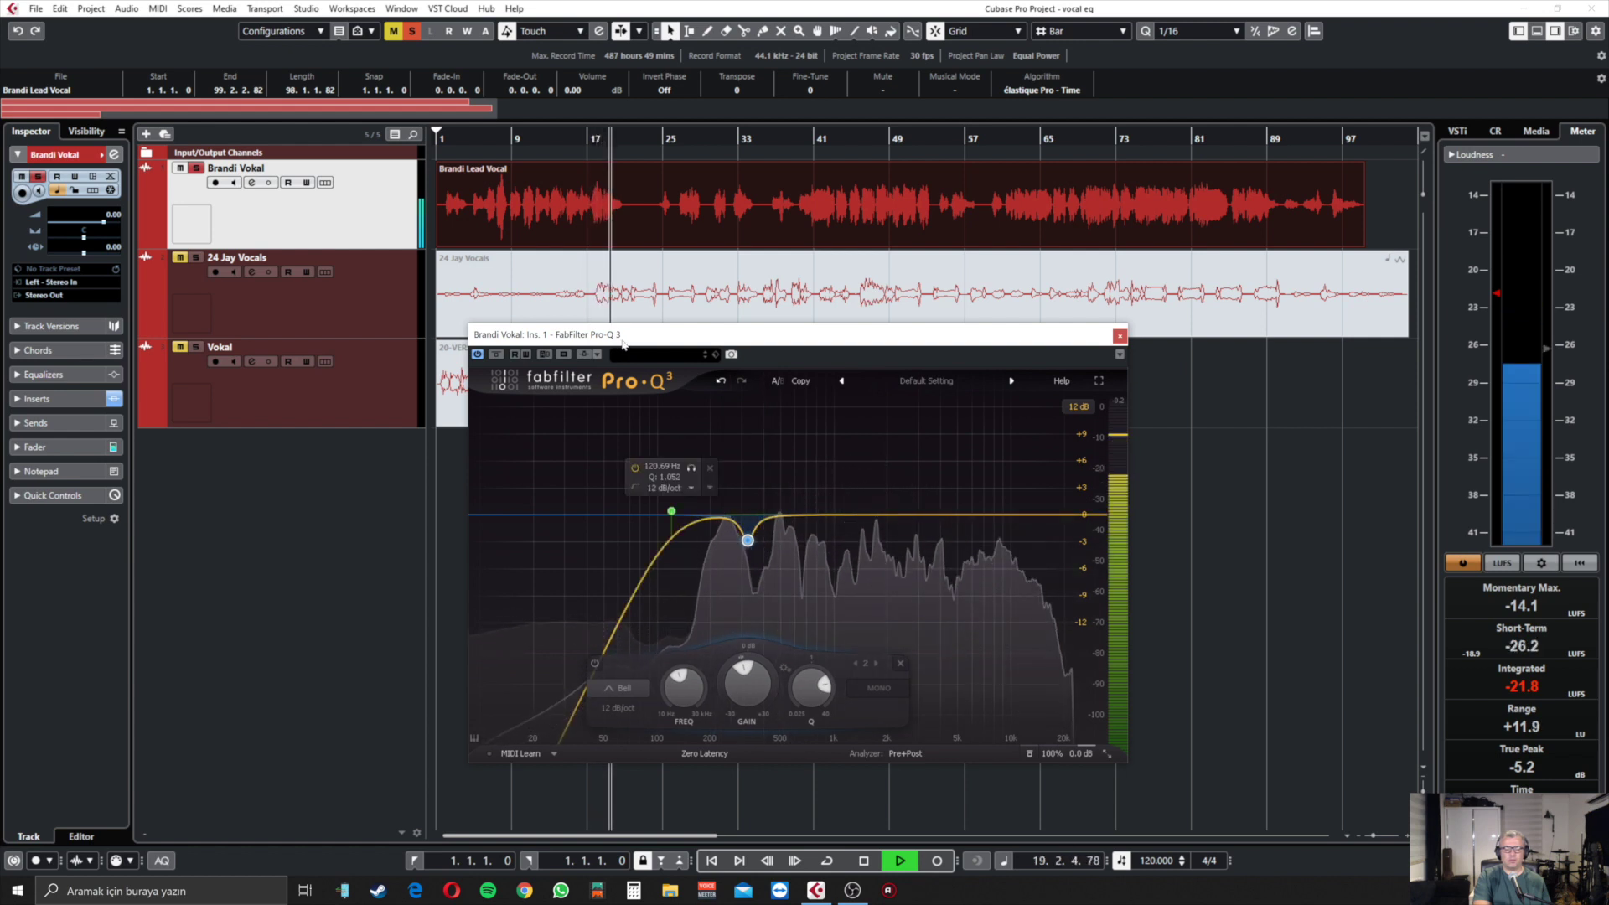
{"action": "key", "text": "space"}
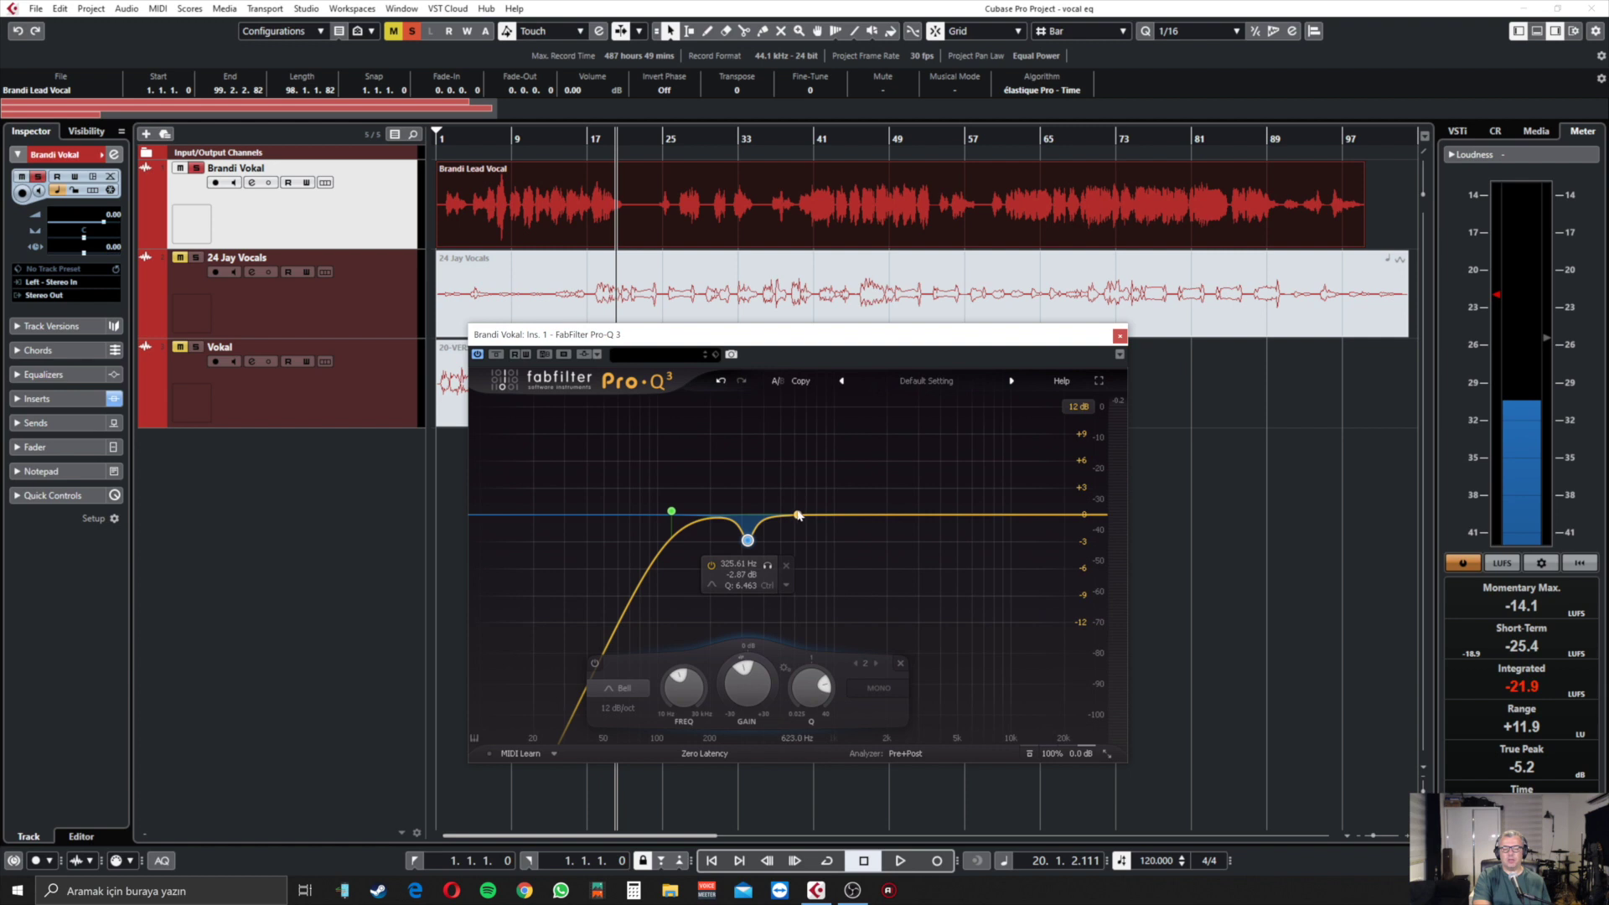
- Add another bell band at about 733 Hz with about 7.8 dB of boost and listen to it
{"action": "left_click_drag", "start_coordinate": [798, 513], "coordinate": [803, 463]}
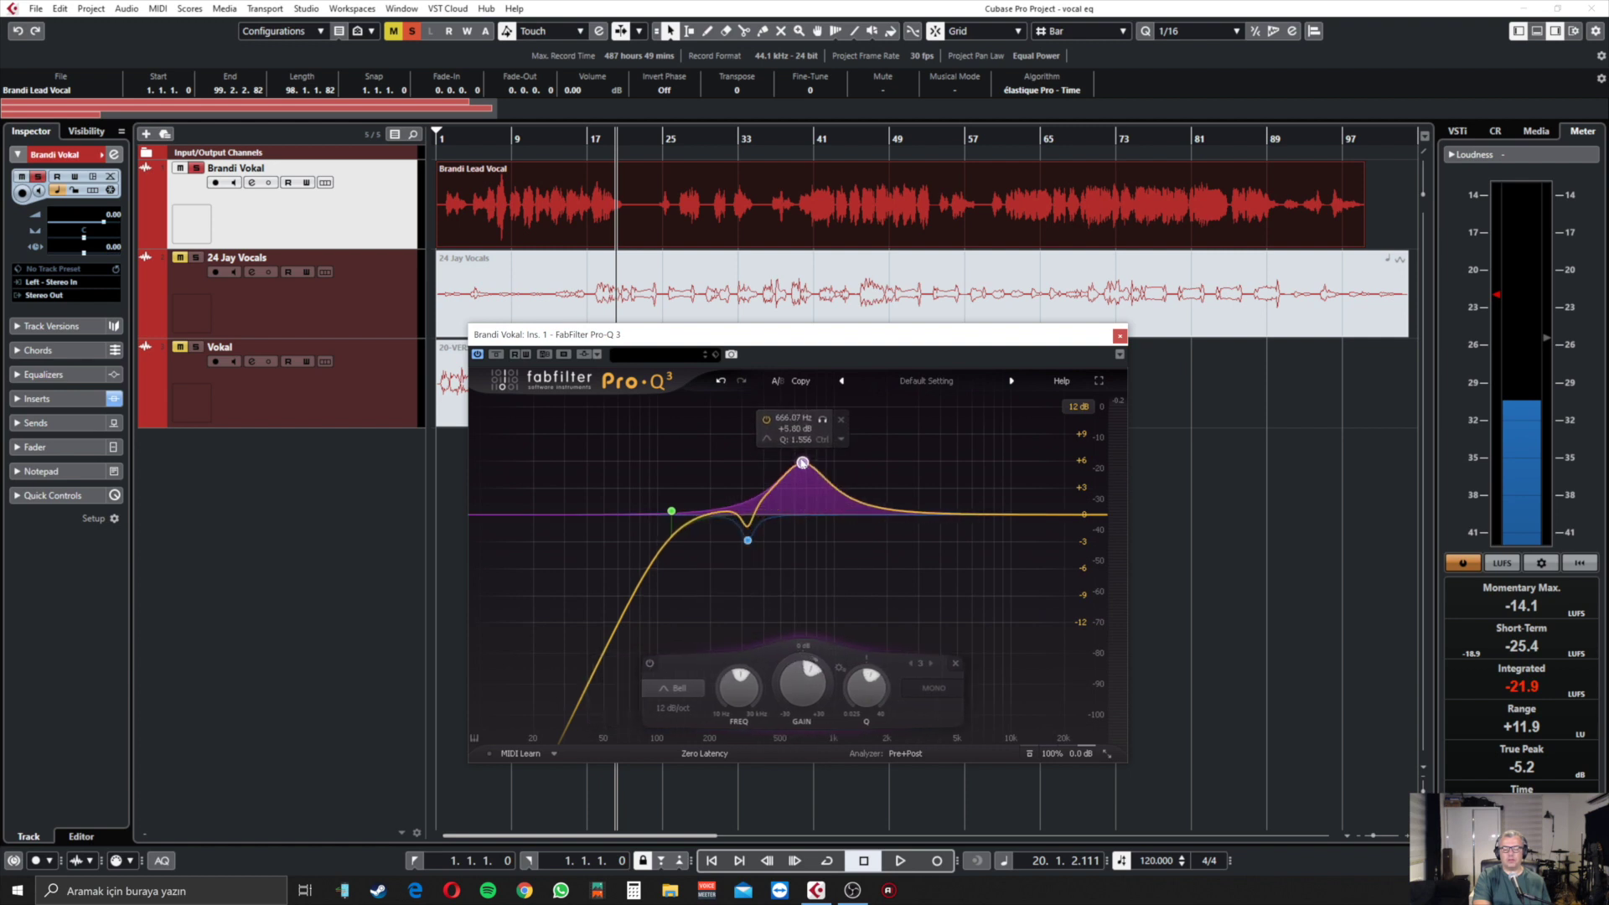
{"action": "key", "text": "space"}
{"action": "mouse_move", "coordinate": [802, 463]}
{"action": "left_mouse_down"}
{"action": "mouse_move", "coordinate": [798, 434]}
{"action": "mouse_move", "coordinate": [776, 439]}
{"action": "mouse_move", "coordinate": [813, 445]}
{"action": "left_mouse_up"}
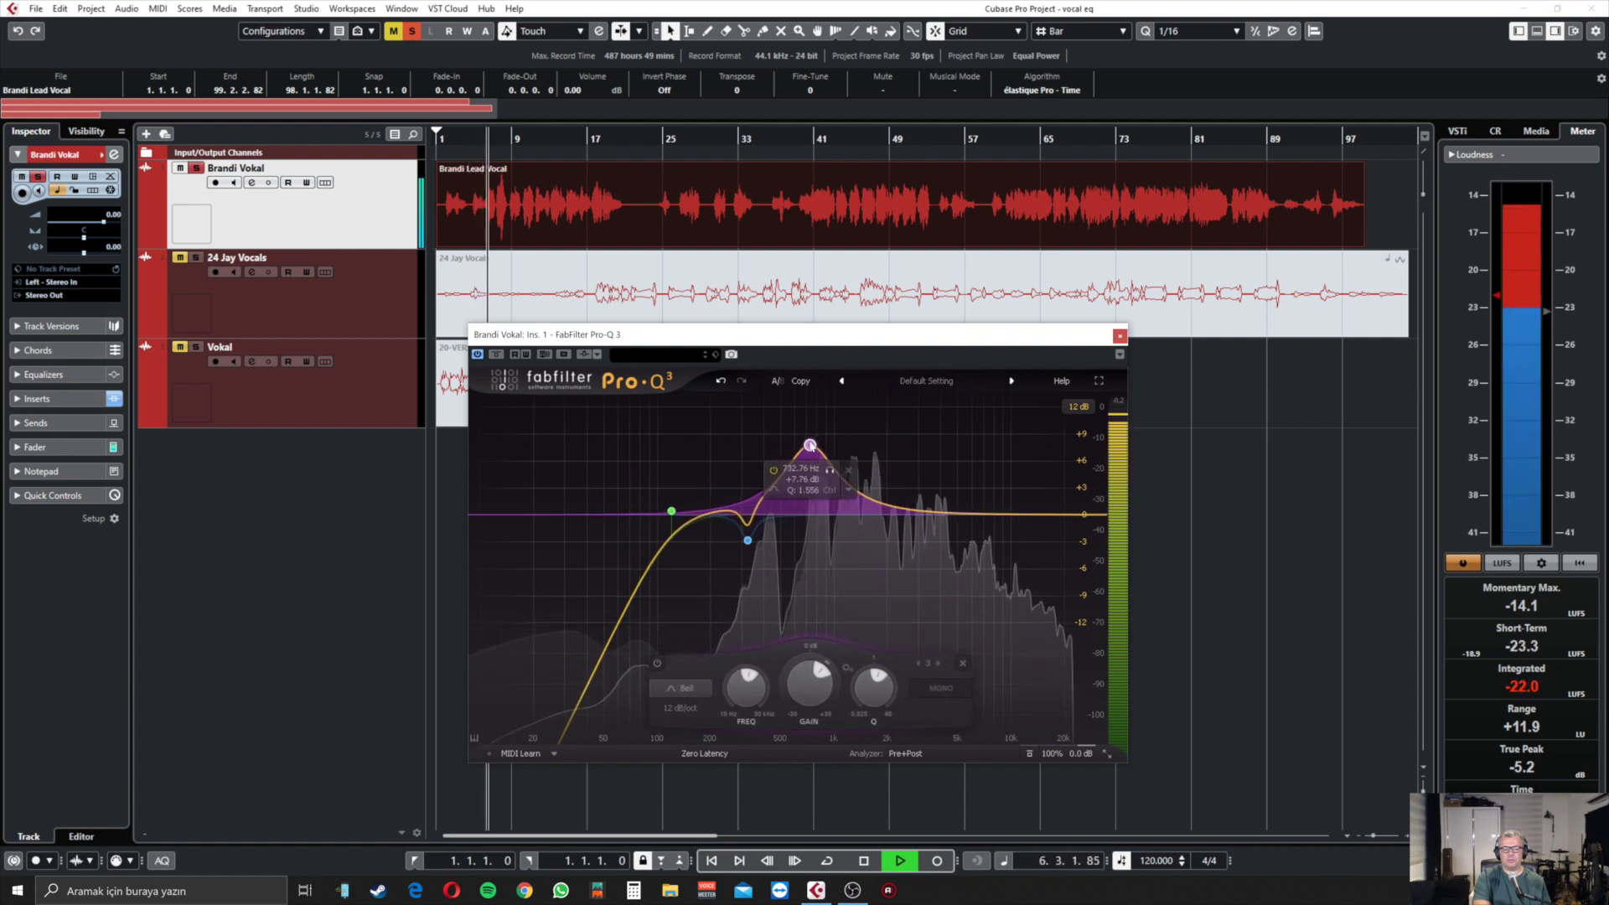
{"action": "key", "text": "space"}
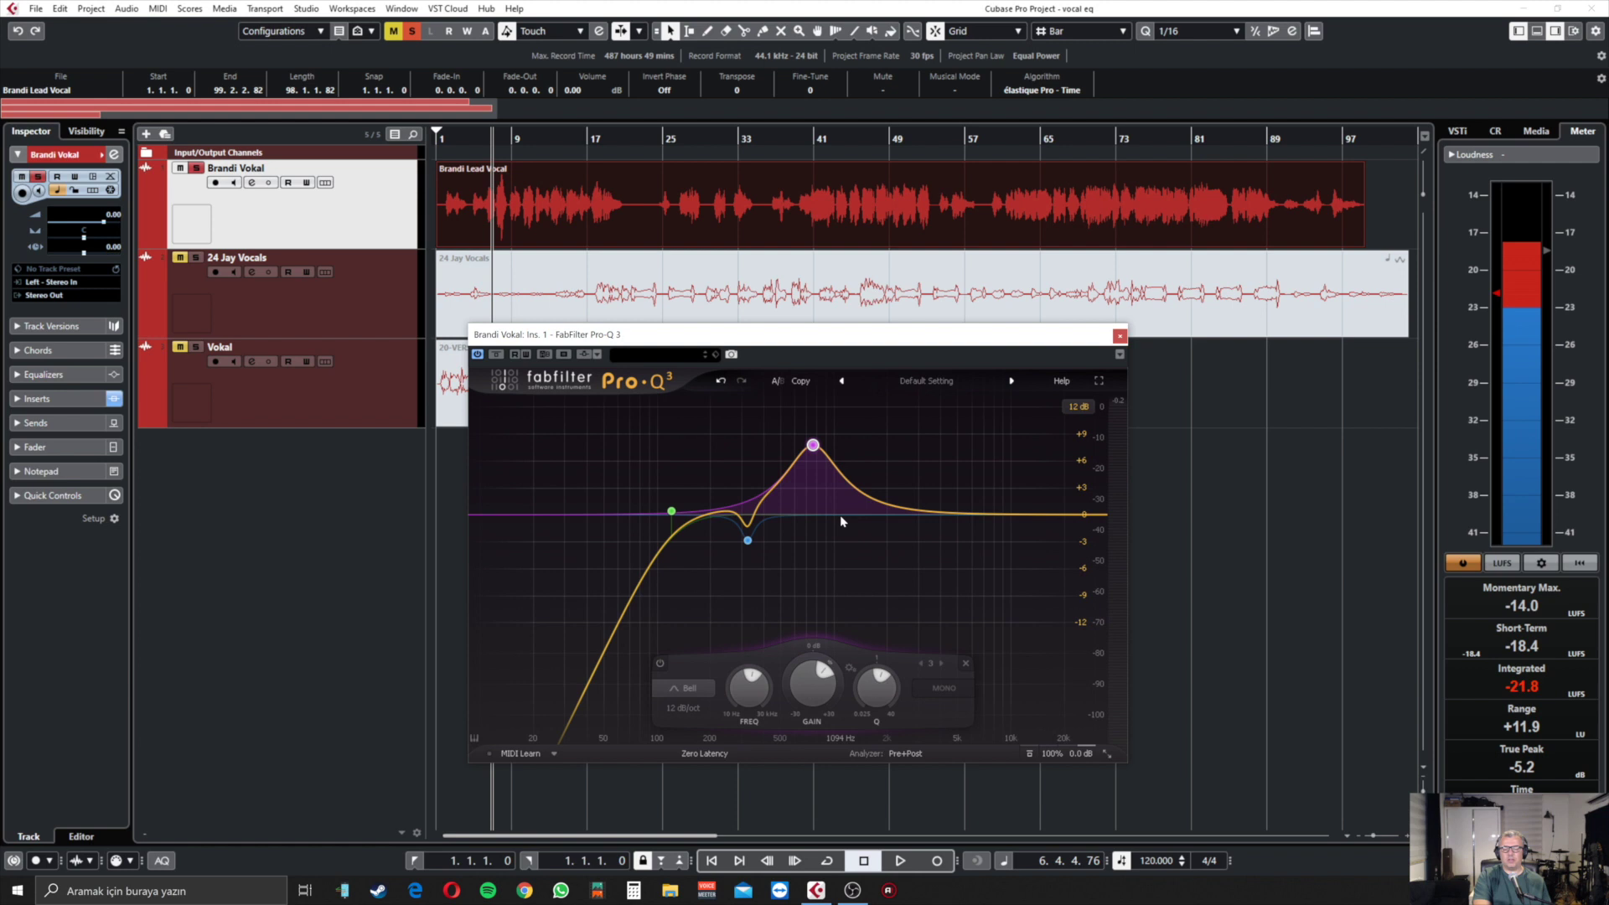
- Move the boosted mid bell to about 647 Hz with a cut of about 1.2 dB and audition the vocal from near bar 4
{"action": "key", "text": "space"}
{"action": "left_click_drag", "start_coordinate": [813, 445], "coordinate": [800, 526]}
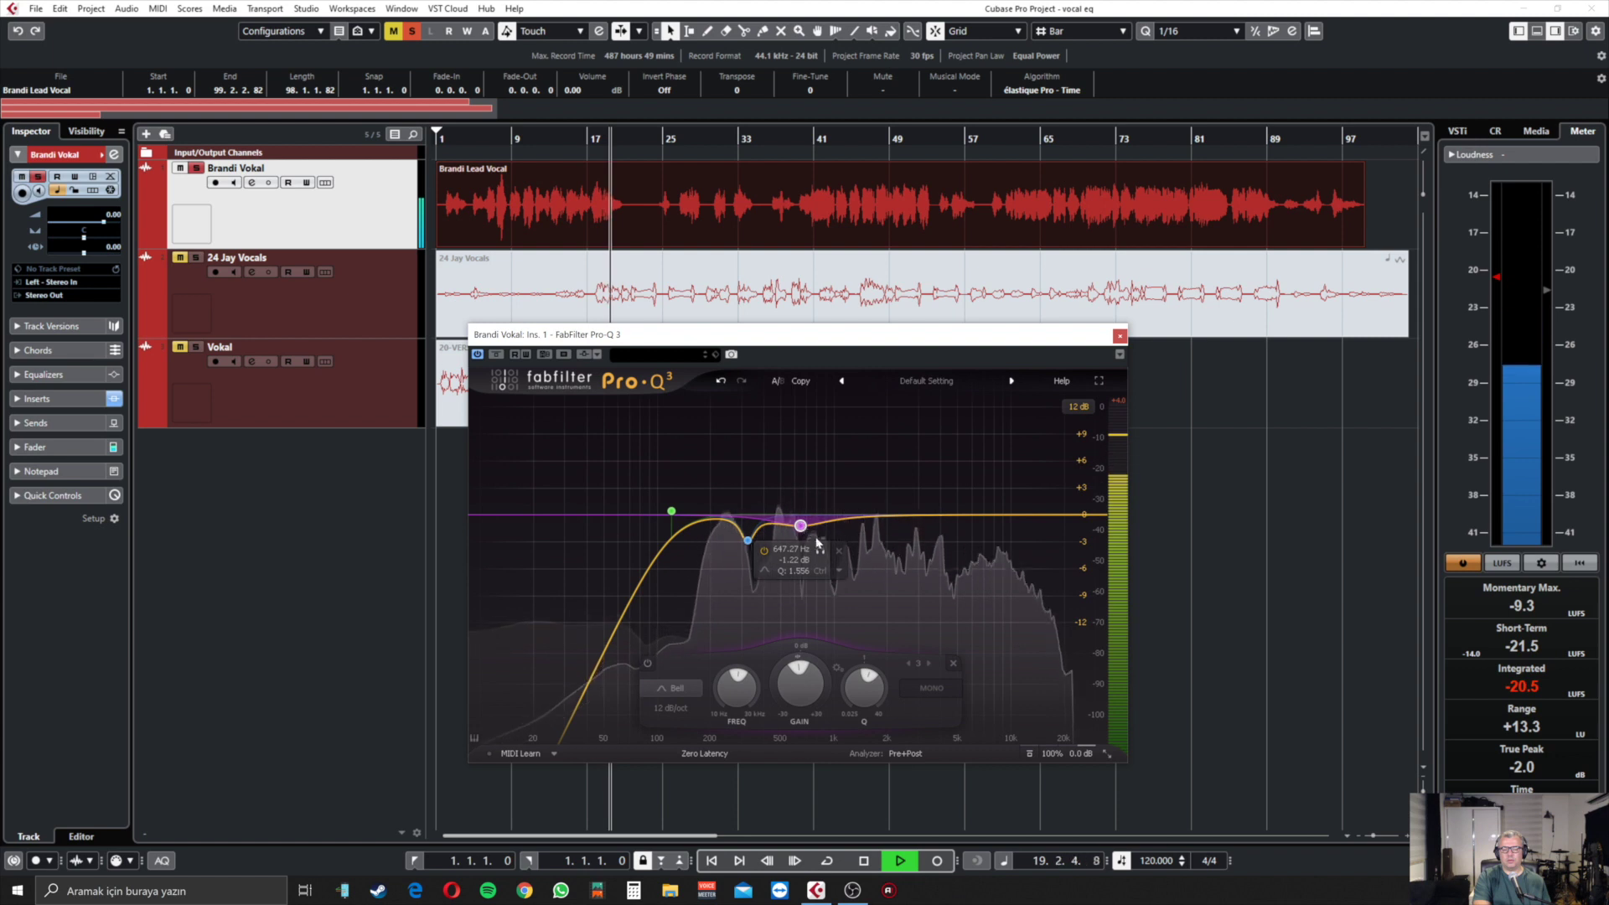
{"action": "key", "text": "space"}
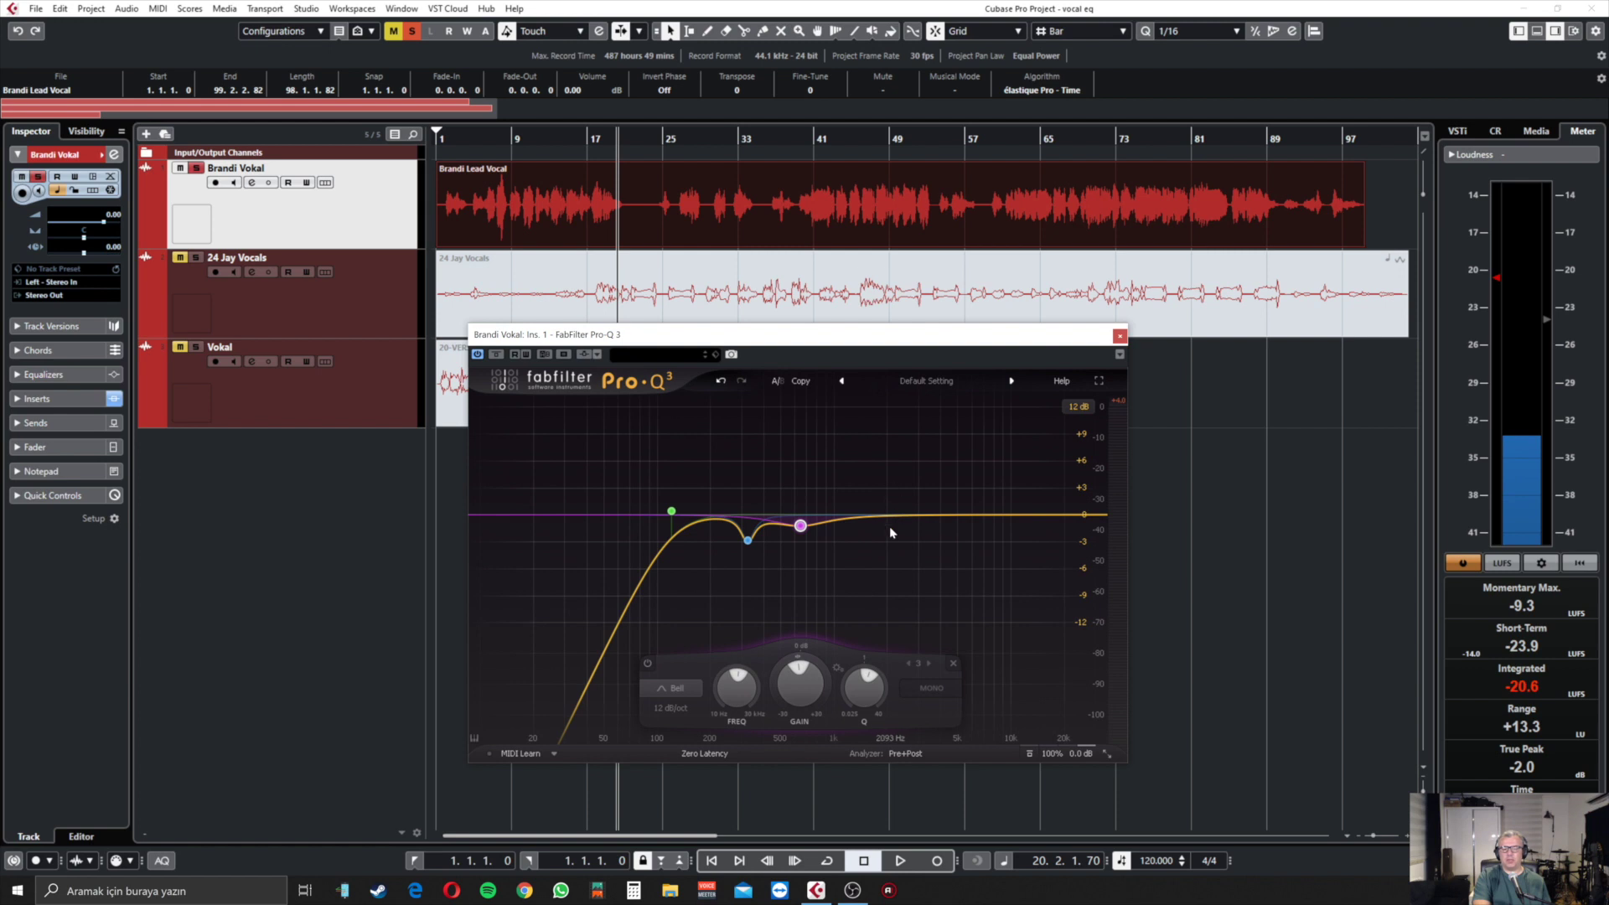
{"action": "key", "text": "space"}
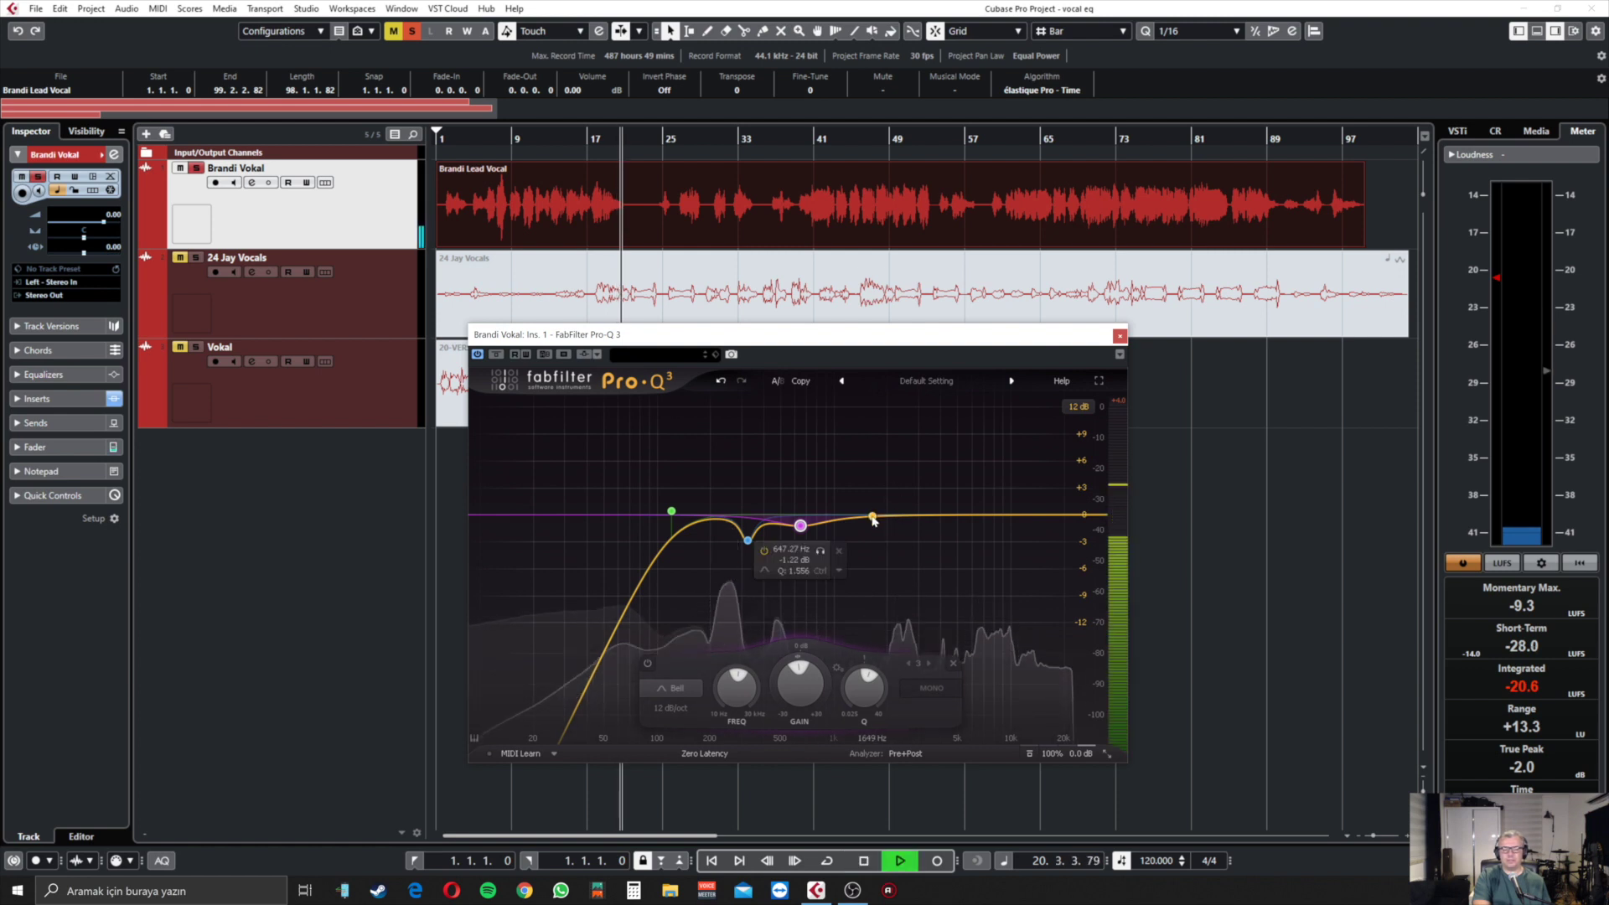
{"action": "left_click", "coordinate": [478, 141]}
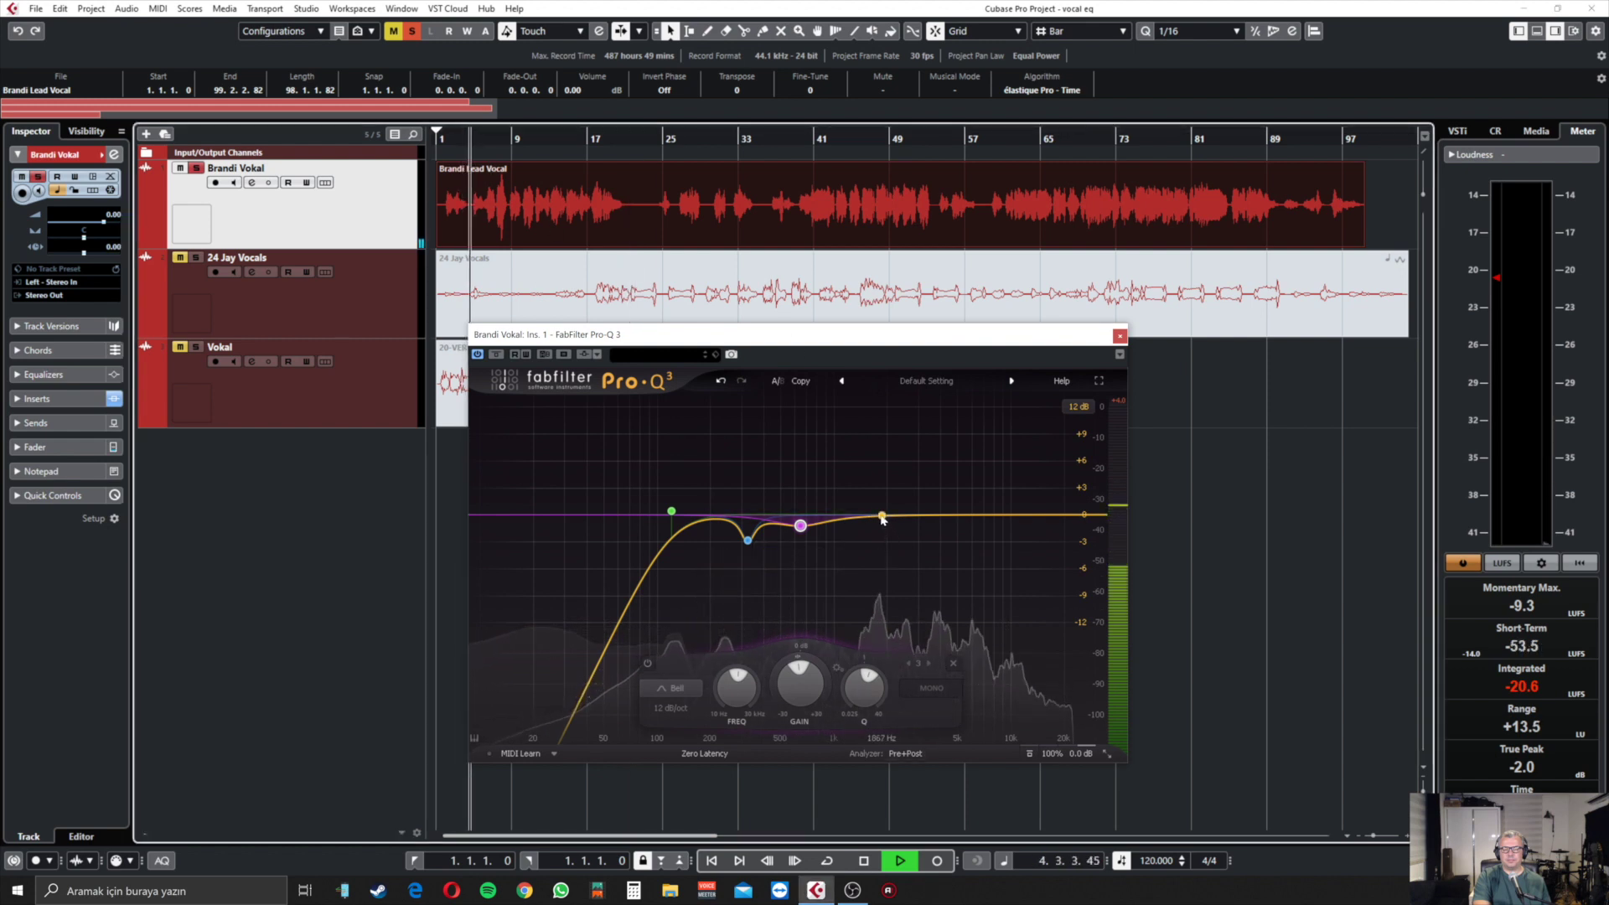
{"action": "key", "text": "space"}
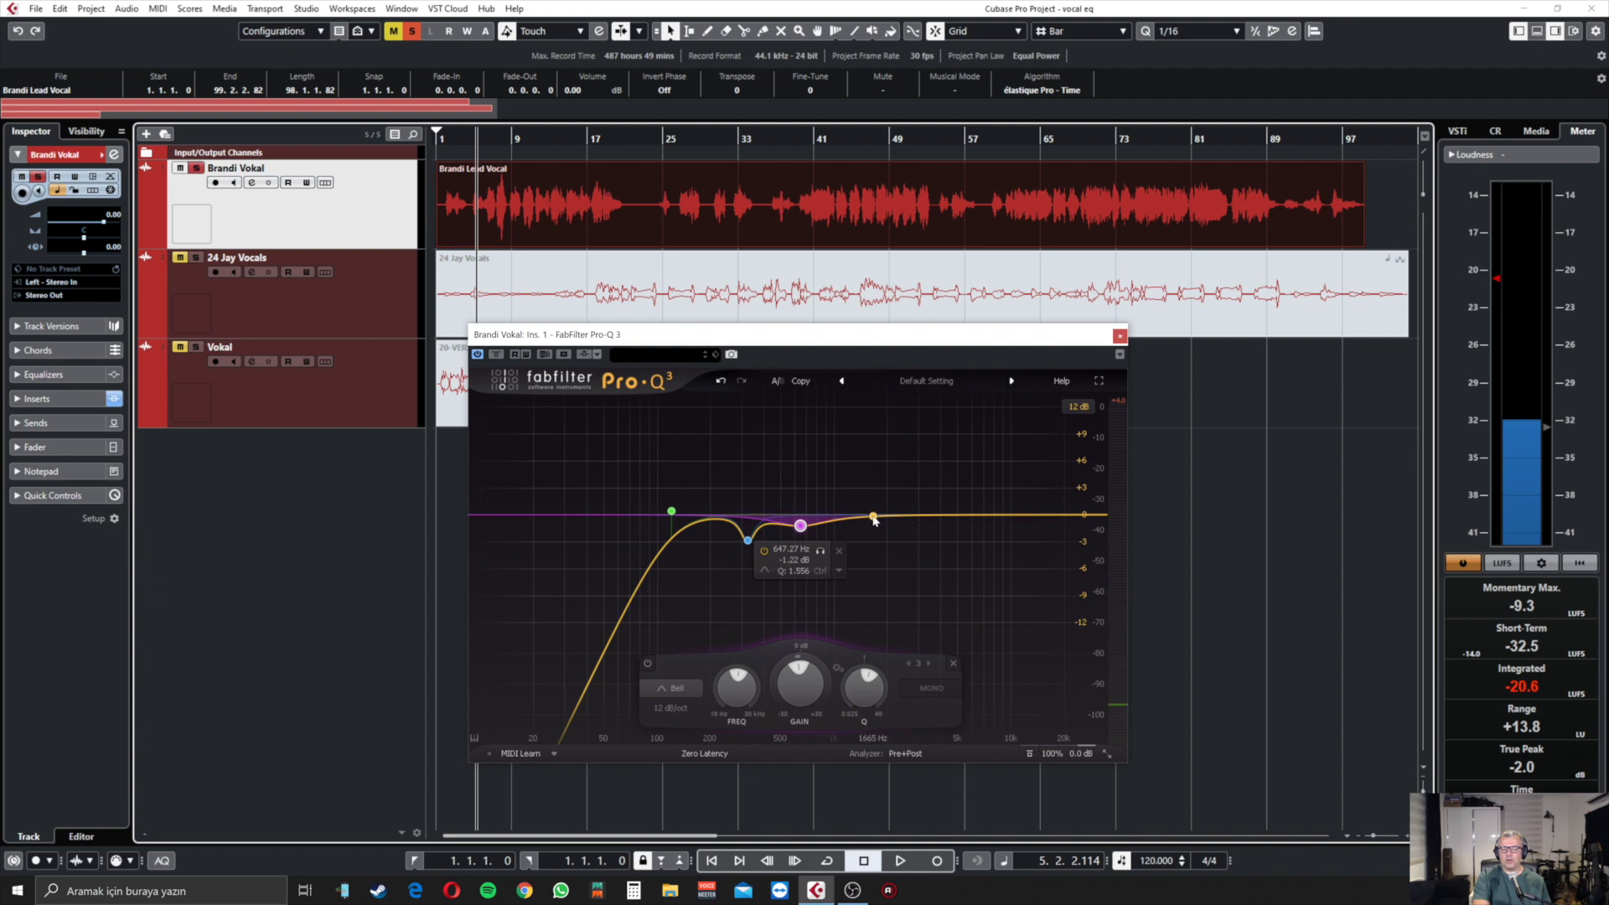
- Try a bell band at about 1.59 kHz during playback and remove it
{"action": "mouse_move", "coordinate": [870, 521]}
{"action": "left_mouse_down"}
{"action": "mouse_move", "coordinate": [890, 469]}
{"action": "mouse_move", "coordinate": [872, 490]}
{"action": "mouse_move", "coordinate": [856, 427]}
{"action": "mouse_move", "coordinate": [869, 514]}
{"action": "left_mouse_up"}
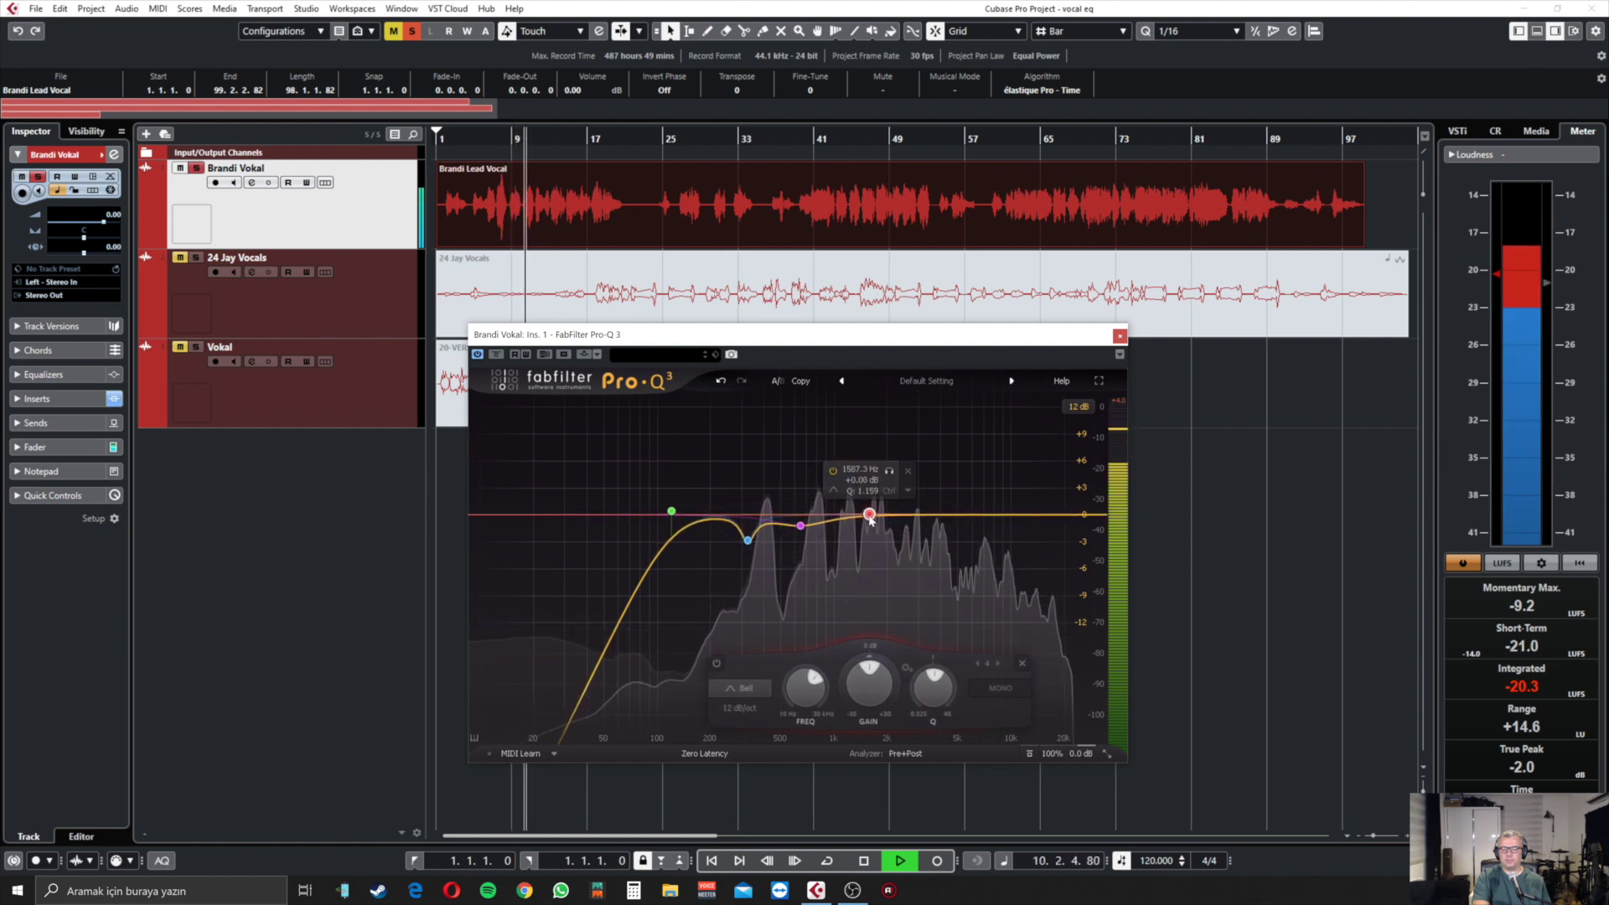
{"action": "left_click", "coordinate": [1024, 663]}
{"action": "key", "text": "space"}
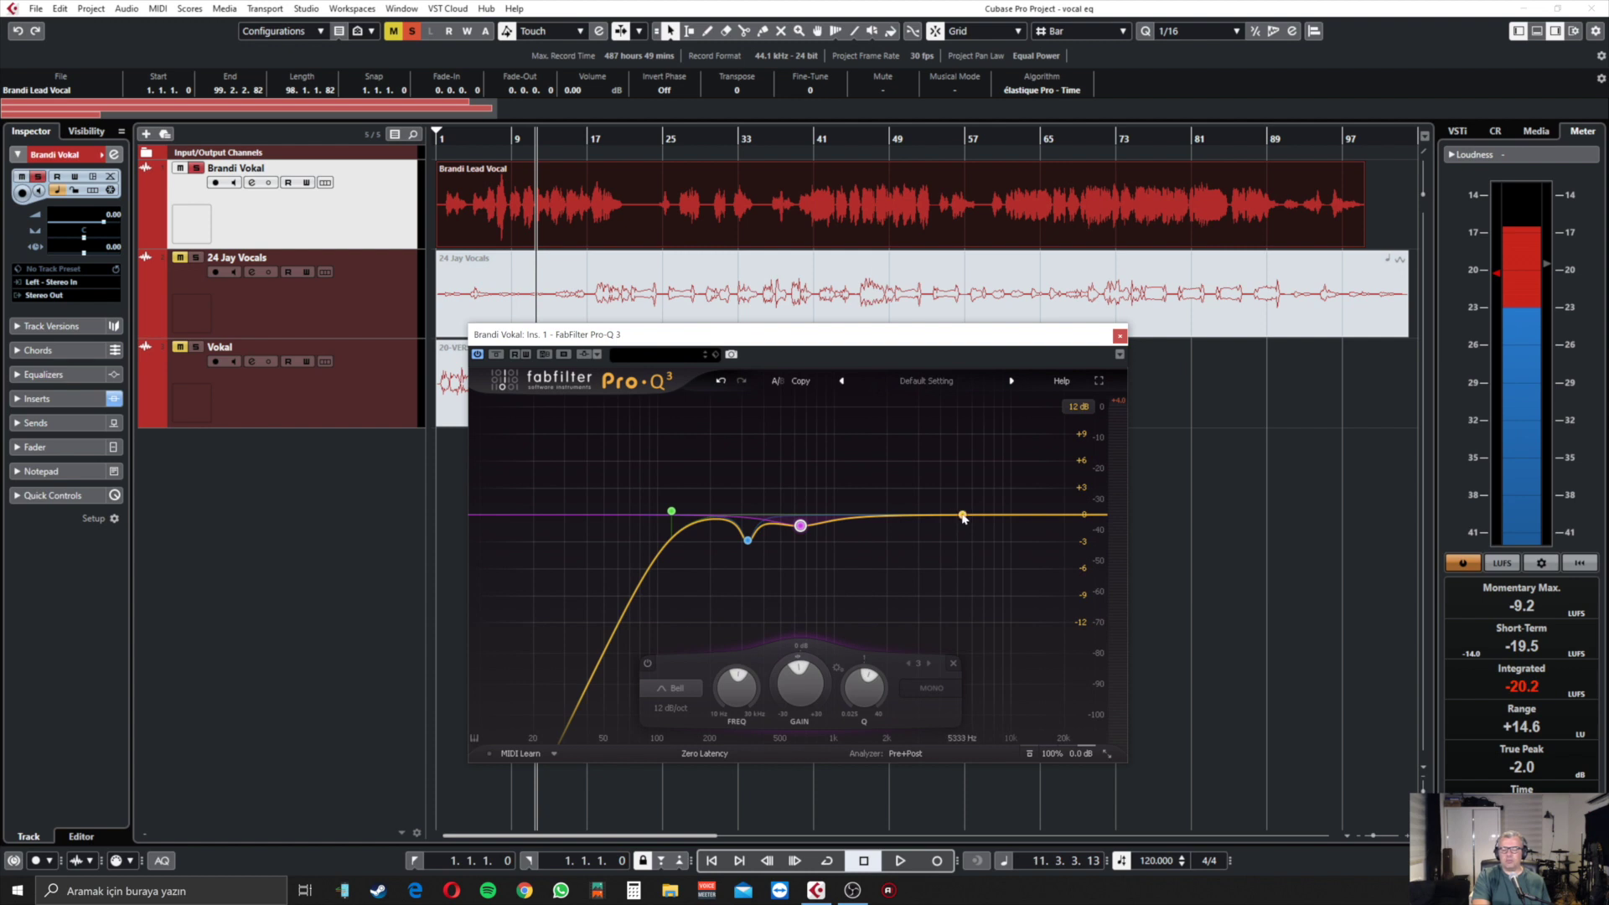
- Add a high bell band at about 4.7 kHz with about 3.2 dB of boost and a Q of about 2.0 during playback
{"action": "key", "text": "space"}
{"action": "left_click_drag", "start_coordinate": [963, 515], "coordinate": [965, 481]}
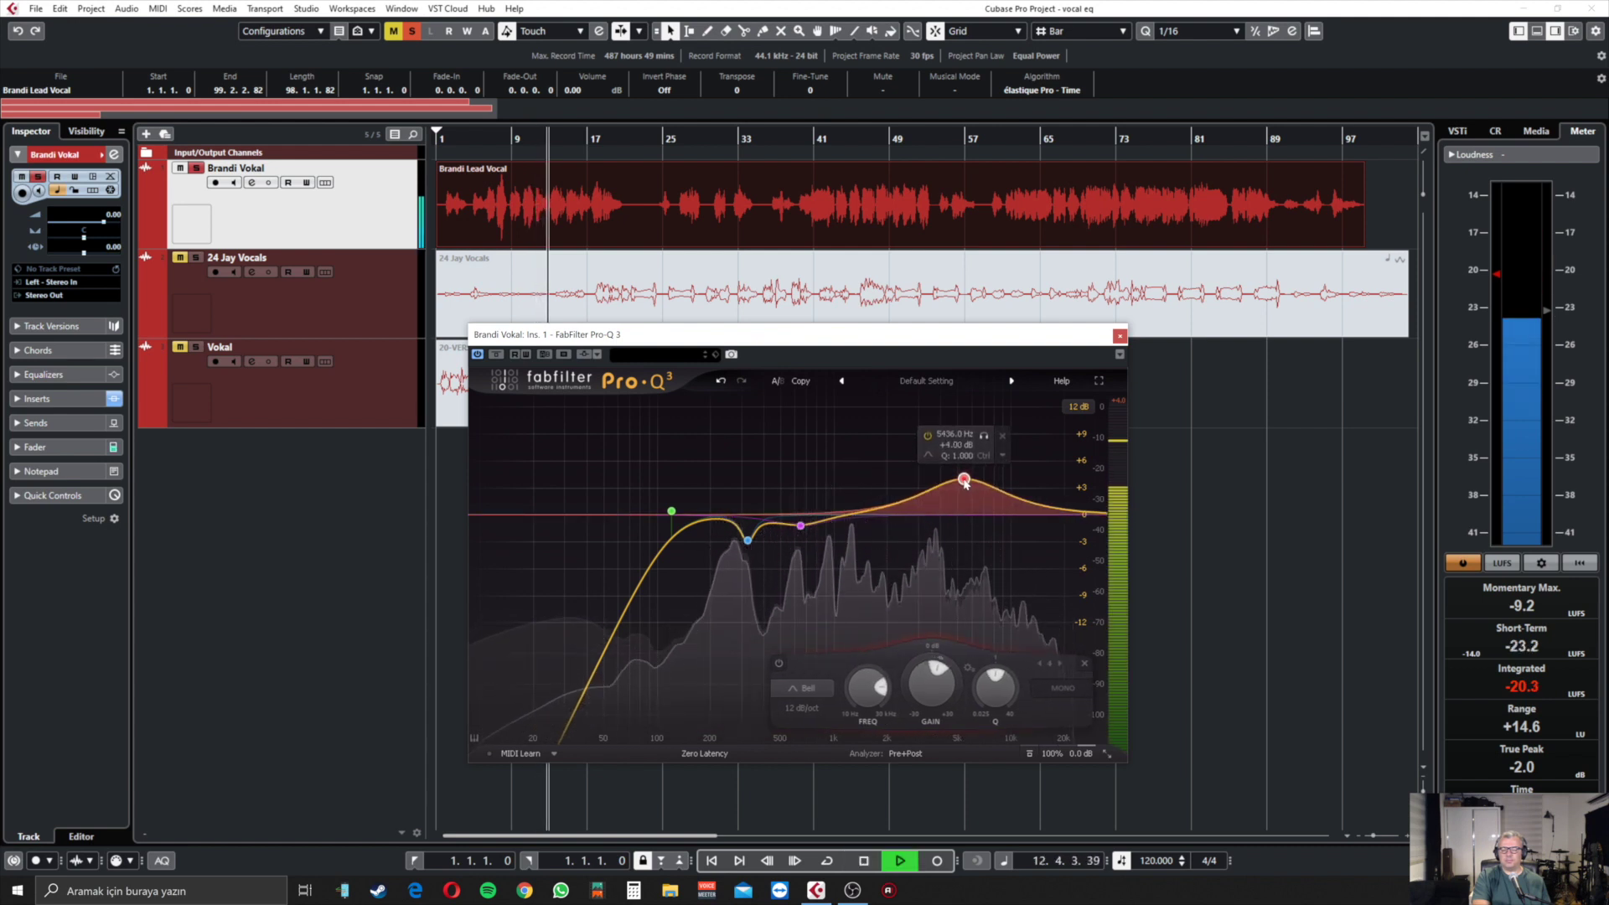
{"action": "mouse_move", "coordinate": [964, 481]}
{"action": "left_mouse_down"}
{"action": "mouse_move", "coordinate": [959, 442]}
{"action": "mouse_move", "coordinate": [957, 490]}
{"action": "left_mouse_up"}
{"action": "left_click_drag", "start_coordinate": [995, 689], "coordinate": [994, 669]}
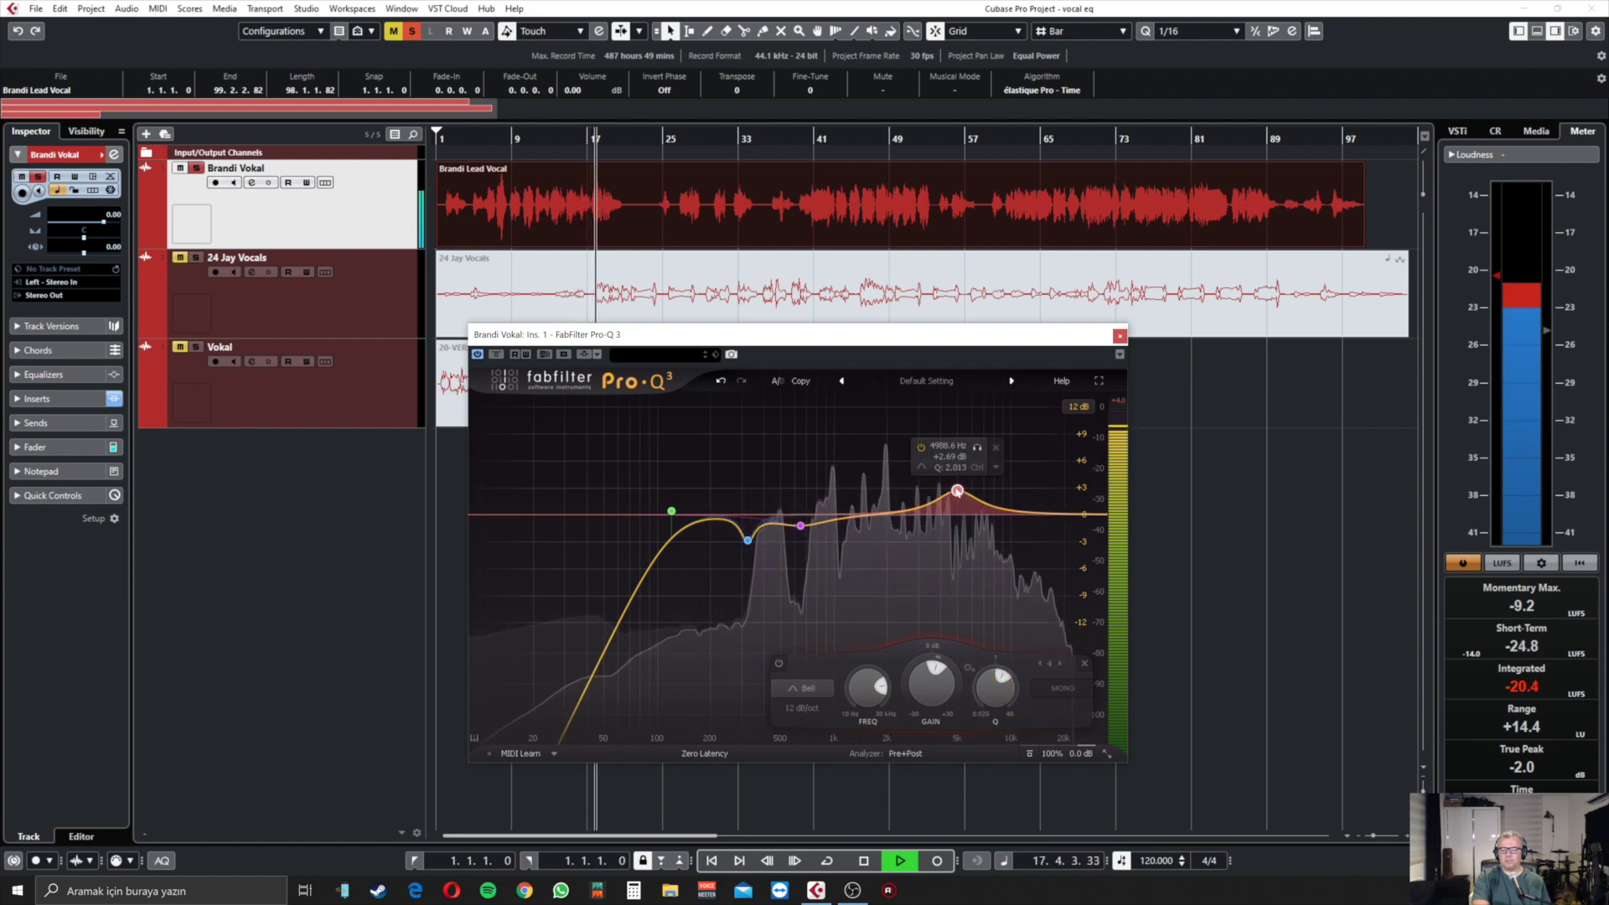
{"action": "left_click_drag", "start_coordinate": [957, 491], "coordinate": [953, 488]}
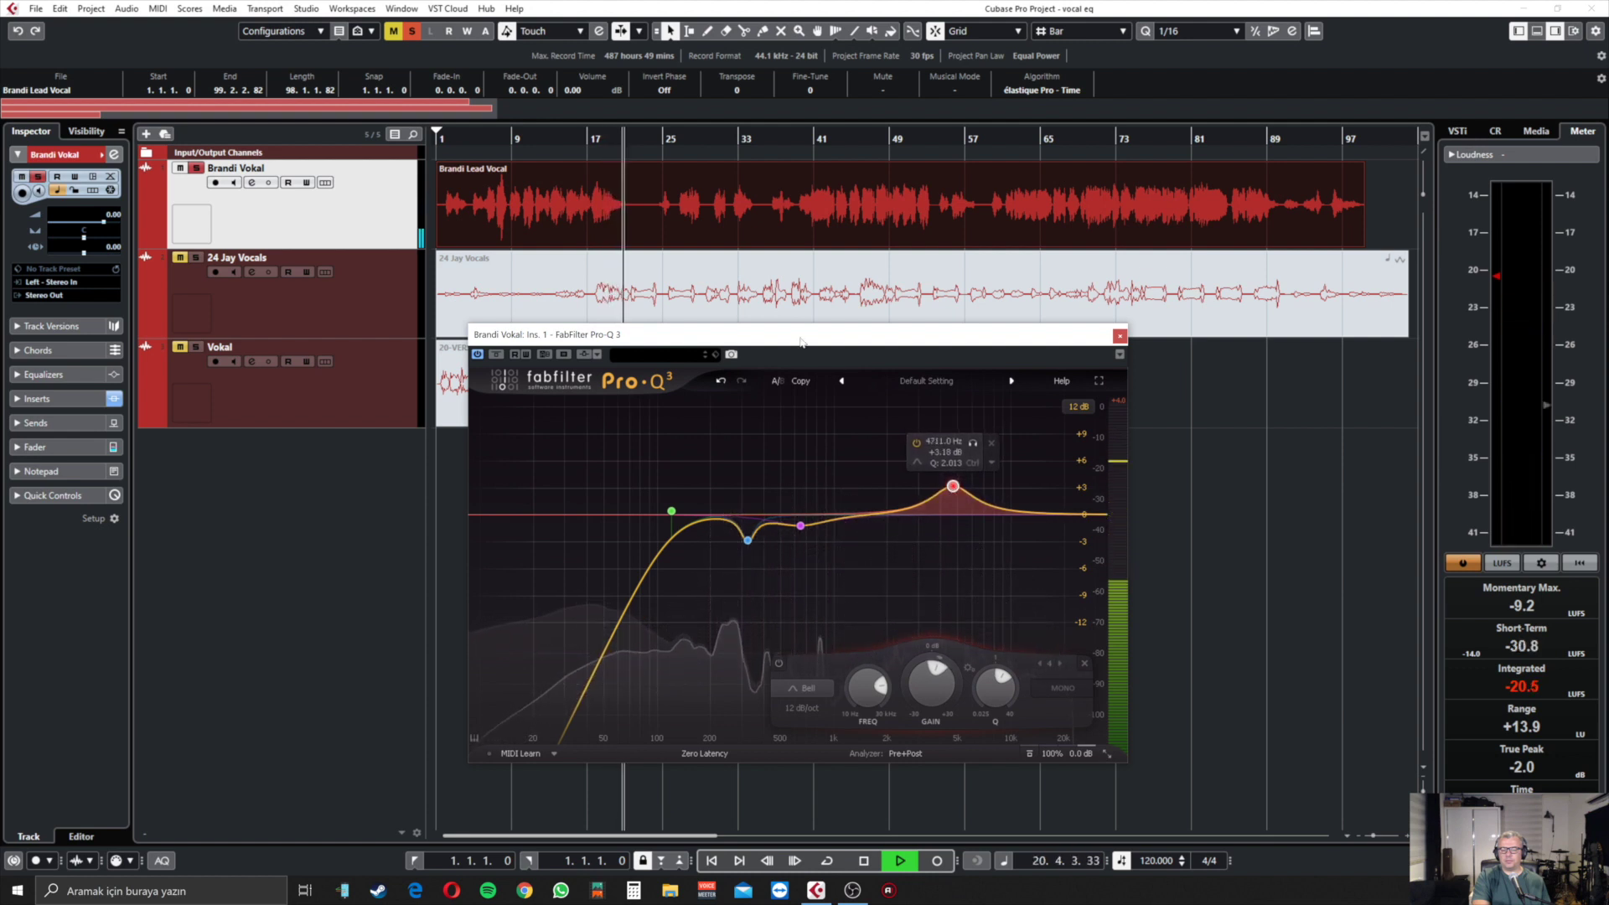
- Move the high bell to about 5.5 kHz with about 4.3 dB of boost, playing from near bar 3 and soloing the band
{"action": "left_click", "coordinate": [454, 140]}
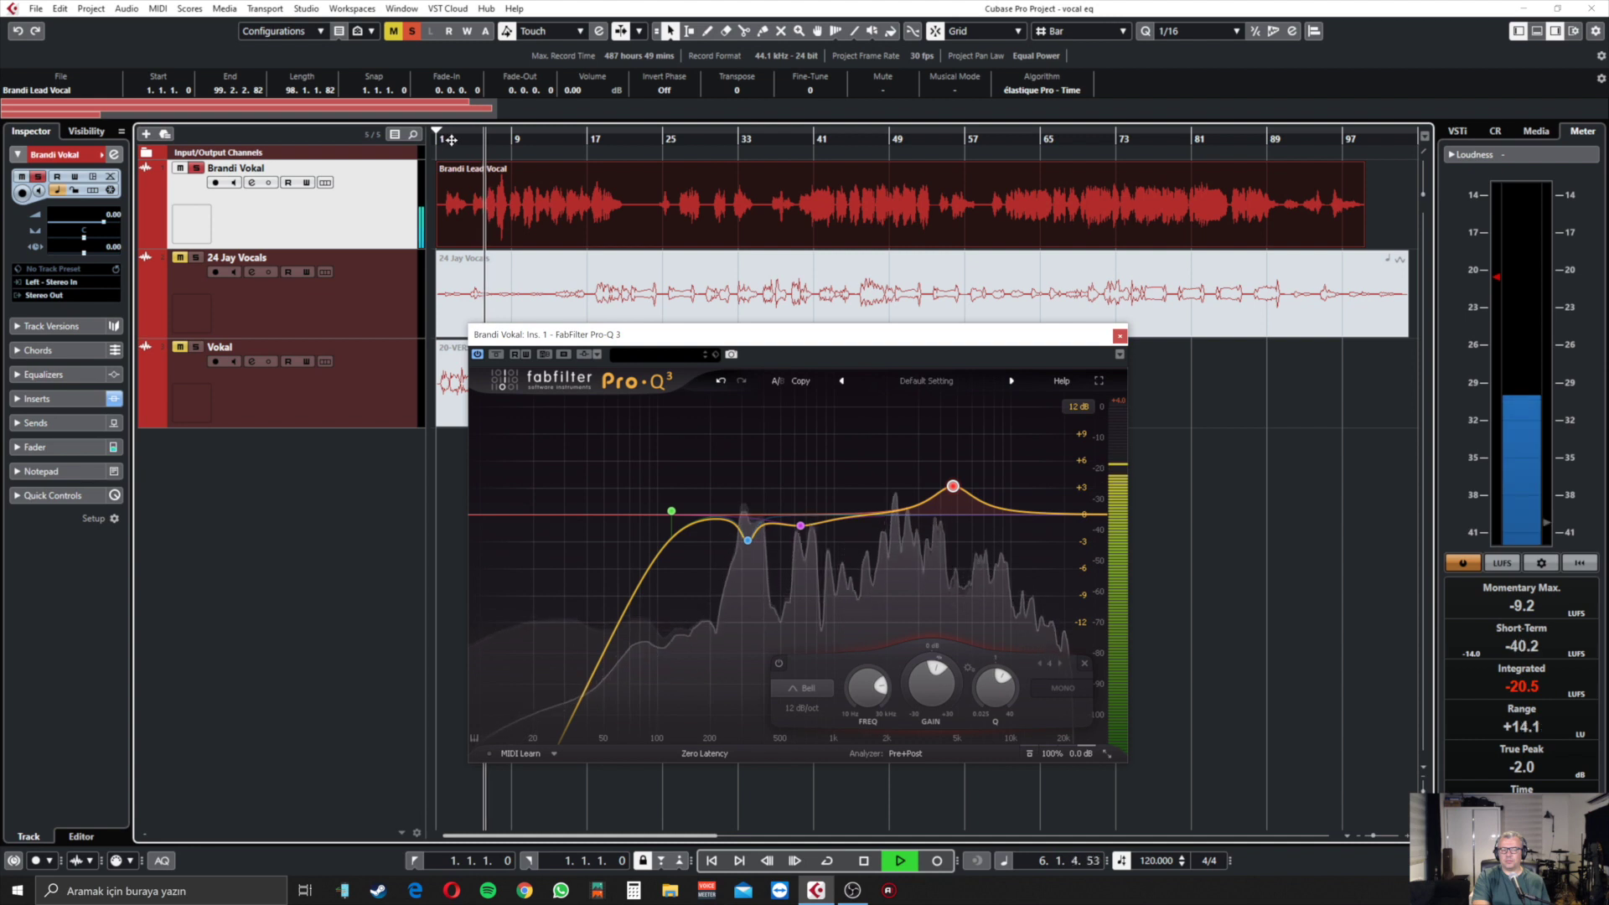
{"action": "mouse_move", "coordinate": [953, 487]}
{"action": "mouse_move", "coordinate": [953, 487]}
{"action": "left_mouse_down"}
{"action": "mouse_move", "coordinate": [957, 466]}
{"action": "mouse_move", "coordinate": [967, 478]}
{"action": "left_mouse_up"}
{"action": "key", "text": "space"}
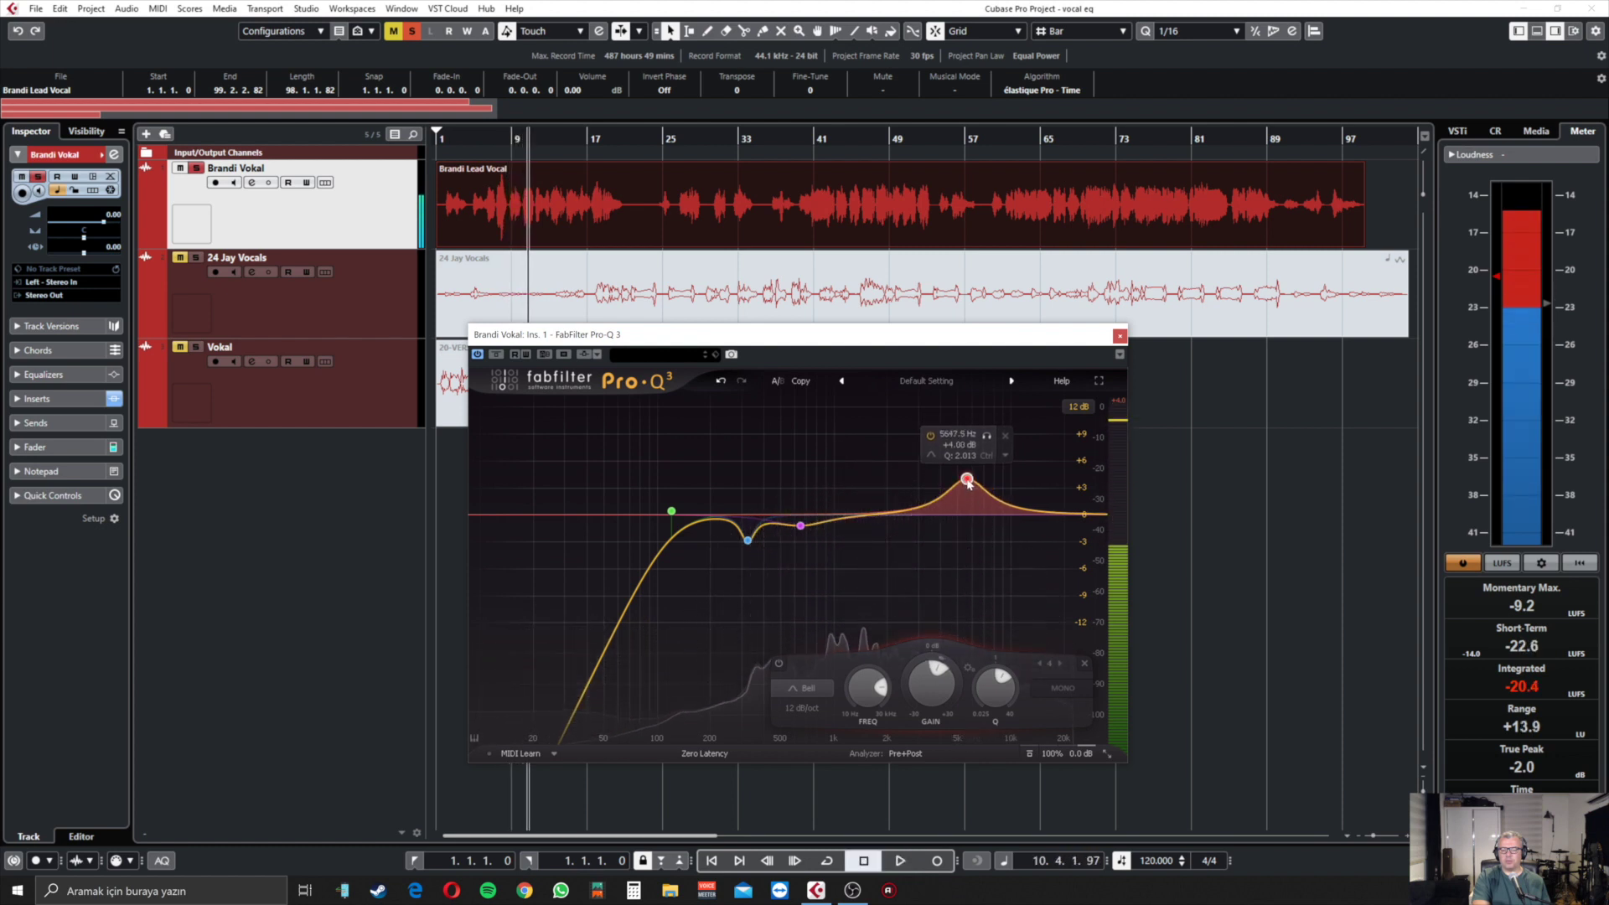
{"action": "left_click_drag", "start_coordinate": [967, 482], "coordinate": [969, 478]}
{"action": "key", "text": "space"}
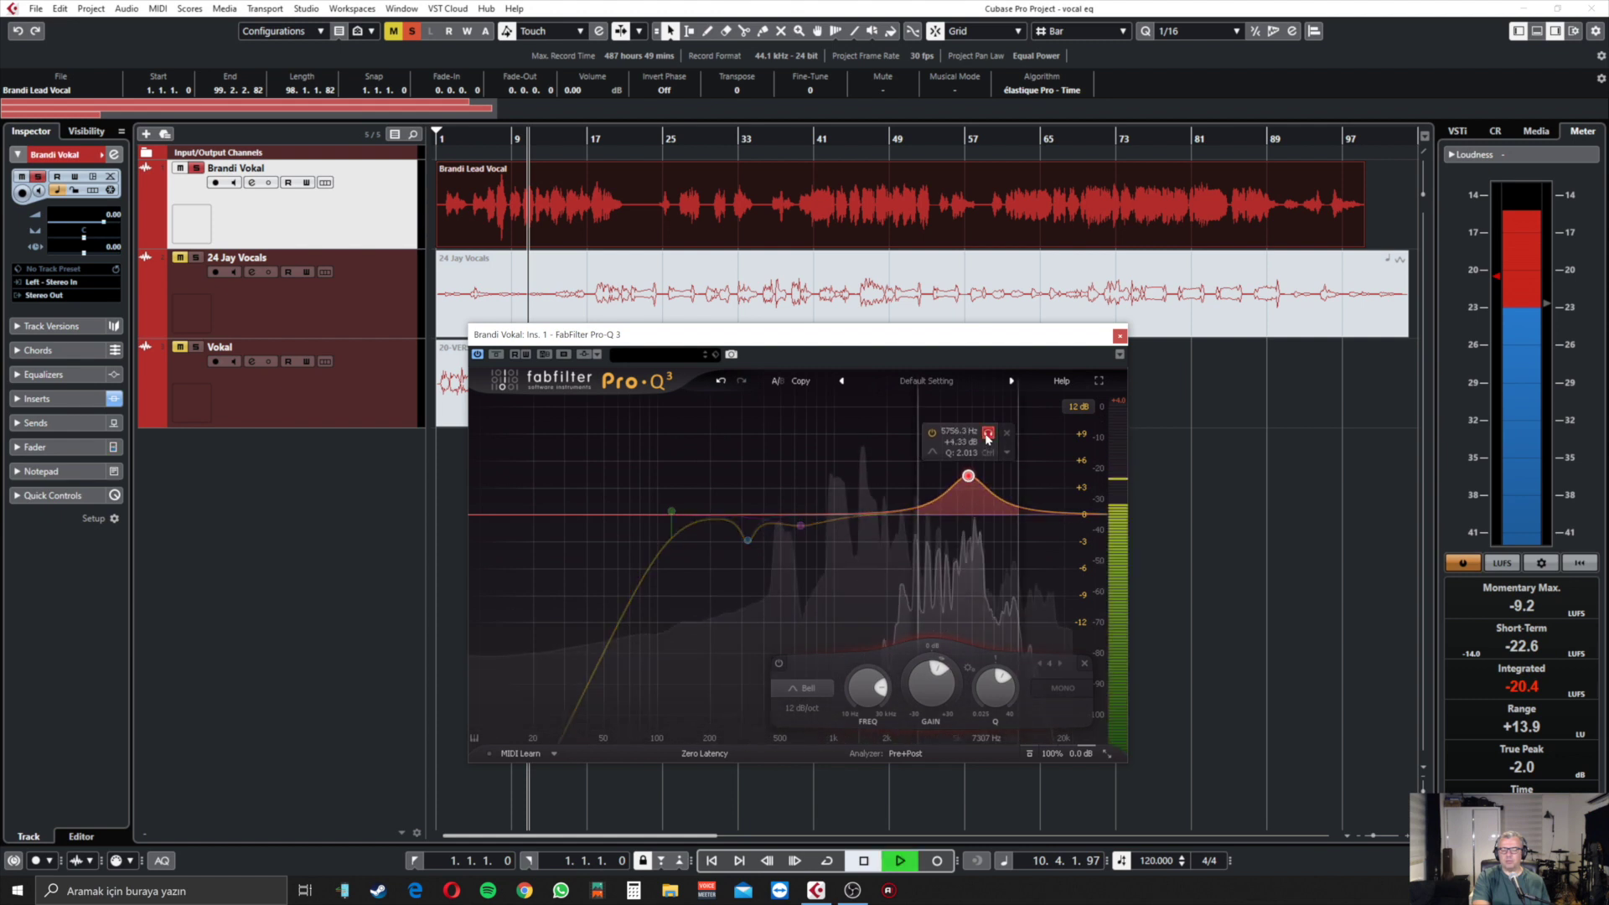
{"action": "left_click_drag", "start_coordinate": [988, 438], "coordinate": [980, 442]}
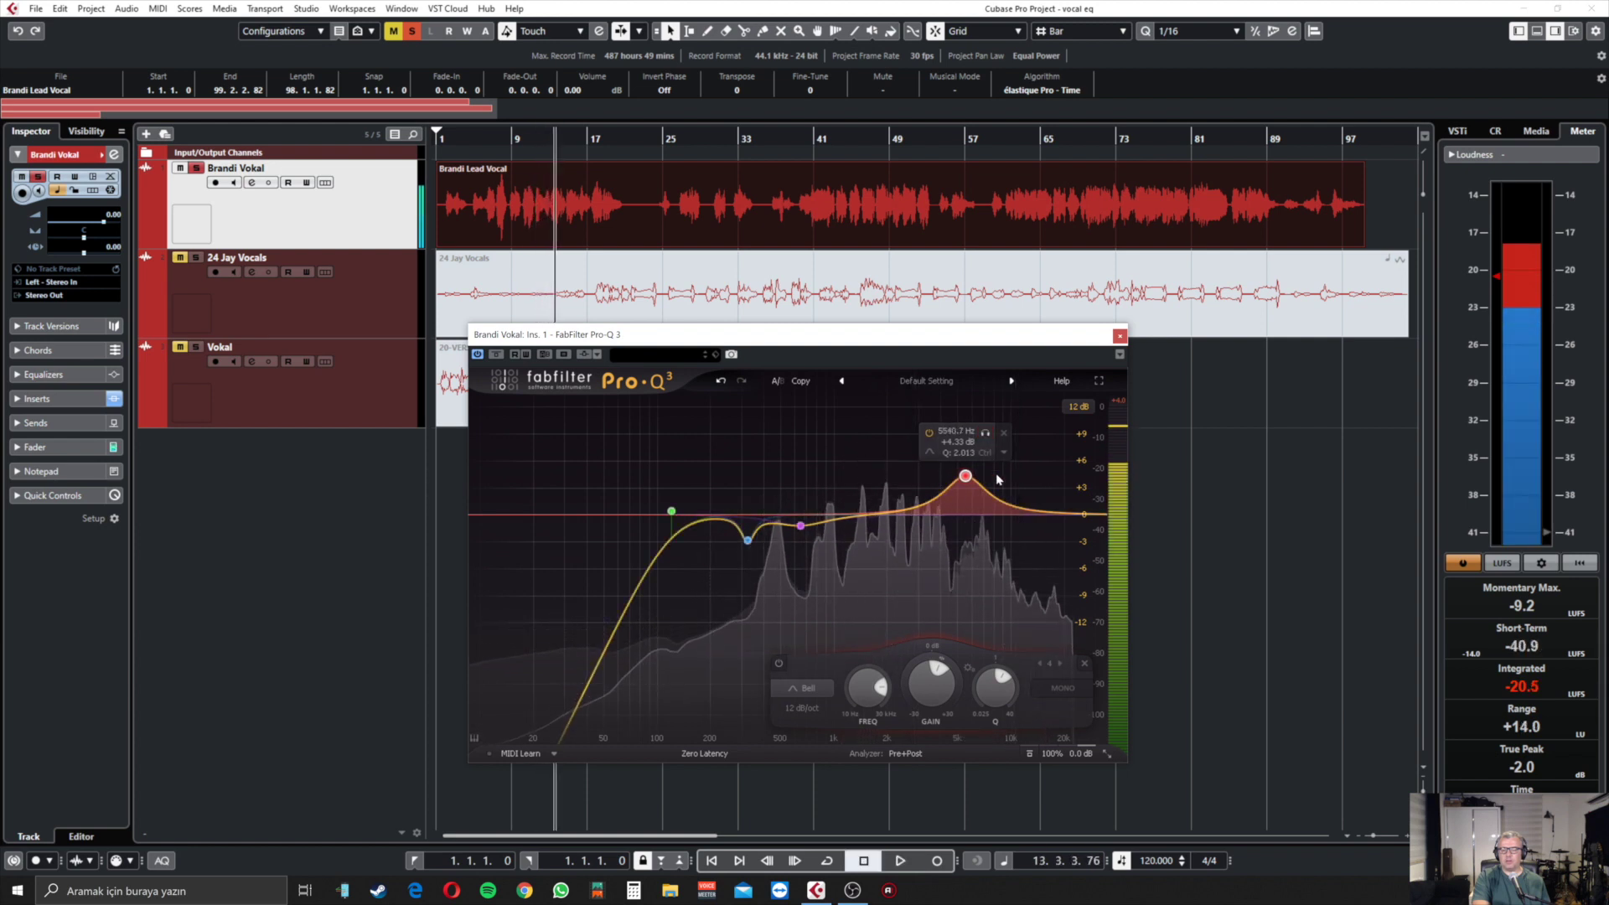
{"action": "key", "text": "space"}
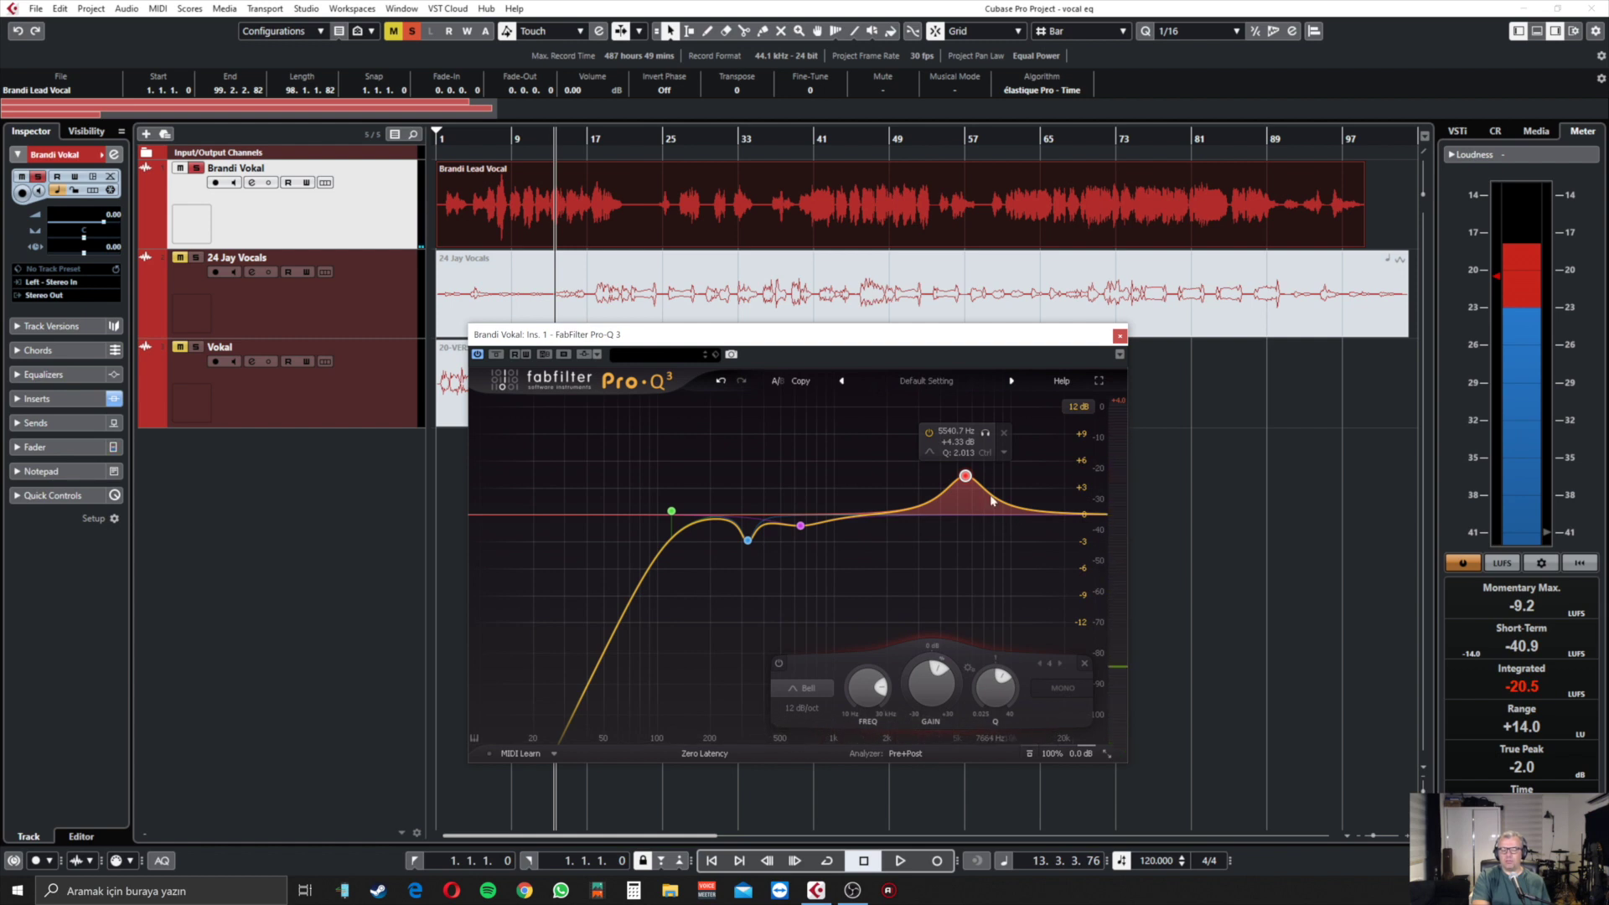
- Reduce the high bell's boost to about 1.55 dB at about 5.8 kHz and listen to the vocal
{"action": "key", "text": "space"}
{"action": "left_click_drag", "start_coordinate": [970, 481], "coordinate": [974, 508]}
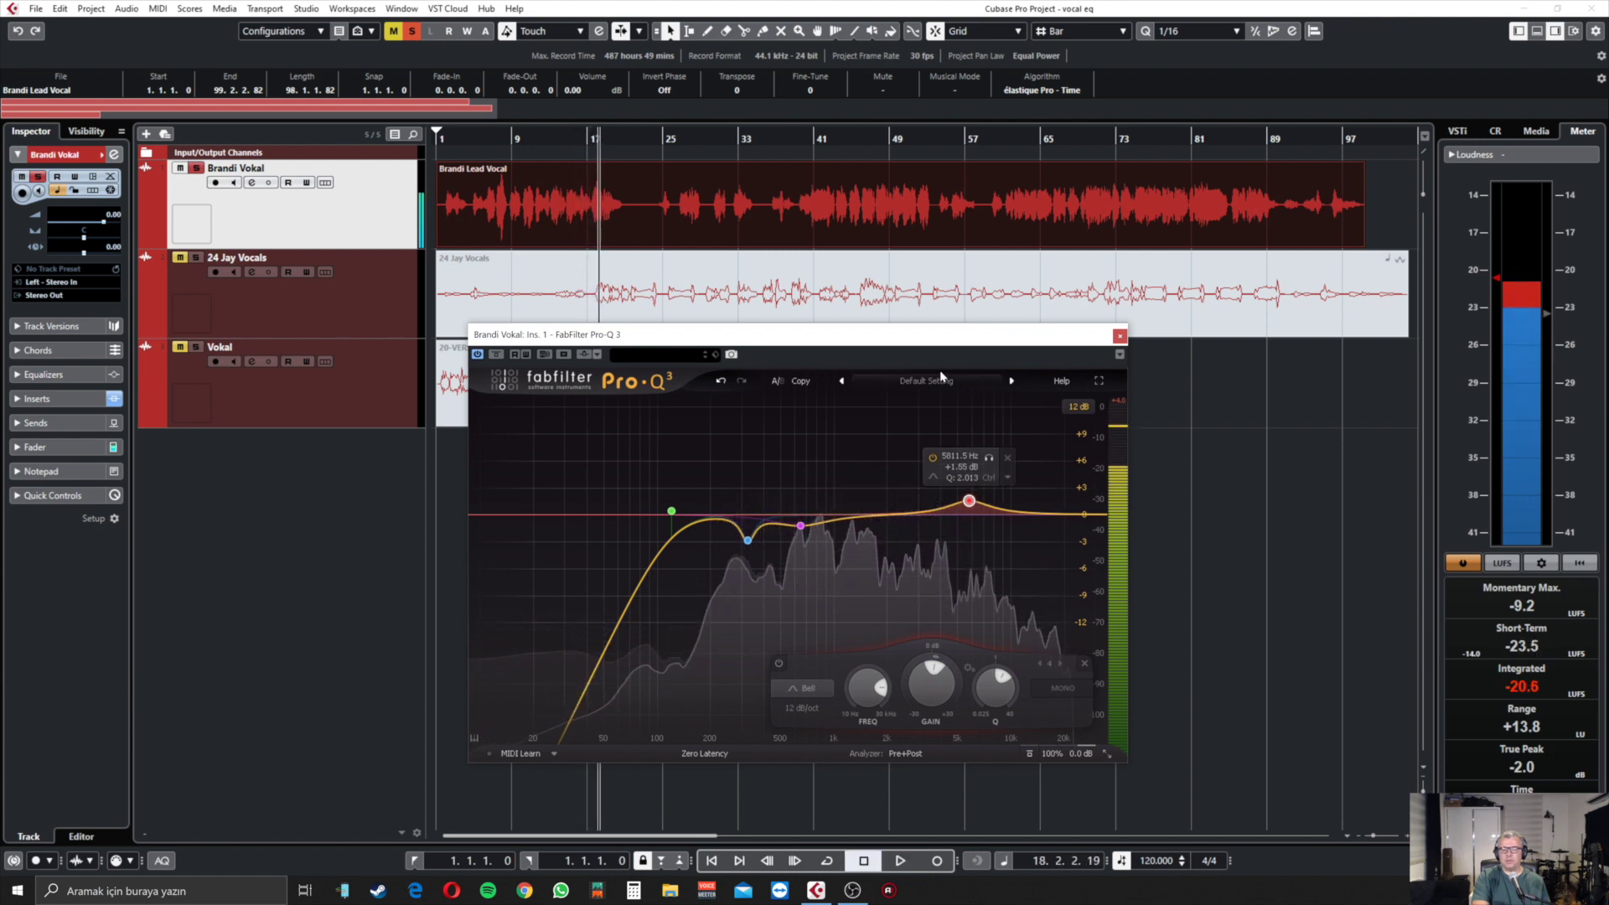
{"action": "key", "text": "space"}
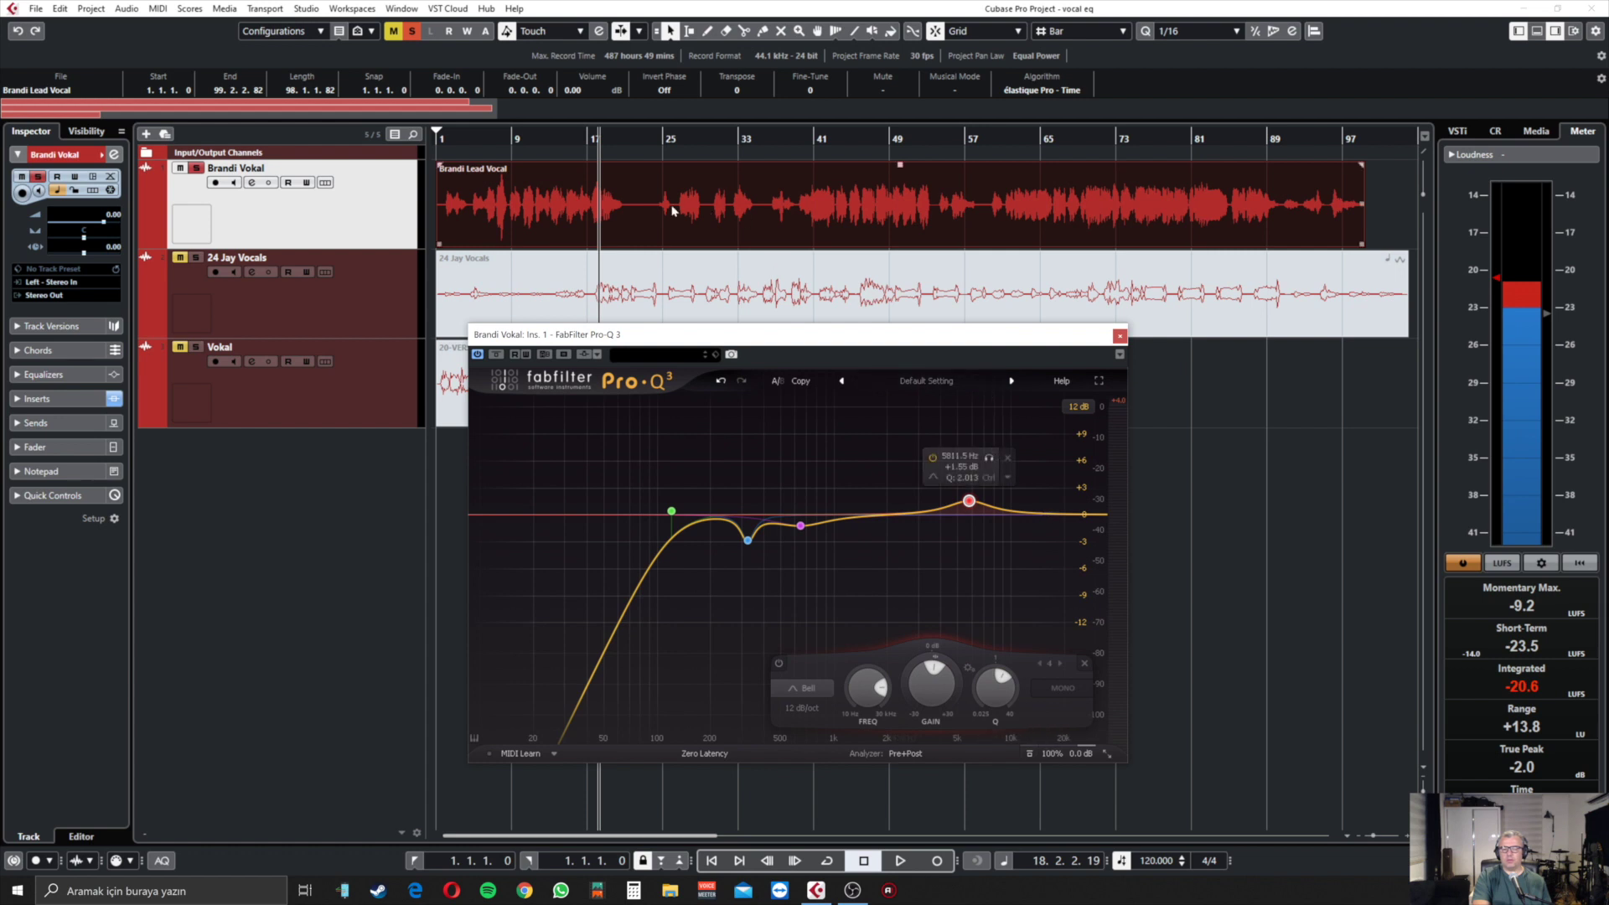
- Try a high shelf band above 10 kHz on the lead vocal, playing from bar 7, and remove it
{"action": "left_click", "coordinate": [492, 138]}
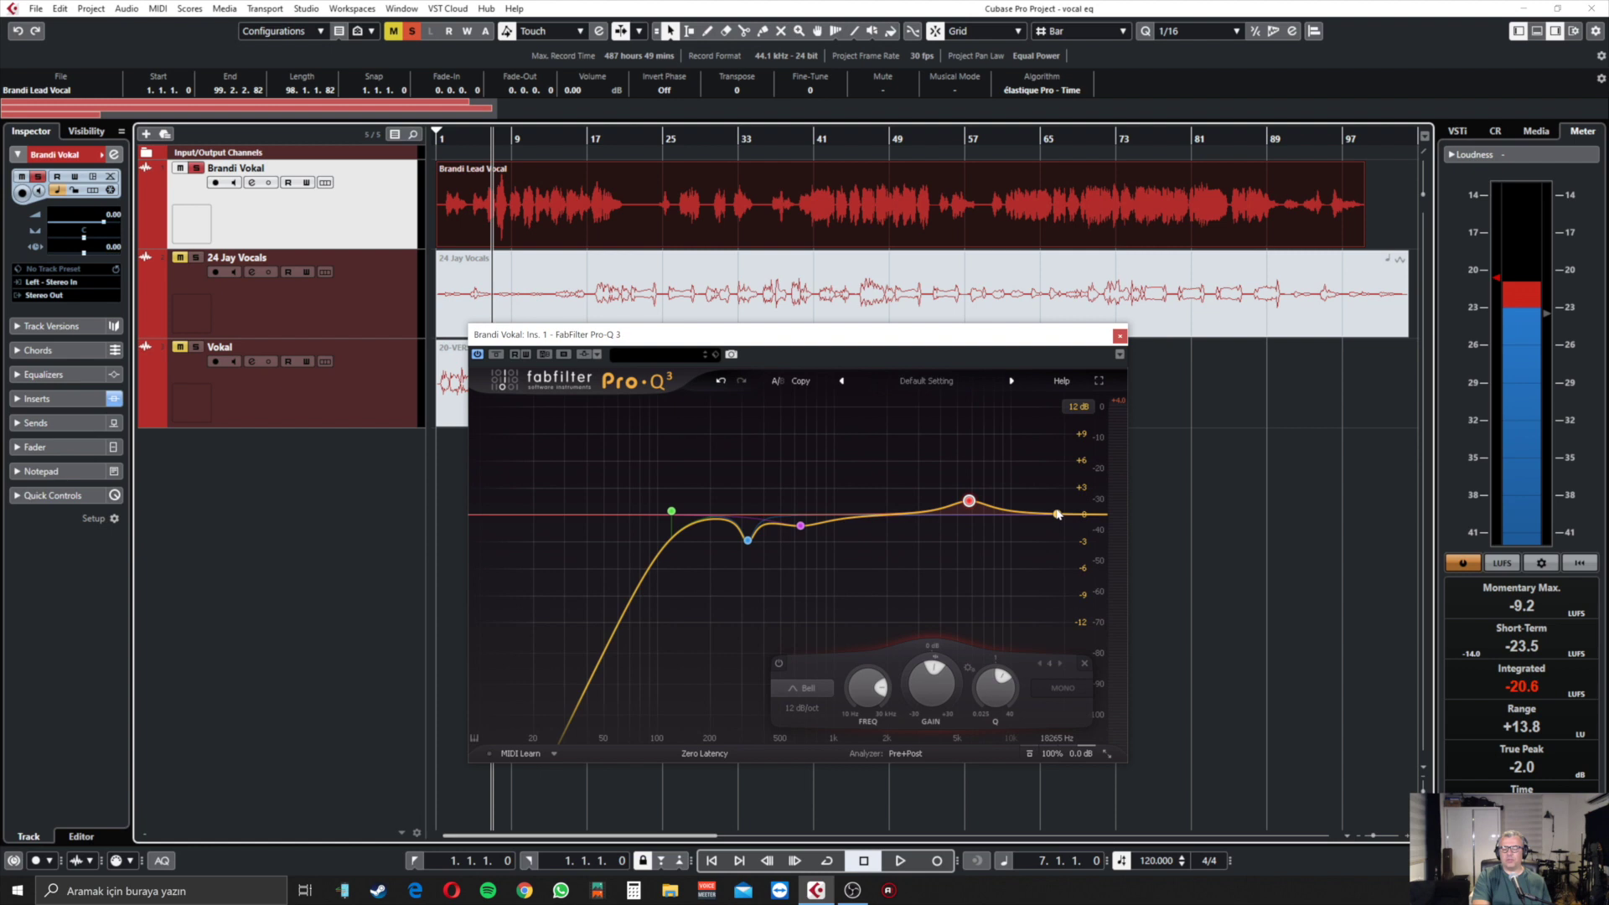
{"action": "mouse_move", "coordinate": [1057, 514]}
{"action": "left_mouse_down"}
{"action": "mouse_move", "coordinate": [1014, 347]}
{"action": "mouse_move", "coordinate": [1040, 513]}
{"action": "left_mouse_up"}
{"action": "key", "text": "space"}
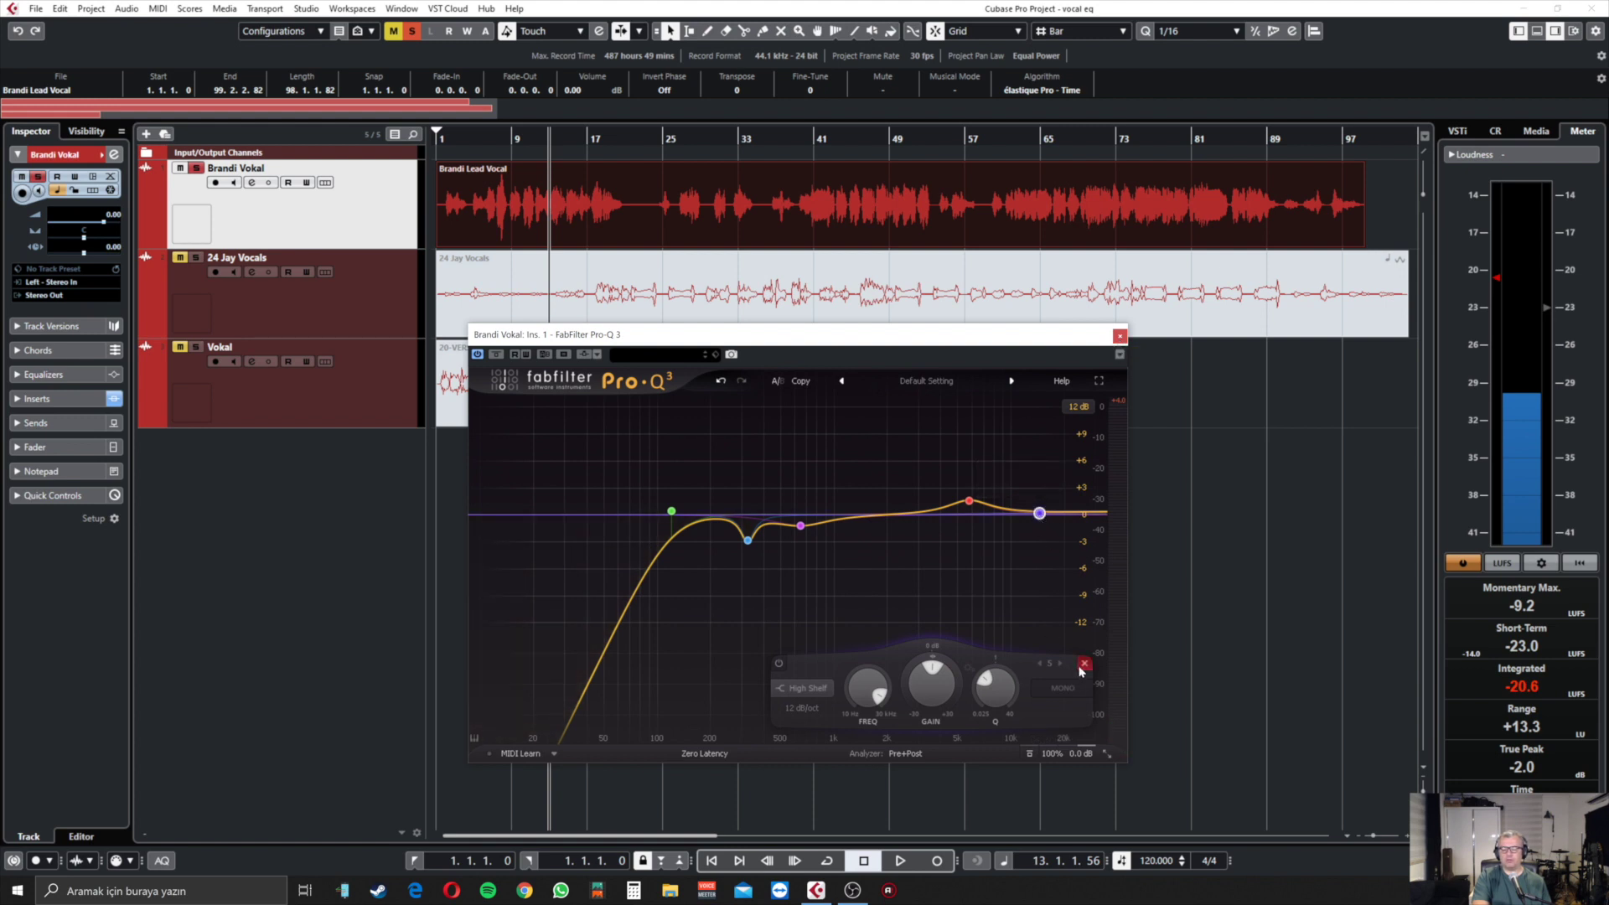
- Insert UAD Pultec-Pro Legacy after Pro-Q 3 on the lead vocal channel, leaving only the Pultec editor open
{"action": "left_click", "coordinate": [1120, 335]}
{"action": "left_click", "coordinate": [251, 183]}
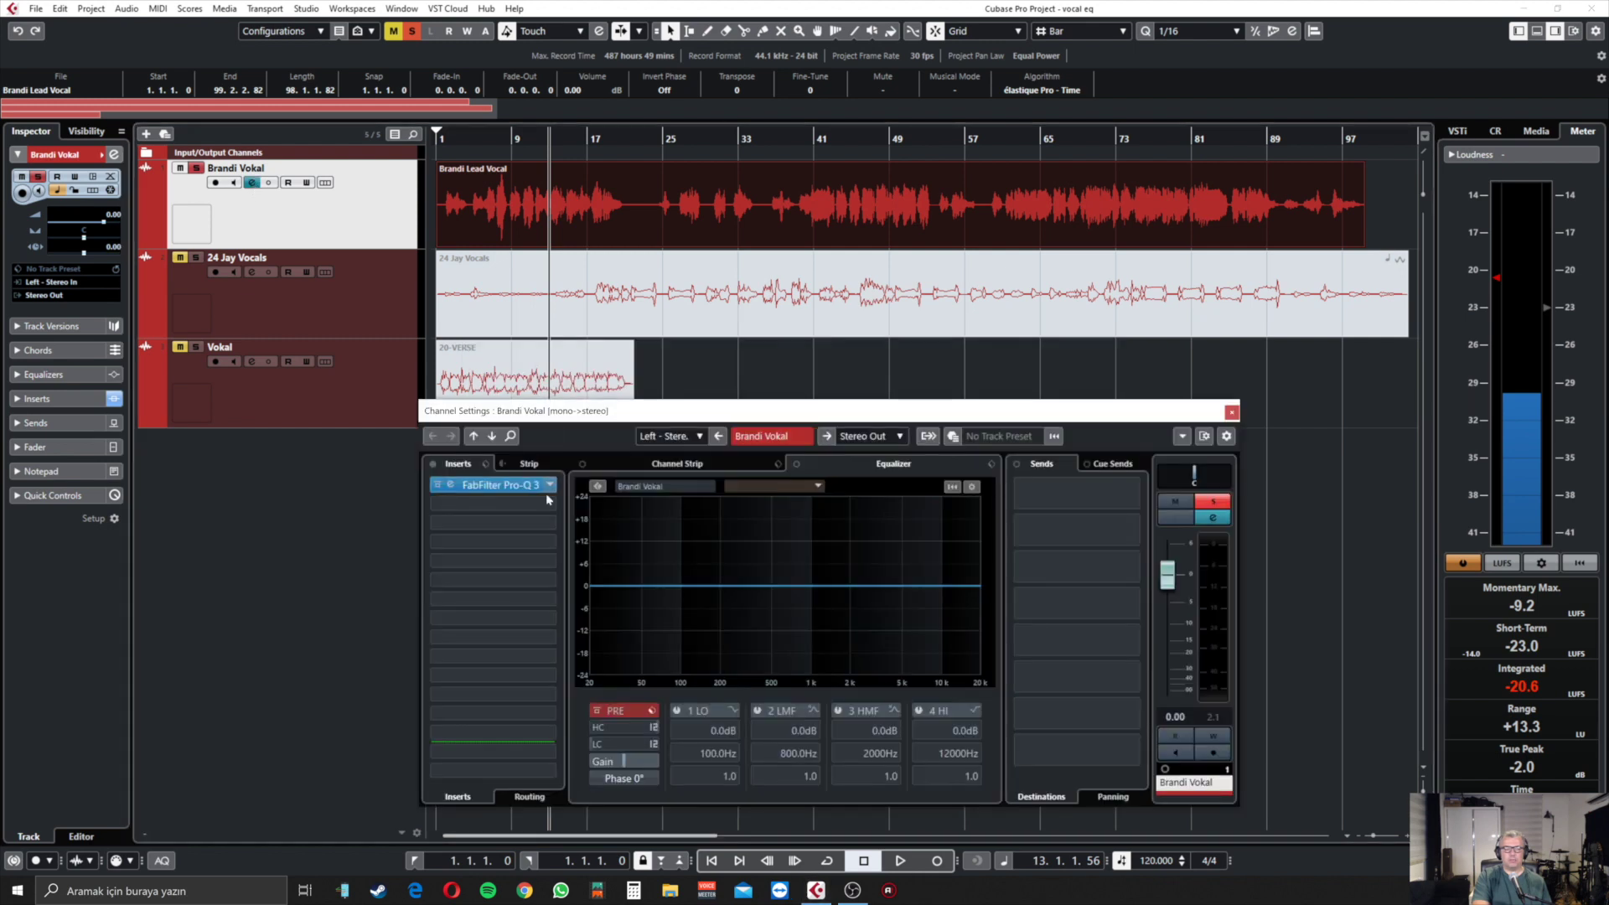
{"action": "left_click", "coordinate": [535, 507]}
{"action": "type", "text": "pulte"}
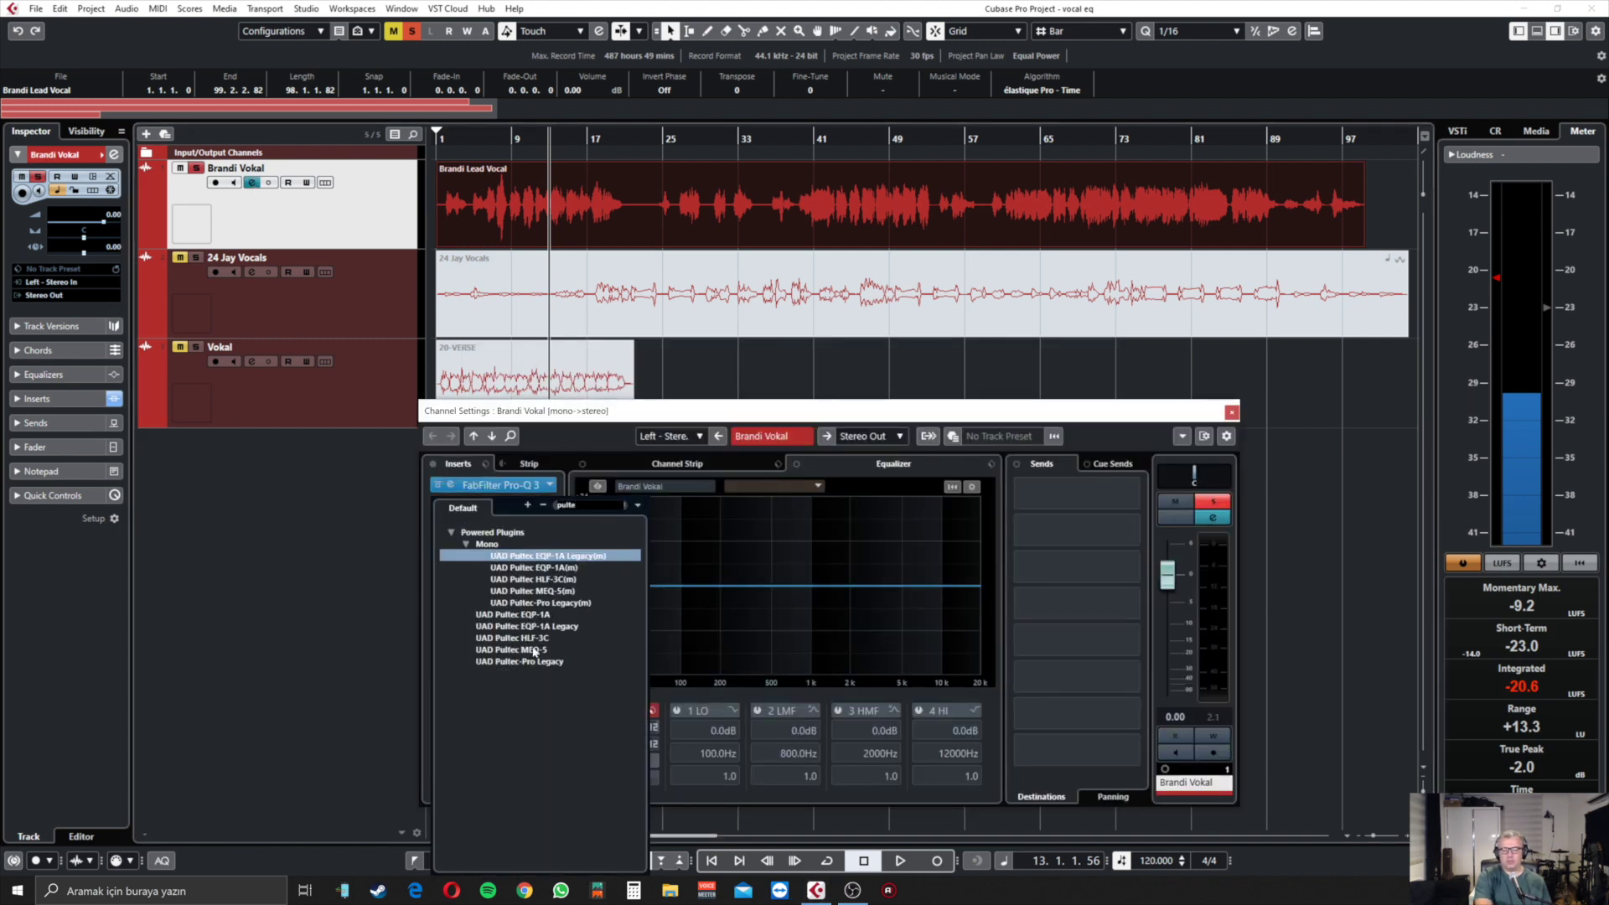
{"action": "left_click", "coordinate": [522, 662]}
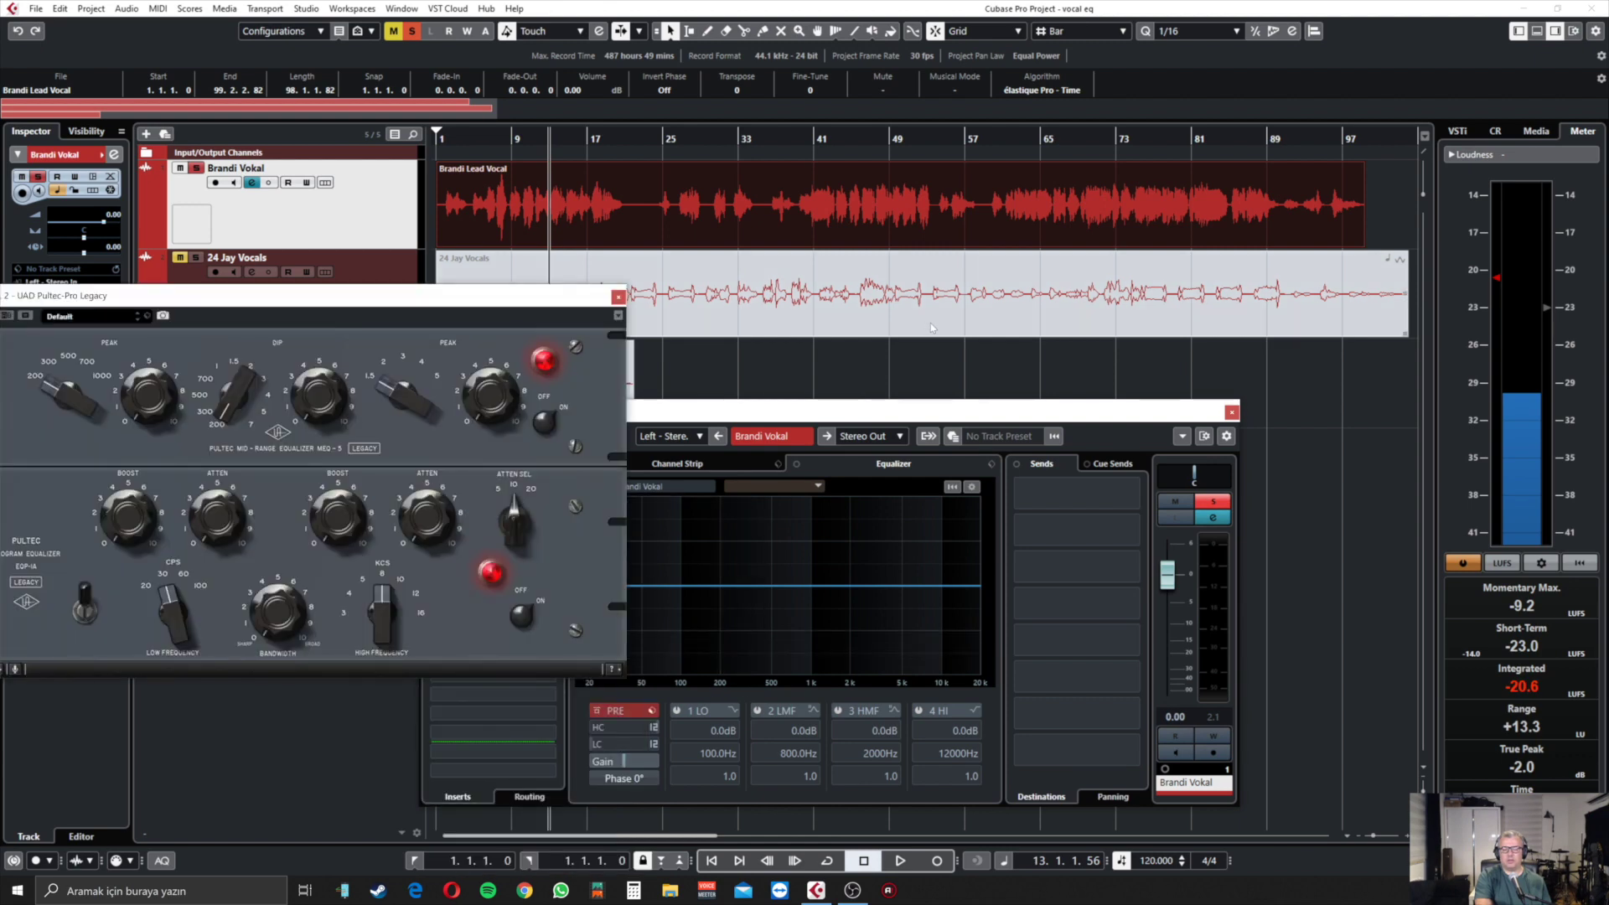
{"action": "left_click_drag", "start_coordinate": [463, 297], "coordinate": [1205, 130]}
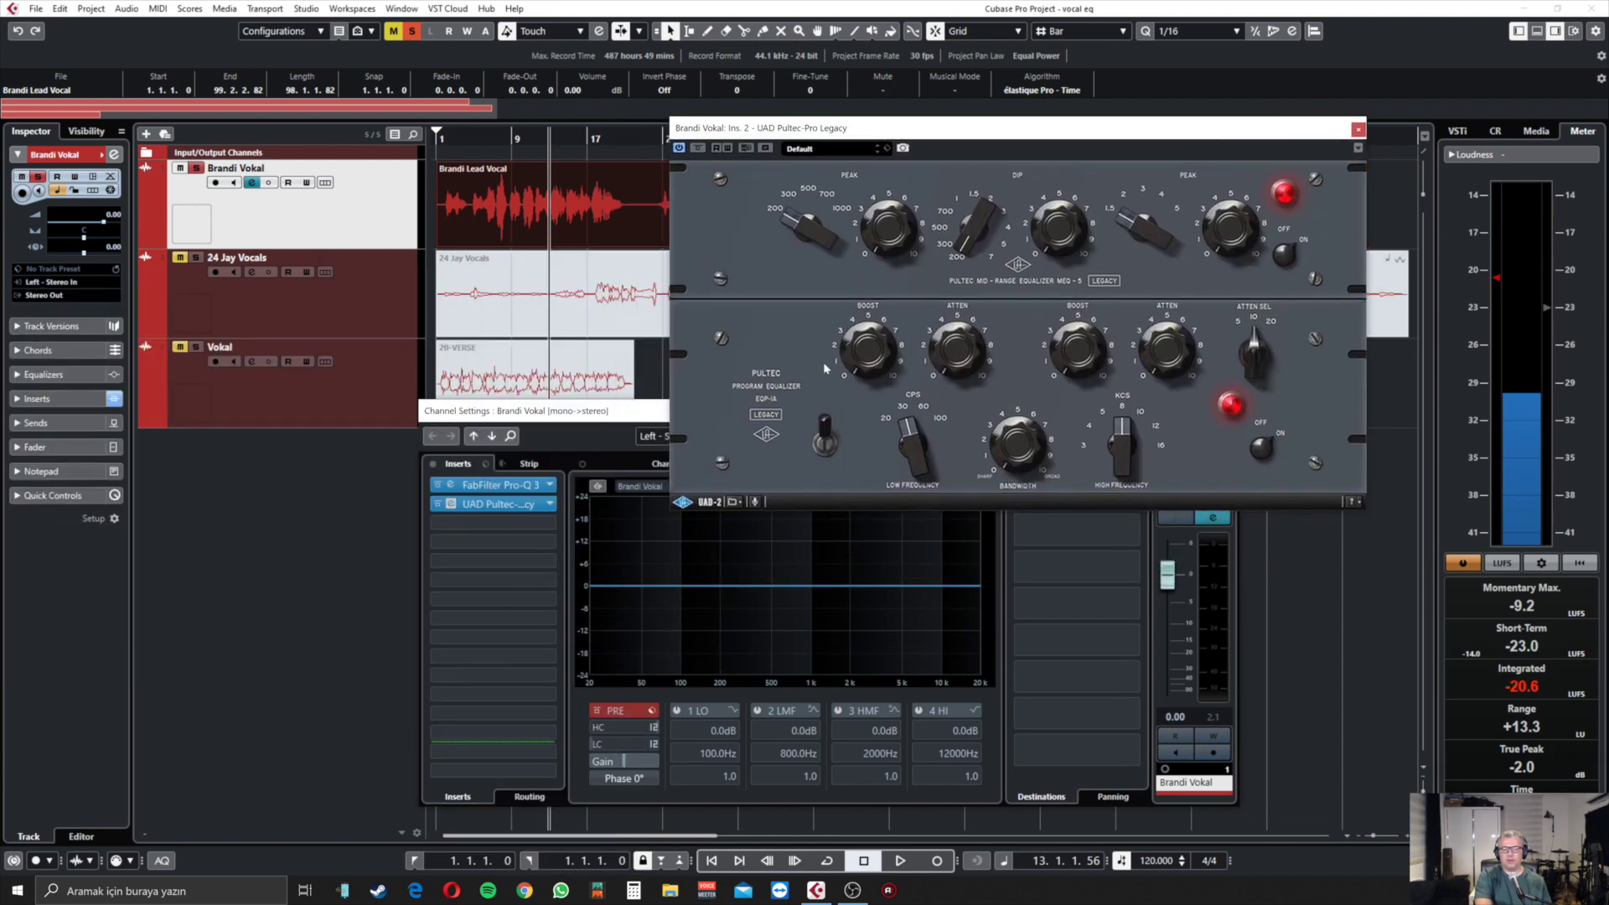
{"action": "left_click", "coordinate": [655, 402]}
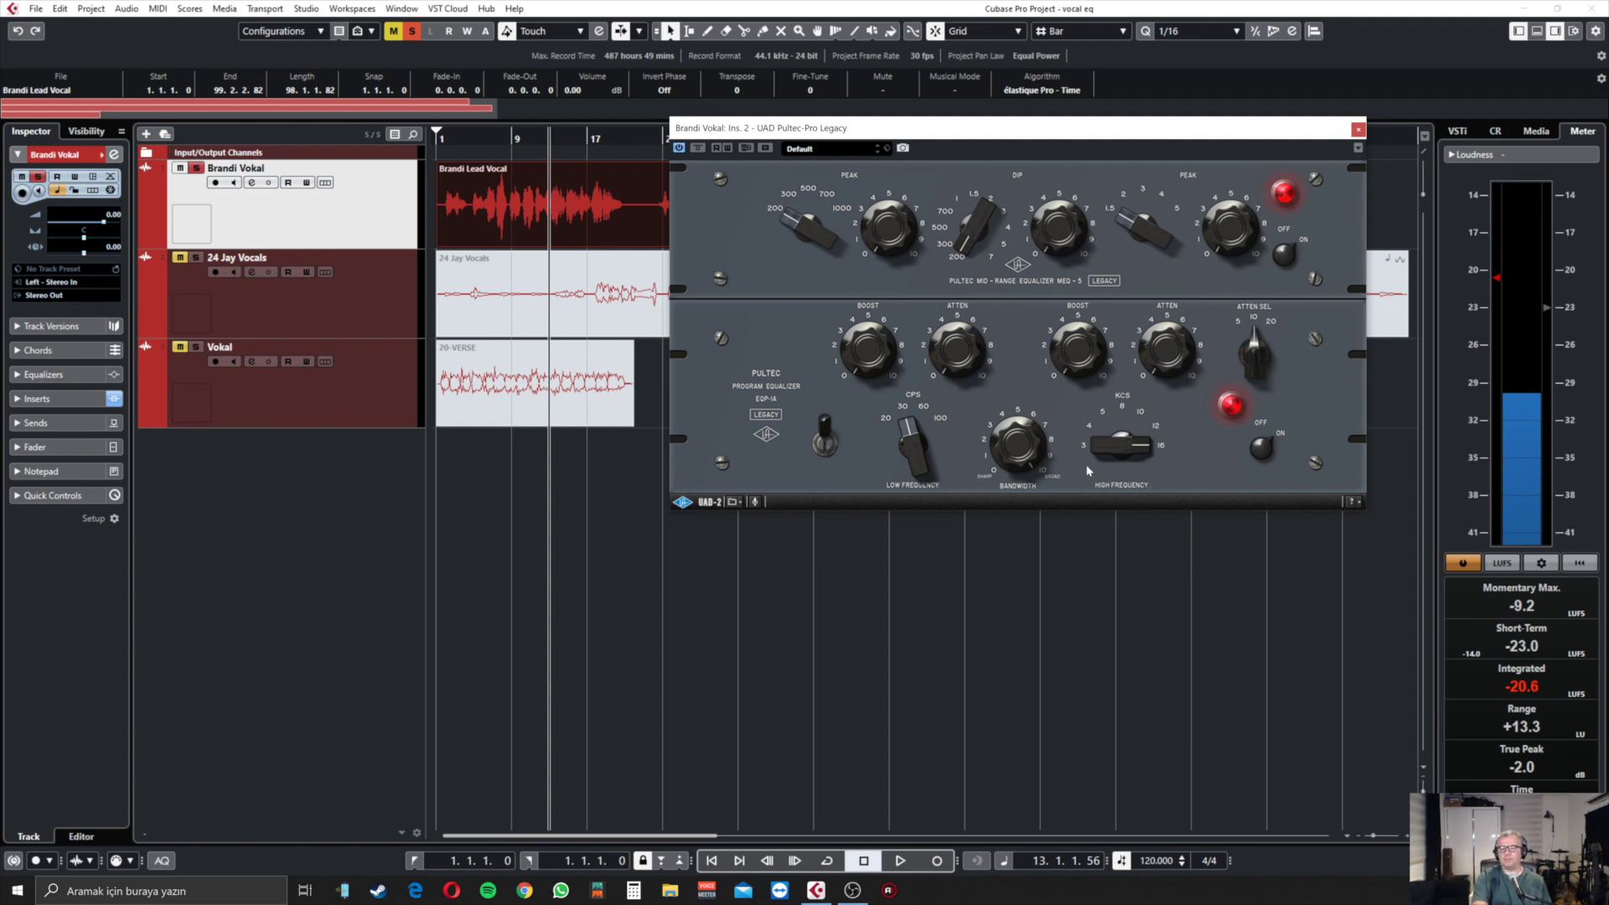
- Set the Pultec's high frequency to 12 and adjust its high boost while playing the lead vocal from about bar 6
{"action": "left_click", "coordinate": [485, 139]}
{"action": "key", "text": "space"}
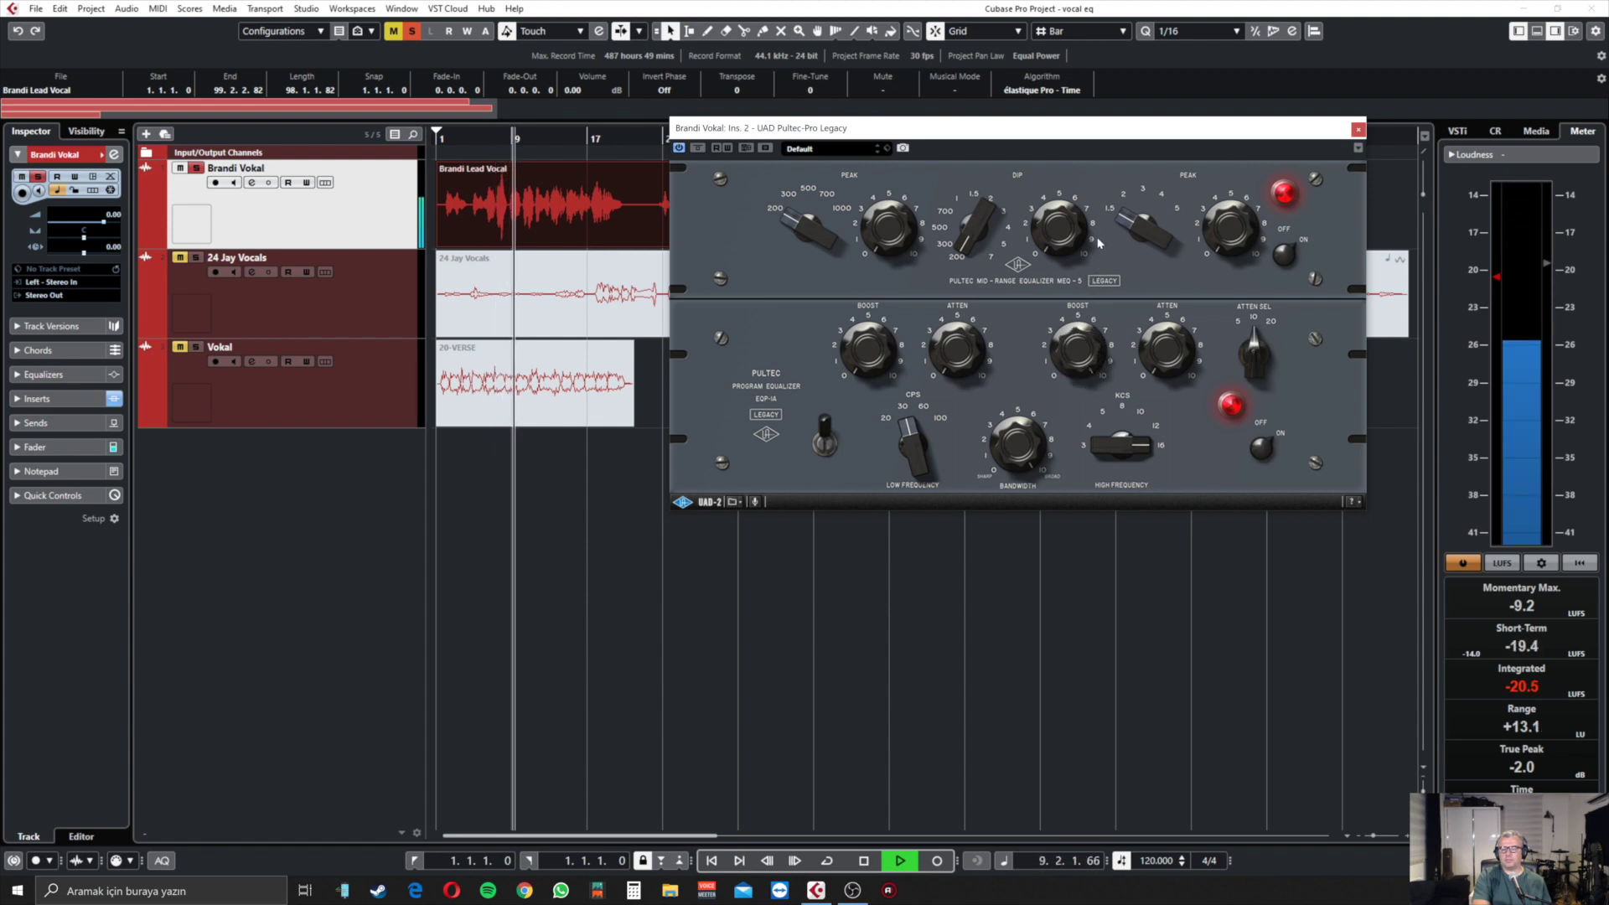
{"action": "key", "text": "space"}
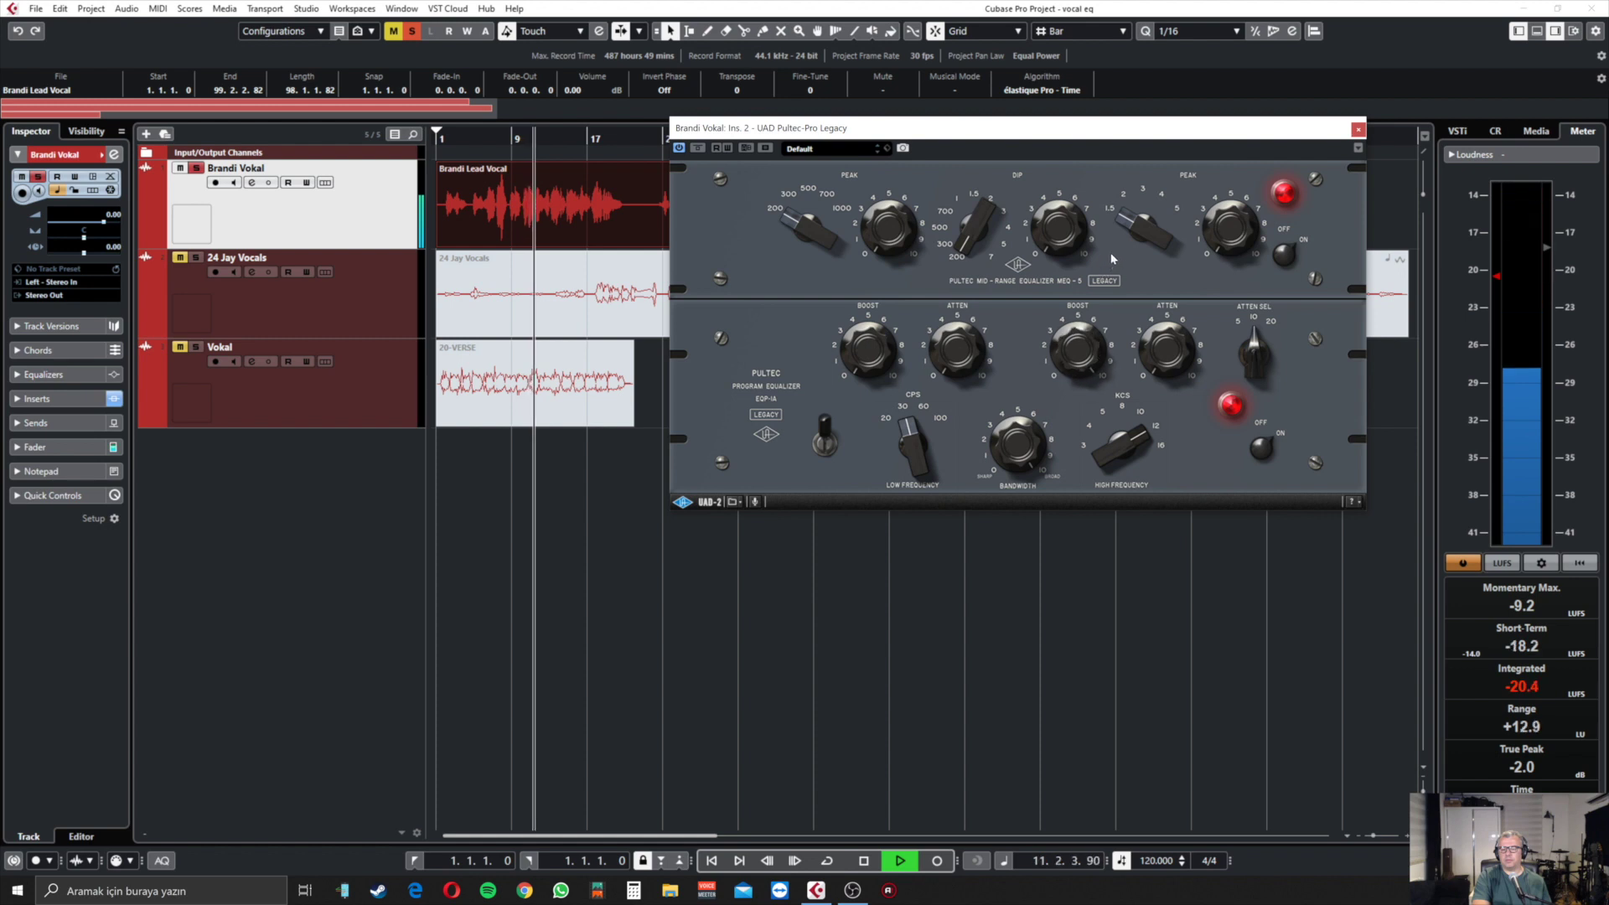
{"action": "key", "text": "space"}
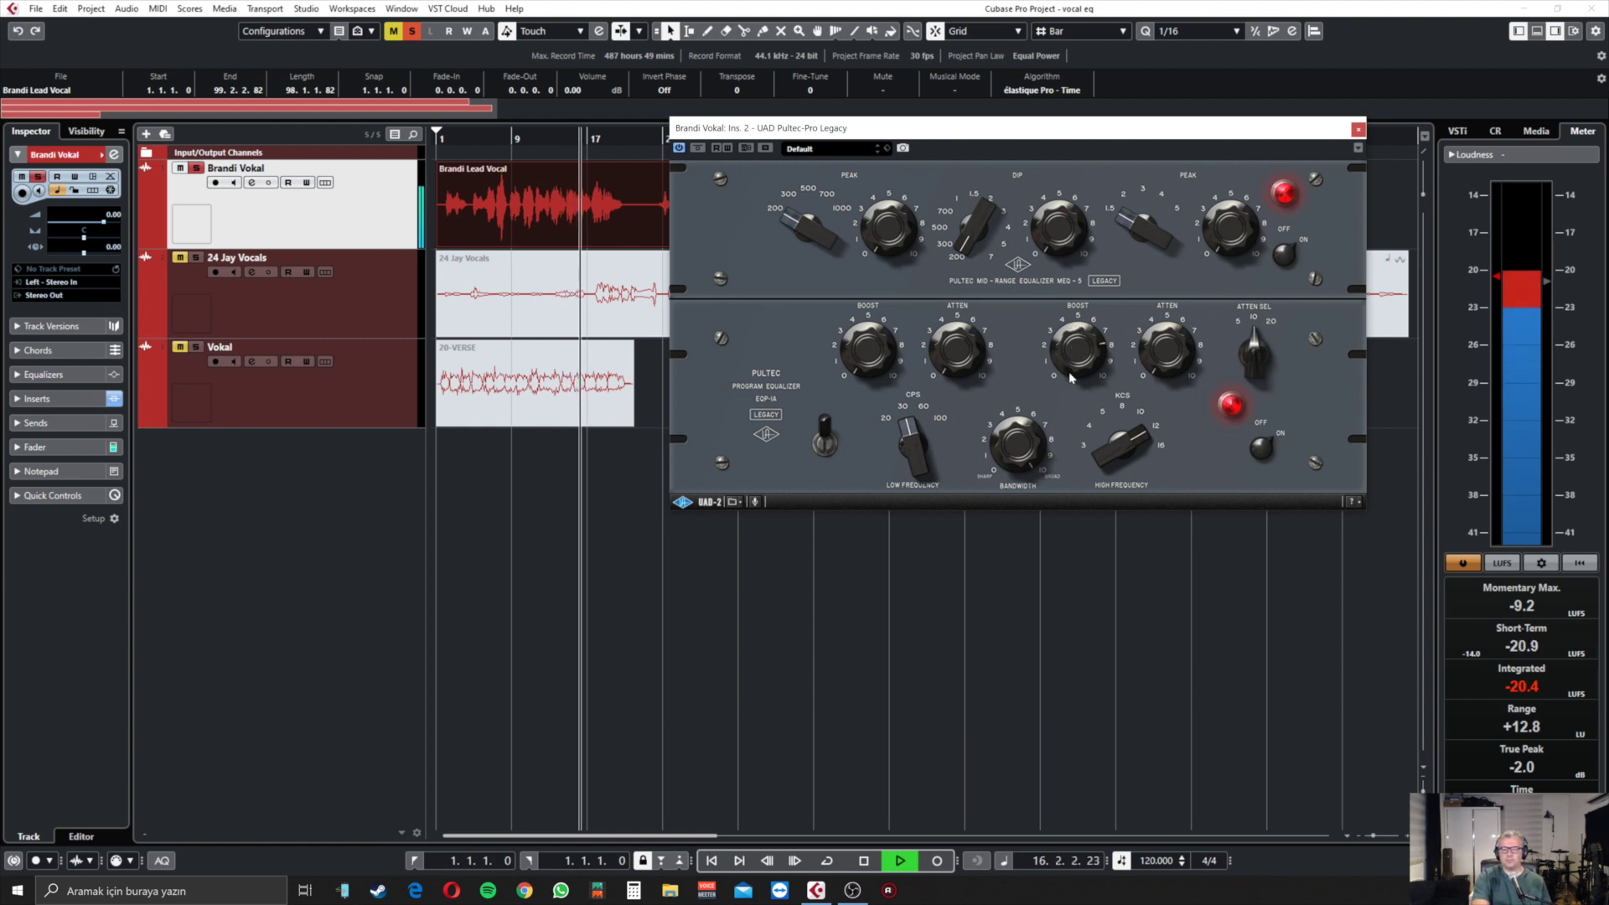
{"action": "key", "text": "space"}
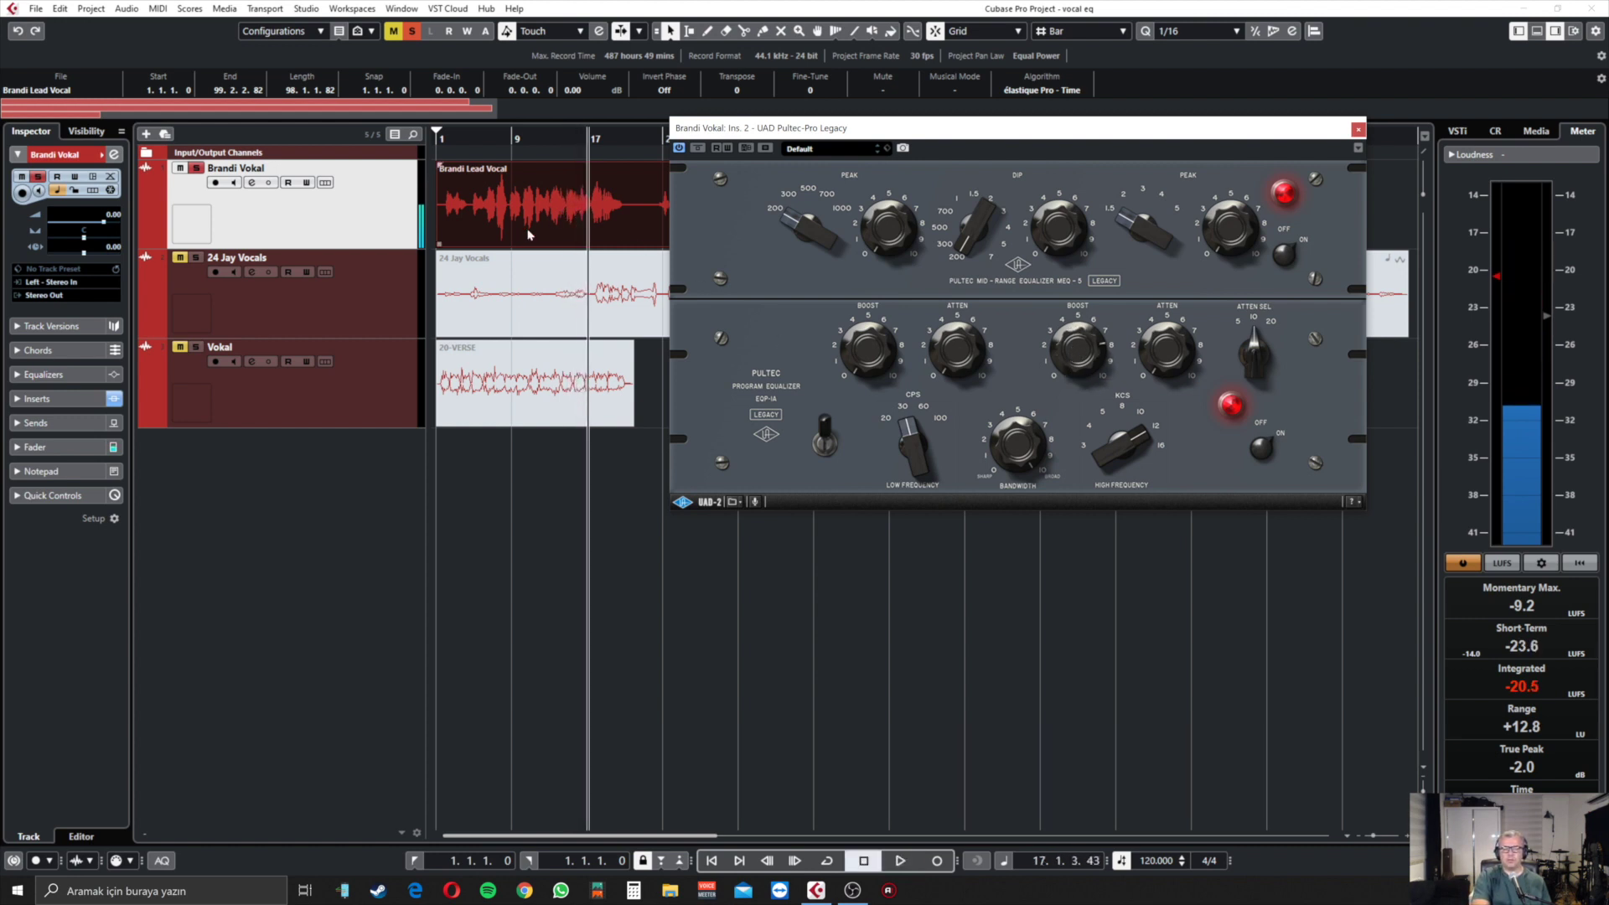
- Compare the lead vocal with all its inserts bypassed and re-enabled, playing from bar 2
{"action": "left_click", "coordinate": [1358, 130]}
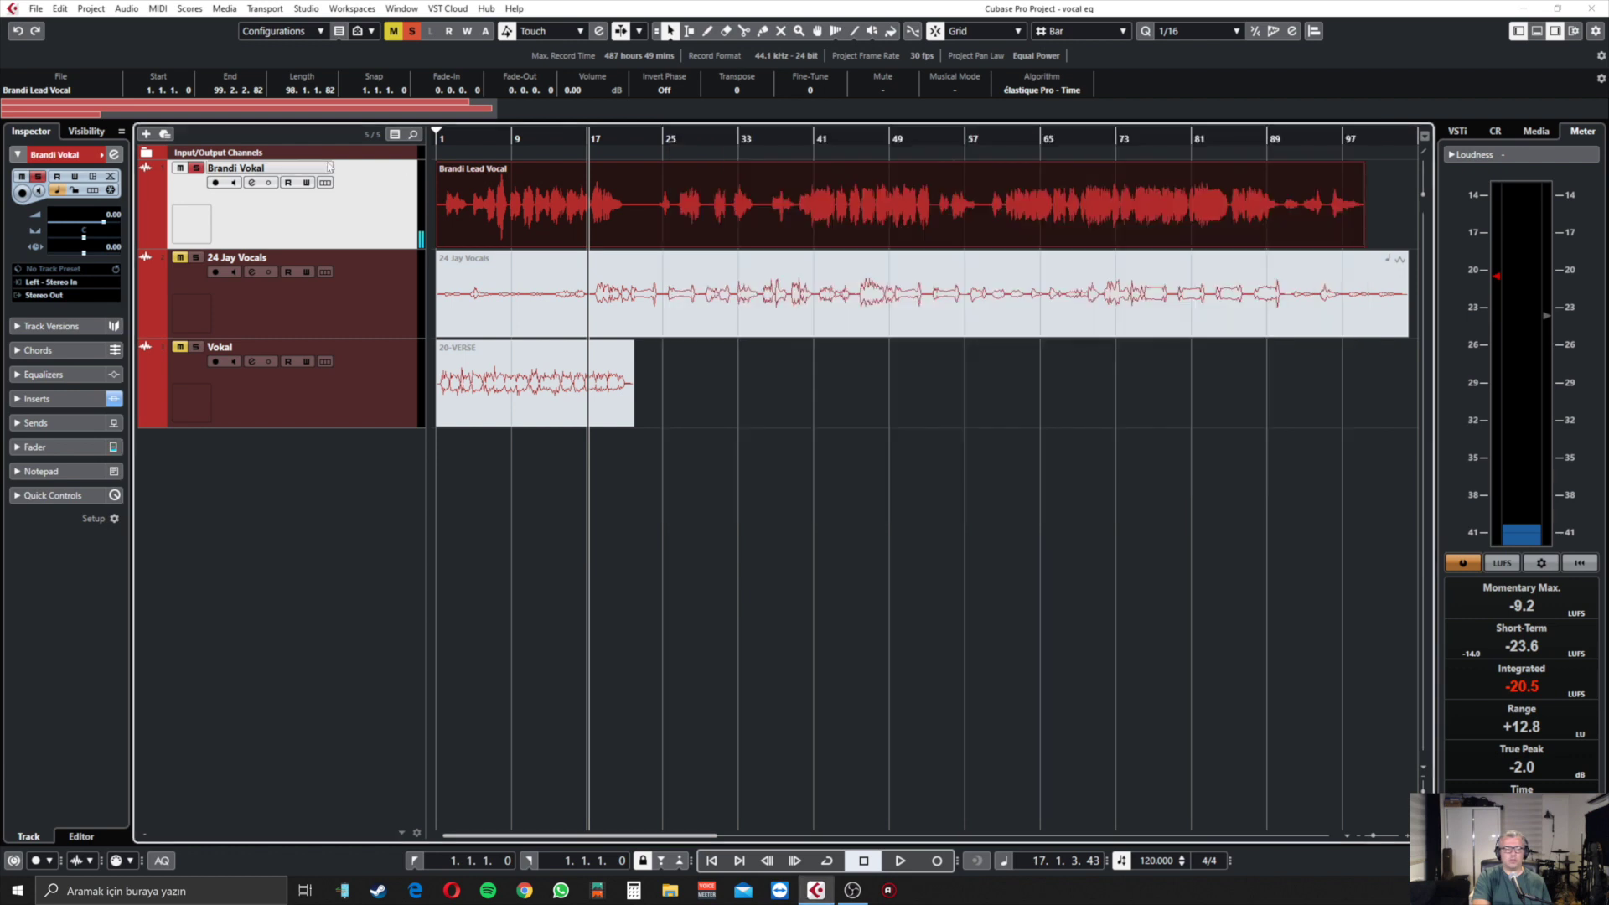
{"action": "left_click", "coordinate": [449, 141]}
{"action": "left_click", "coordinate": [250, 183]}
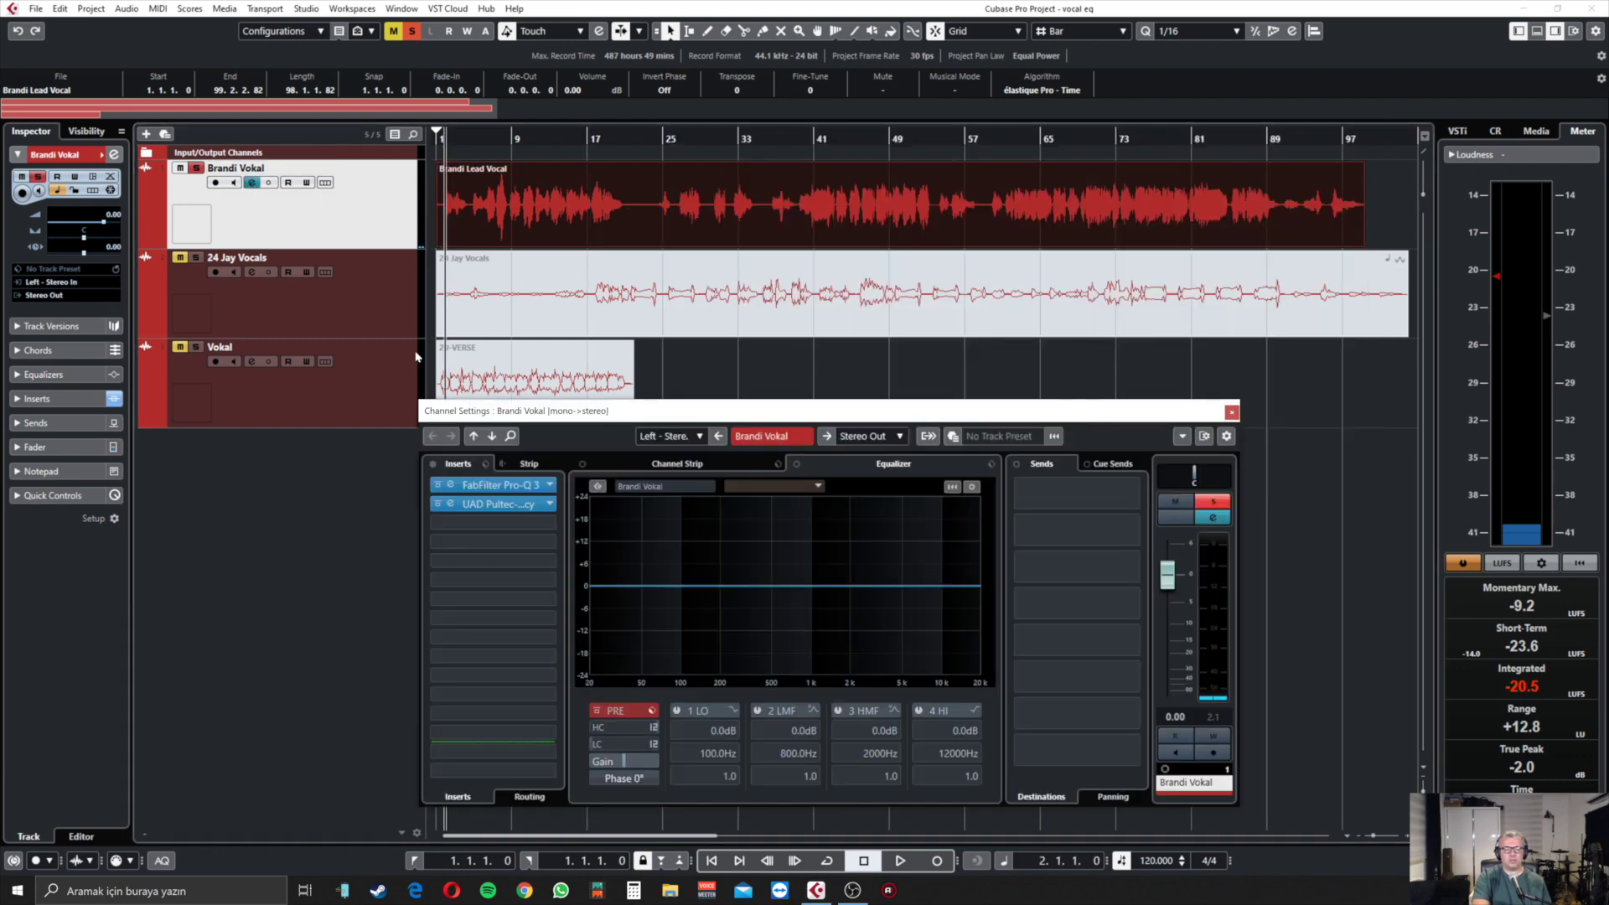
{"action": "key", "text": "space"}
{"action": "left_click", "coordinate": [433, 463]}
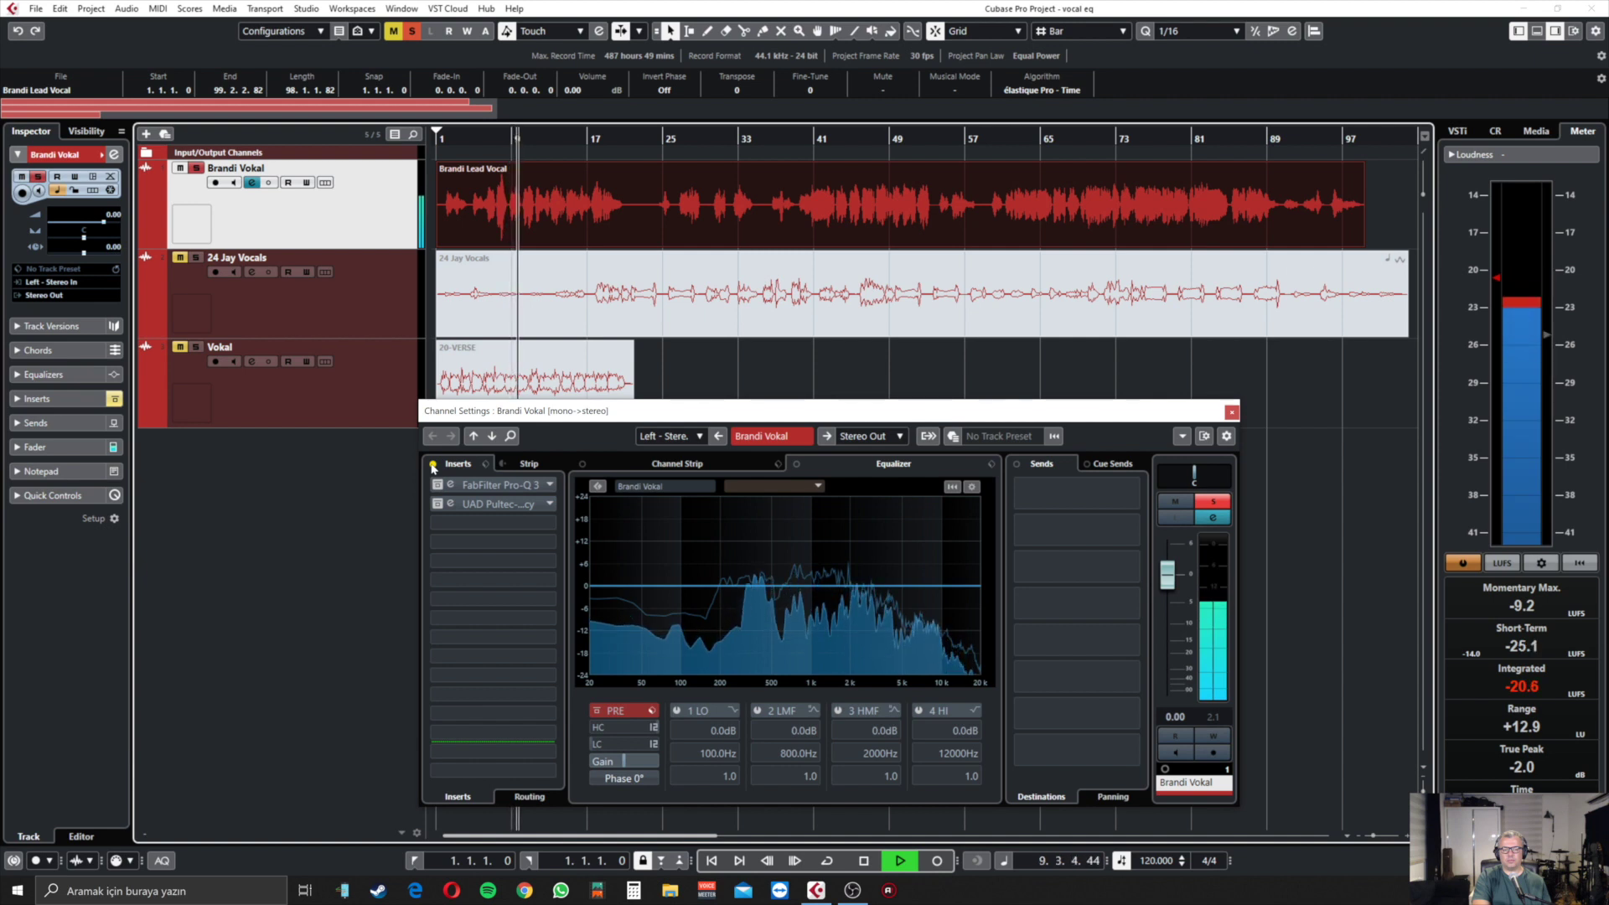
{"action": "left_click", "coordinate": [433, 465]}
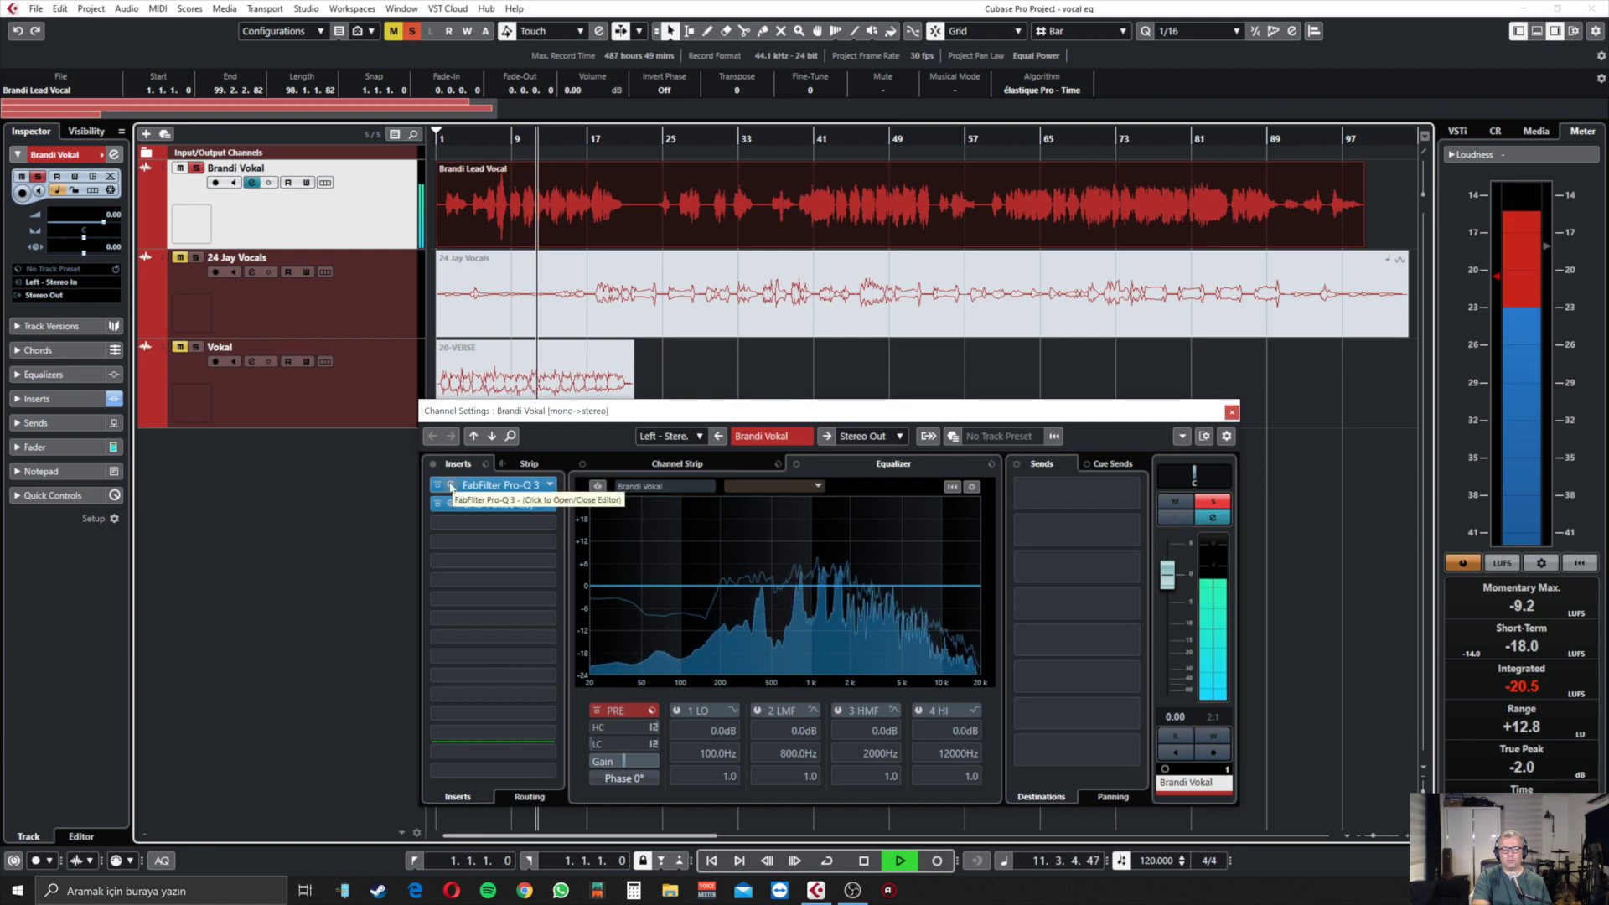
- Review the Pro-Q 3 and Pultec settings during playback, then stop and close the plug-in and channel windows
{"action": "left_click", "coordinate": [451, 485]}
{"action": "left_click", "coordinate": [451, 505]}
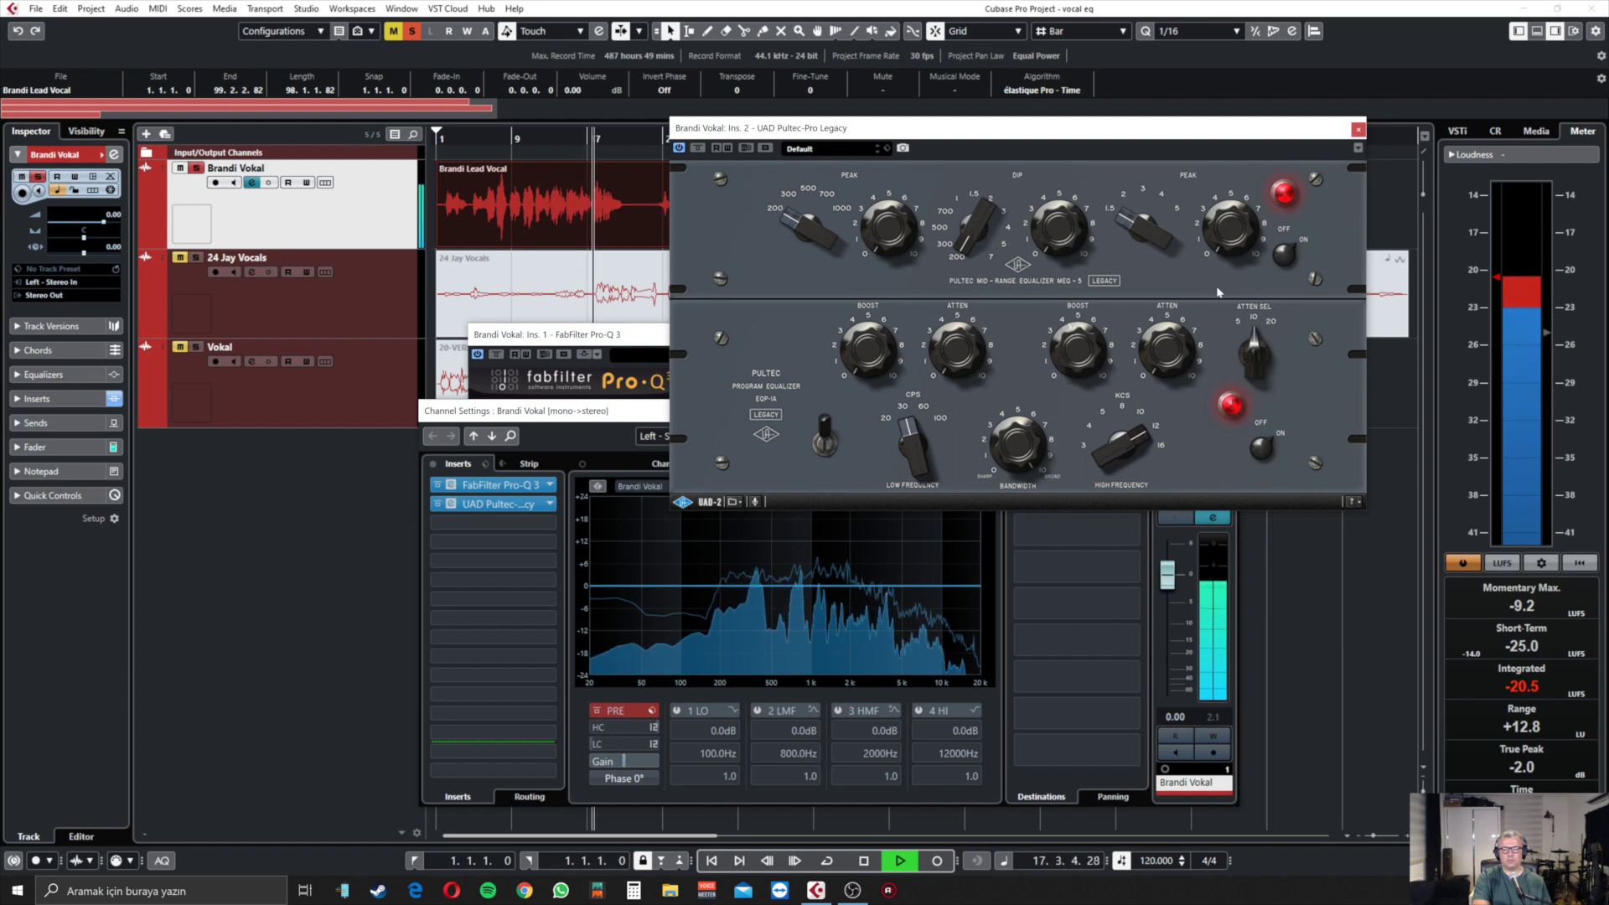
{"action": "left_click", "coordinate": [1358, 129]}
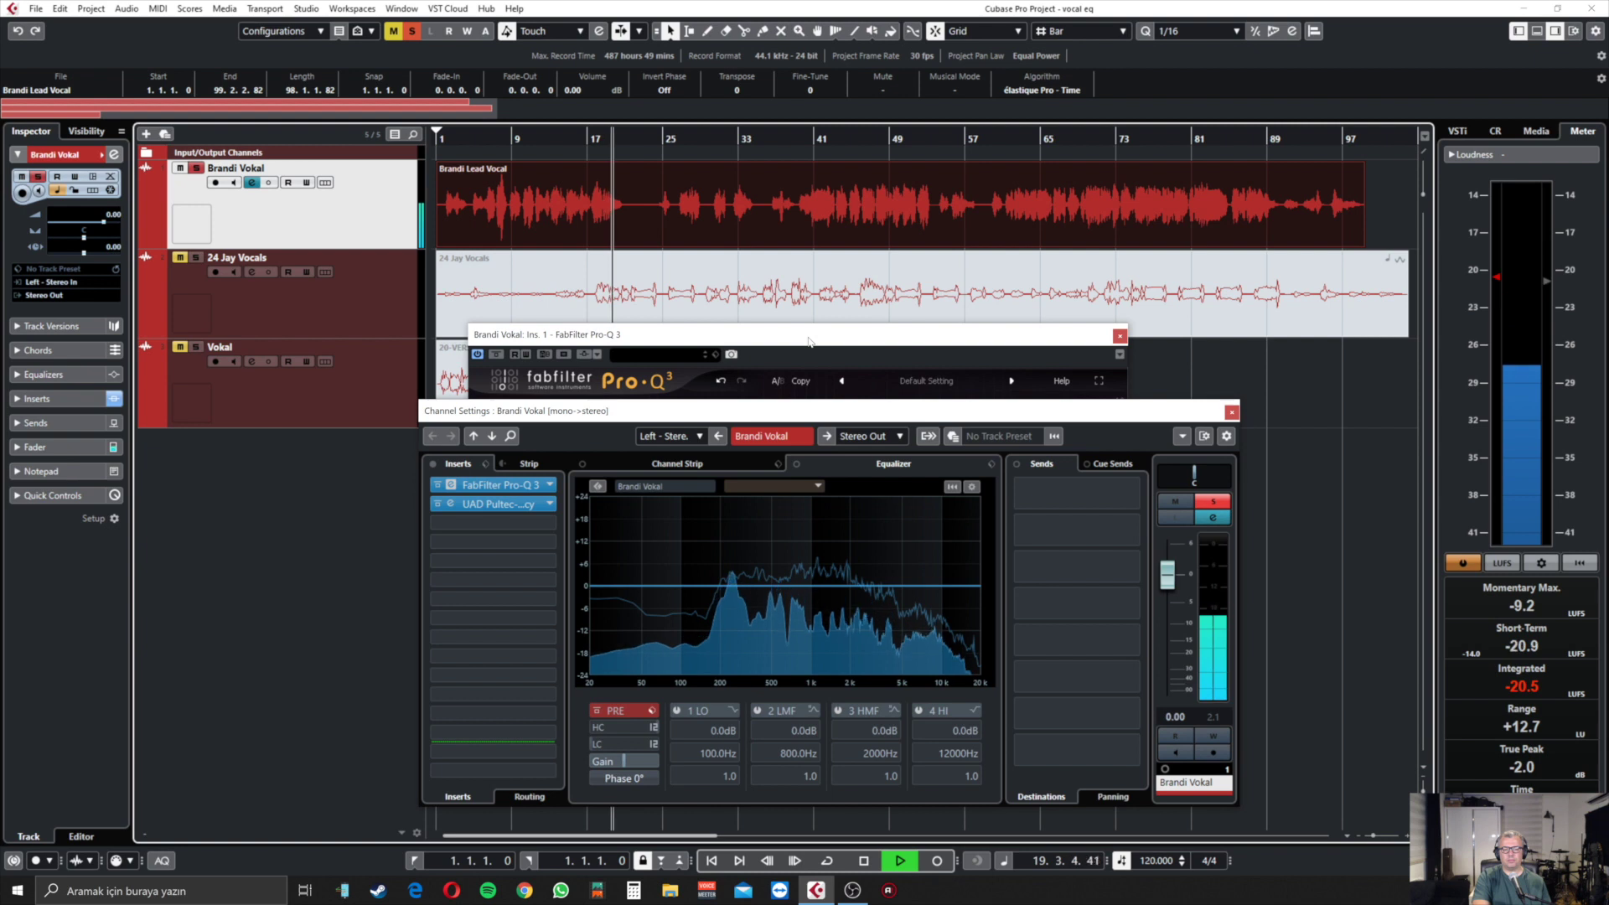
{"action": "key", "text": "space"}
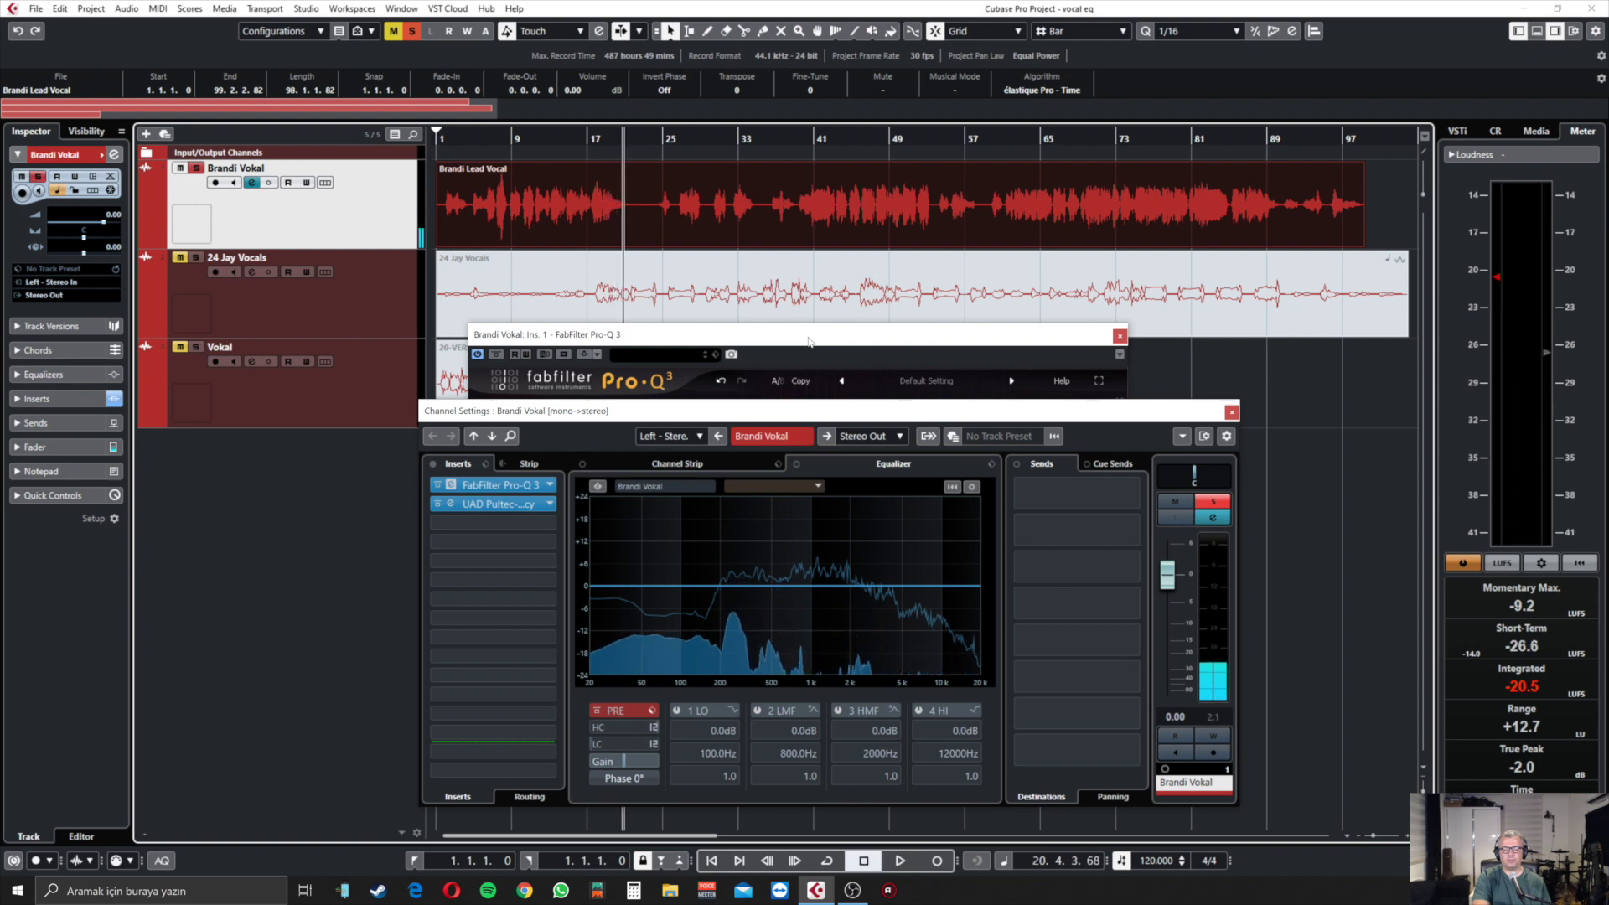
{"action": "left_click", "coordinate": [1232, 412]}
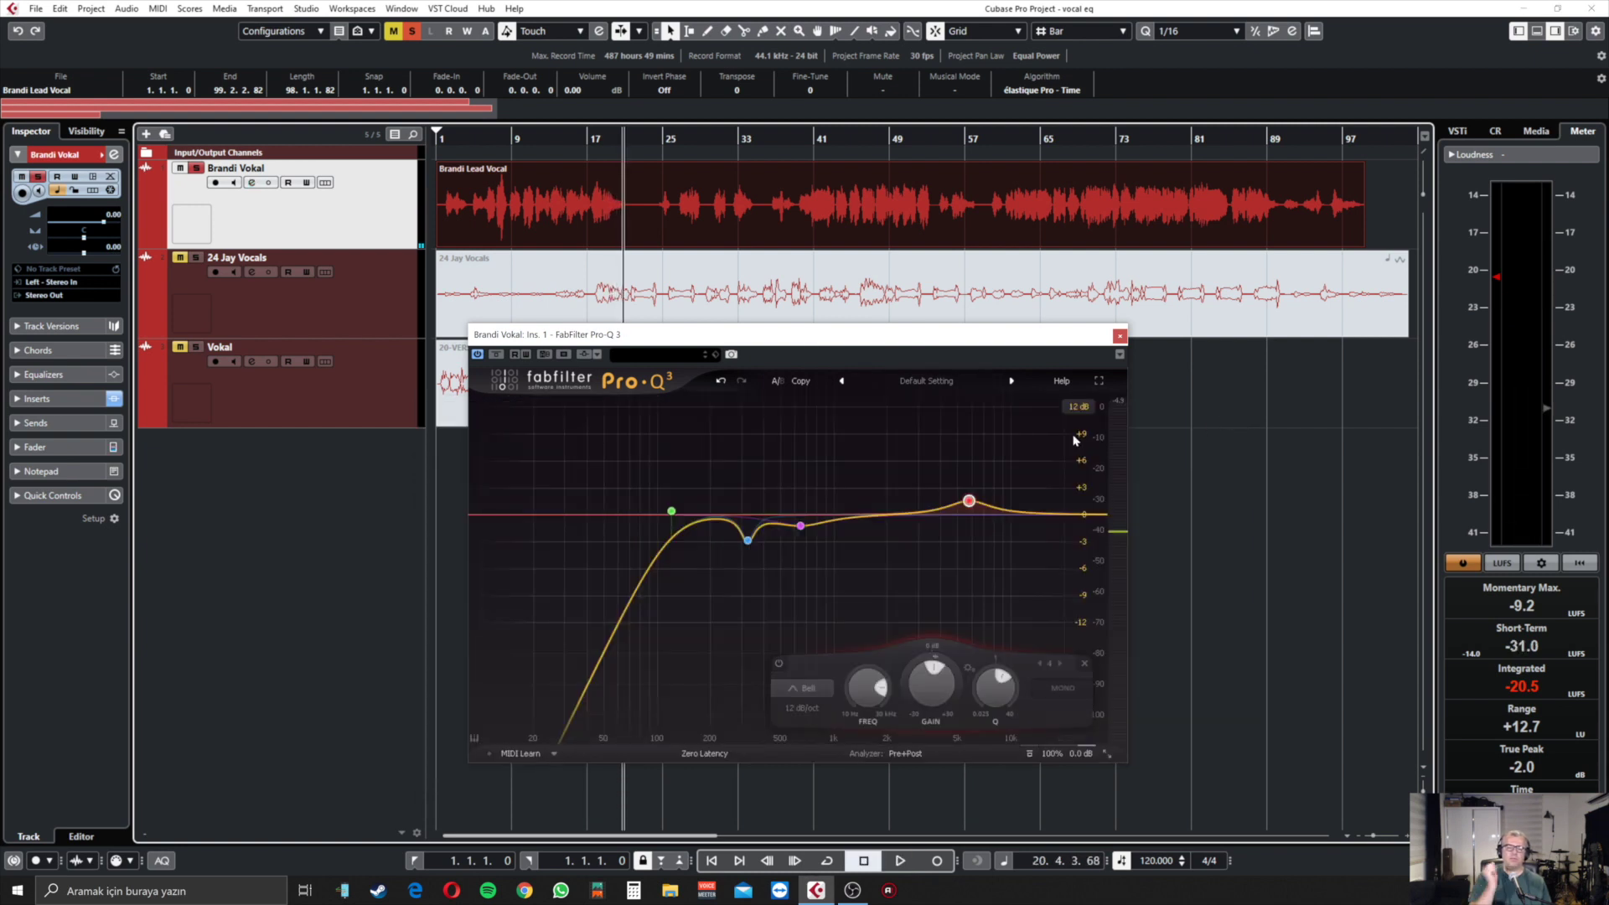
{"action": "left_click", "coordinate": [1119, 337]}
- Clear all solo states, select the second vocal track's event and play it from about bars 17 and 46
{"action": "left_click", "coordinate": [698, 295]}
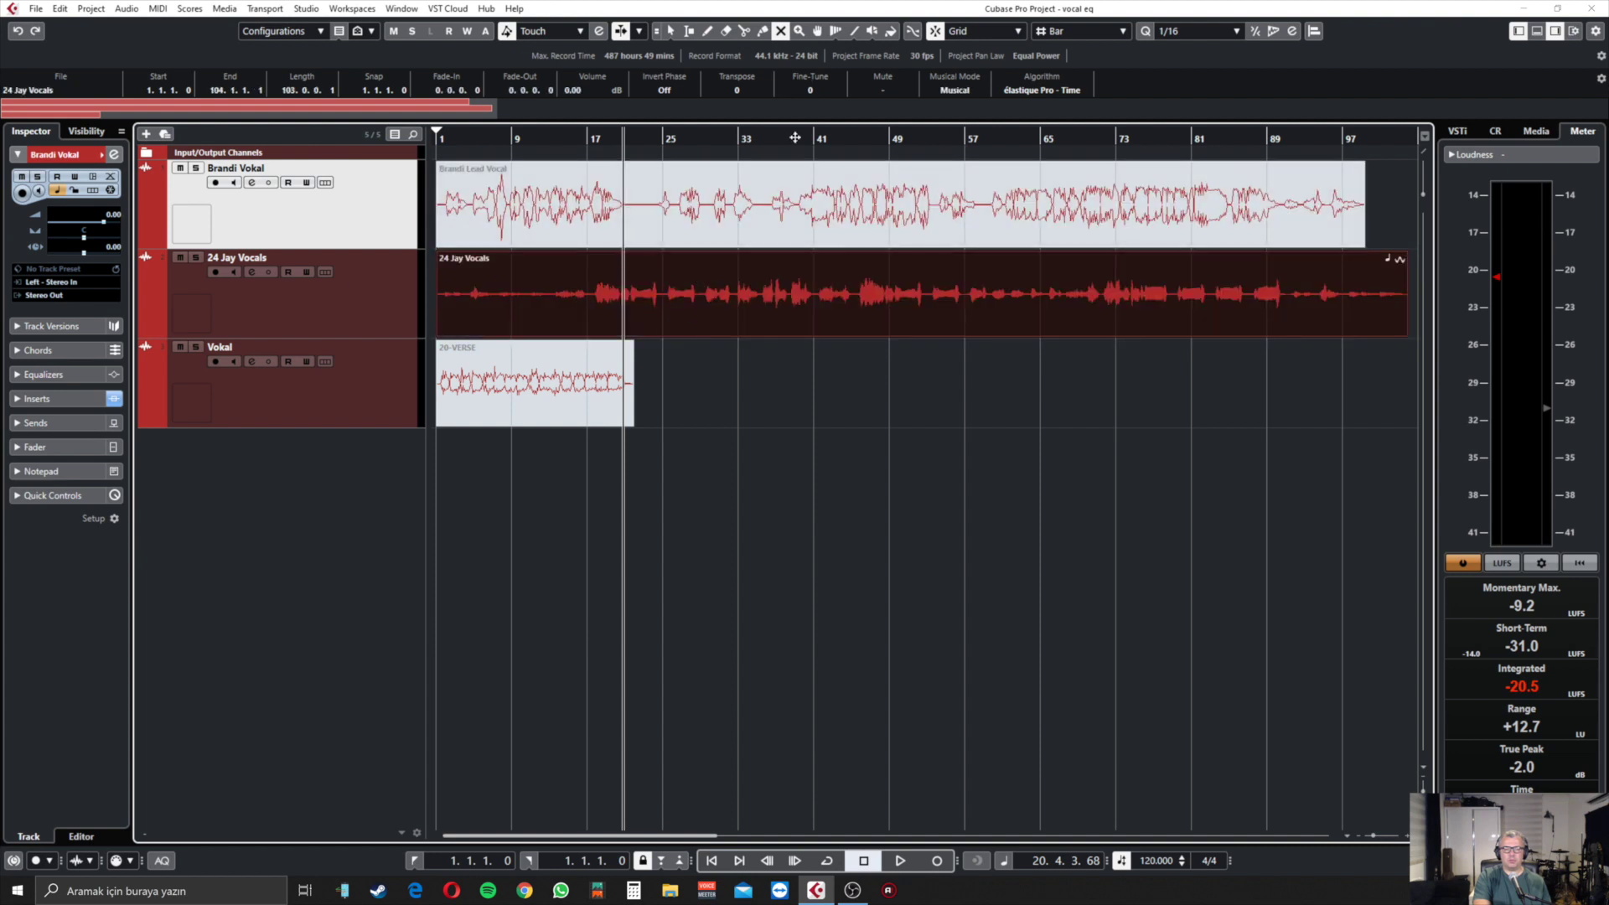
{"action": "left_click", "coordinate": [593, 155]}
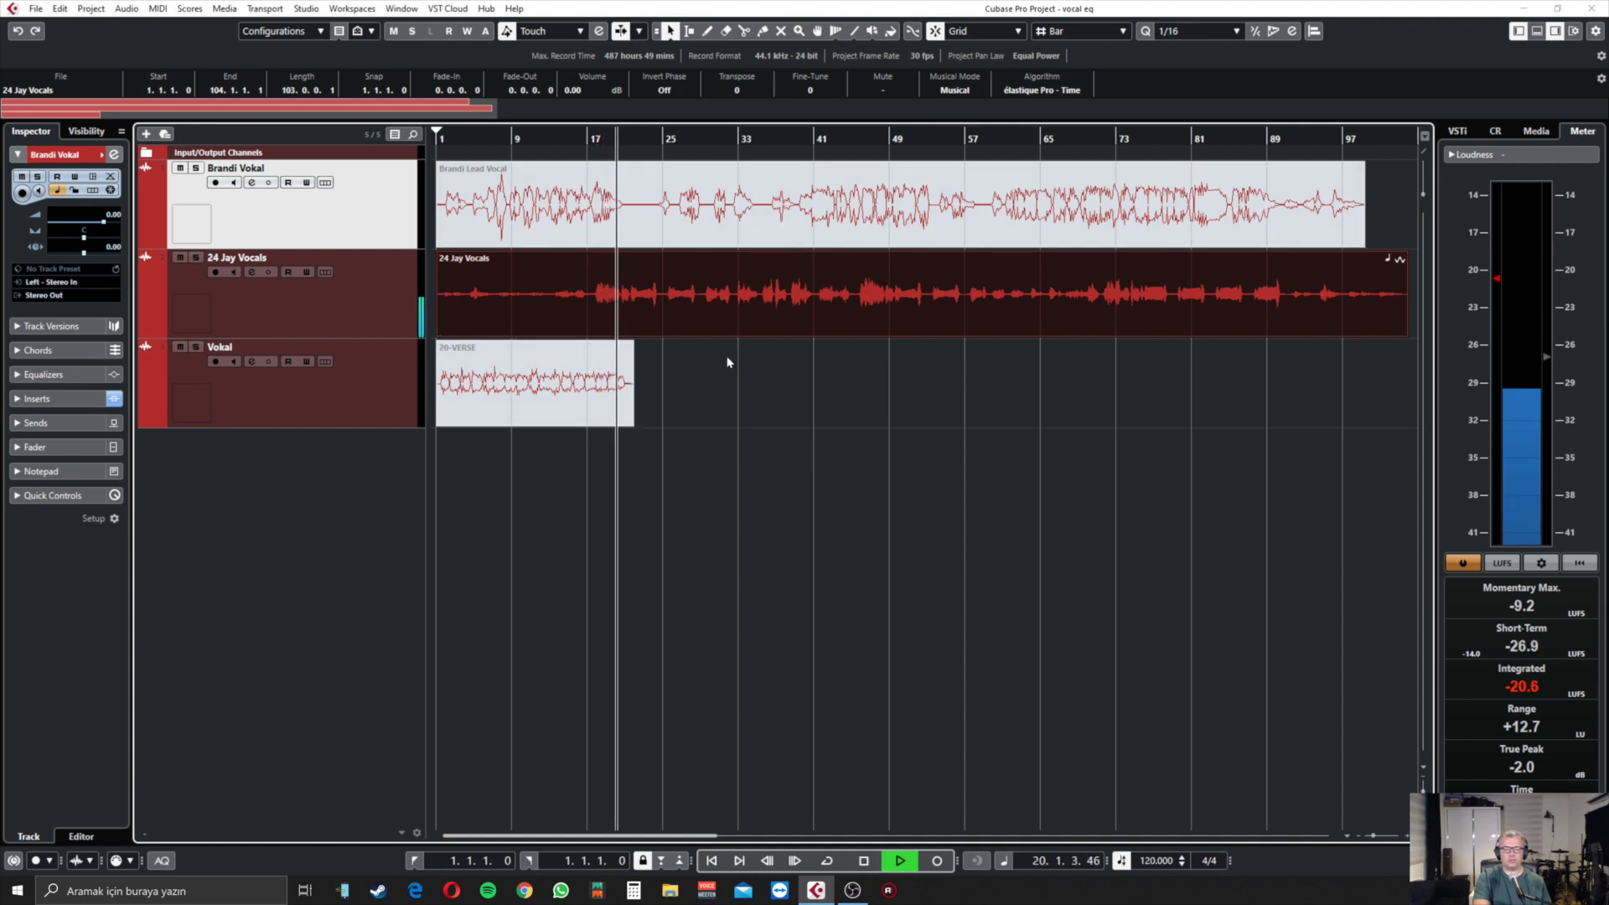
{"action": "left_click", "coordinate": [862, 144]}
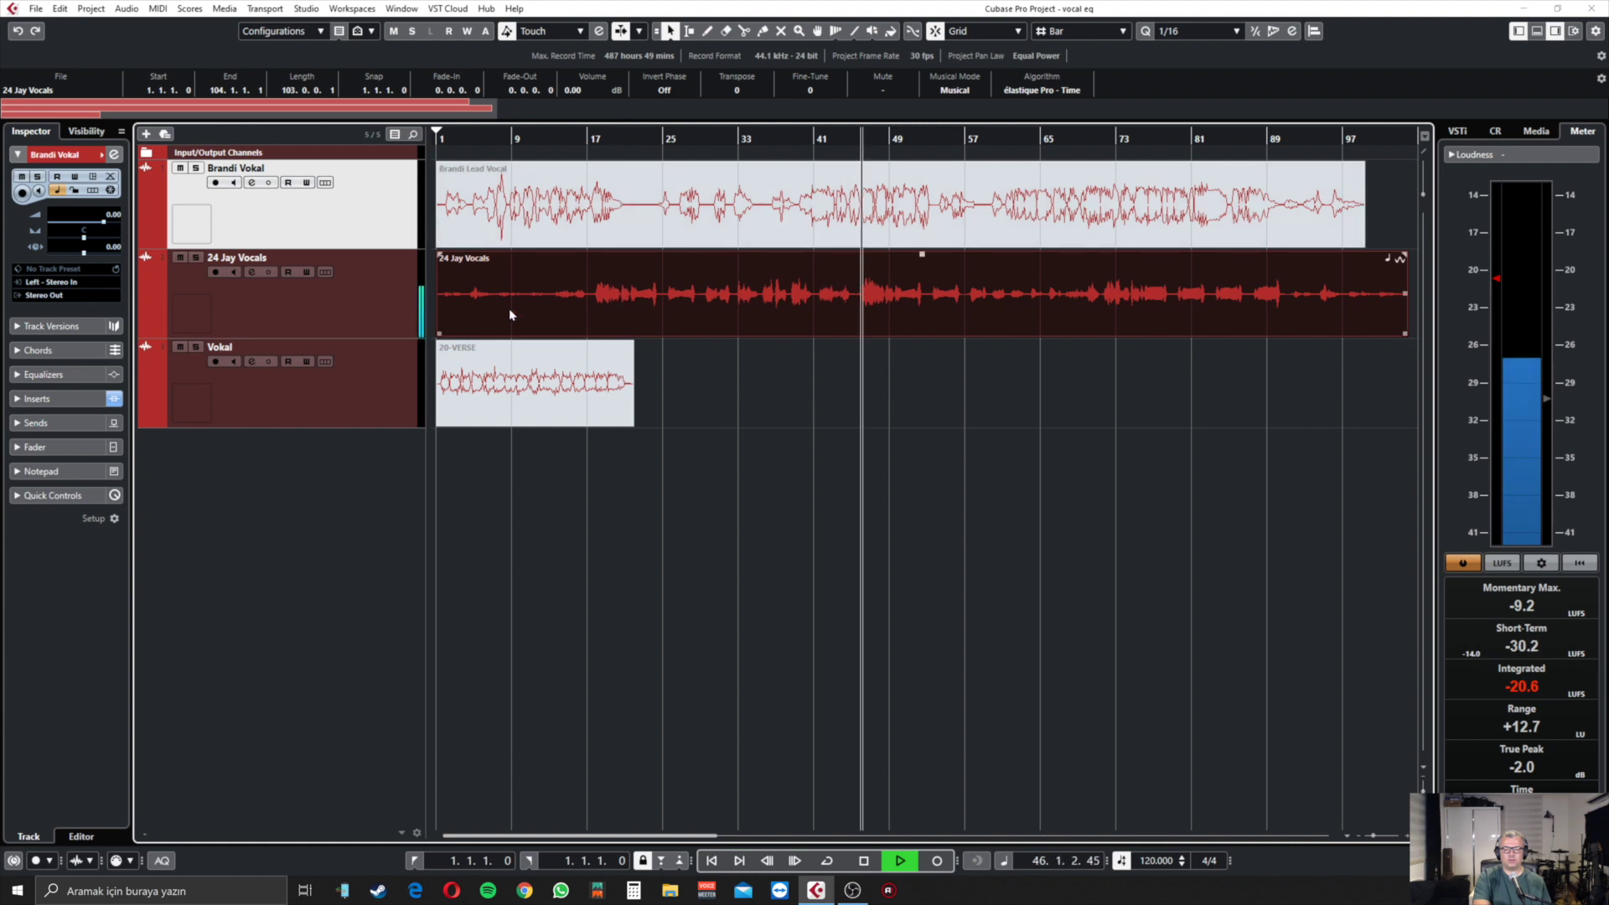
- Set the locator range from bar 39 to bar 65 and continue playback from about bar 51
{"action": "left_click", "coordinate": [855, 142], "text": "ctrl"}
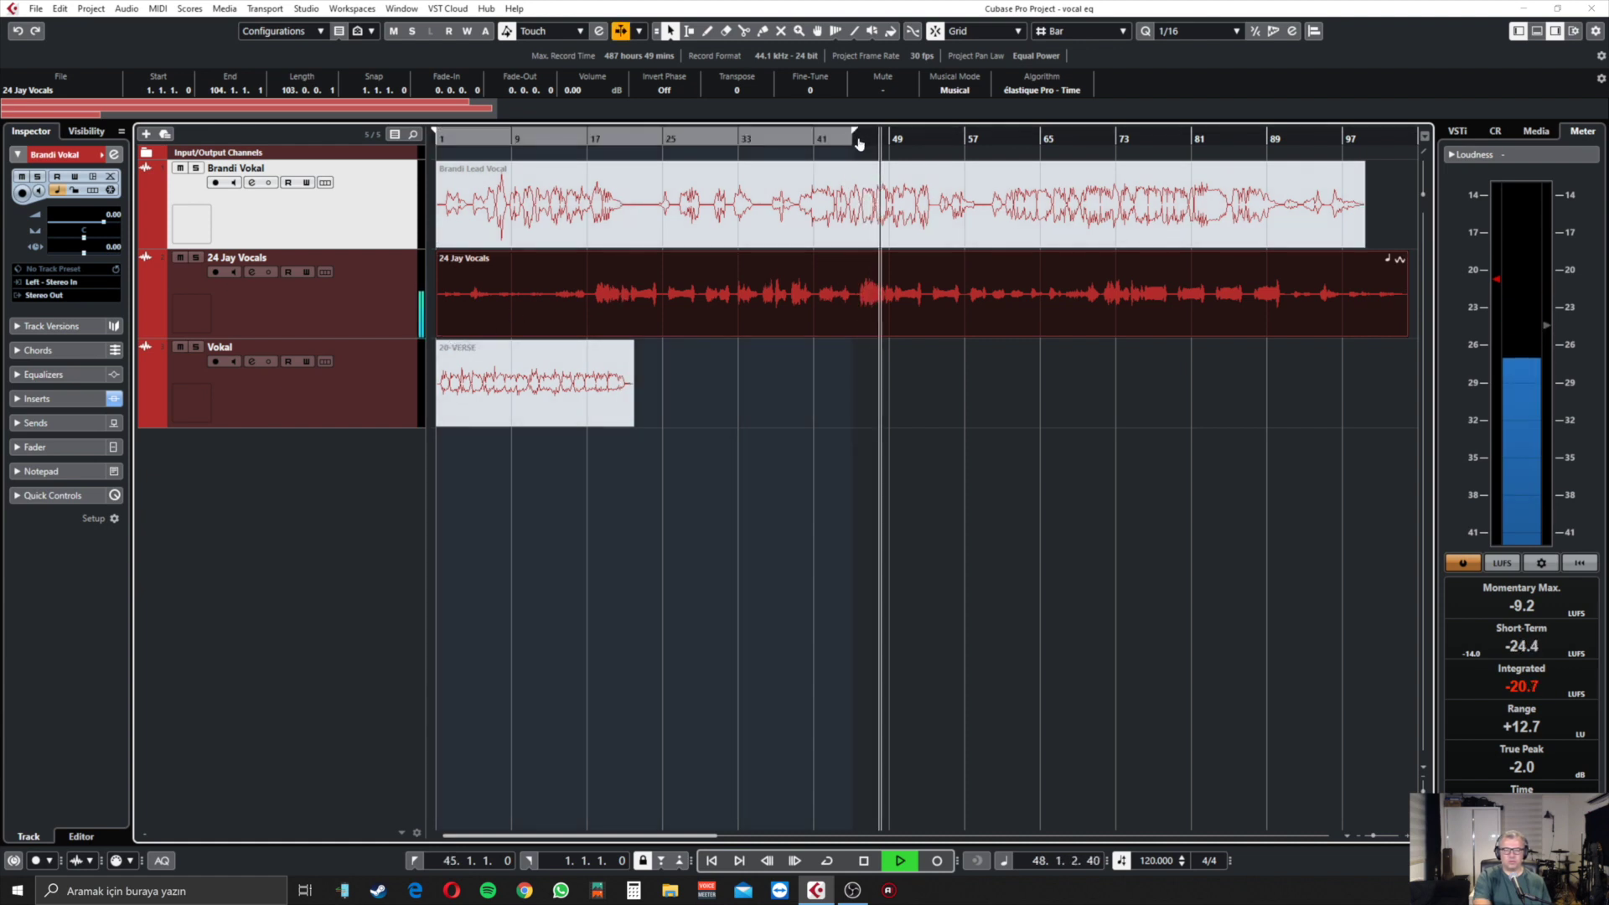
{"action": "left_click_drag", "start_coordinate": [435, 134], "coordinate": [670, 135]}
{"action": "left_click_drag", "start_coordinate": [1090, 134], "coordinate": [1199, 134]}
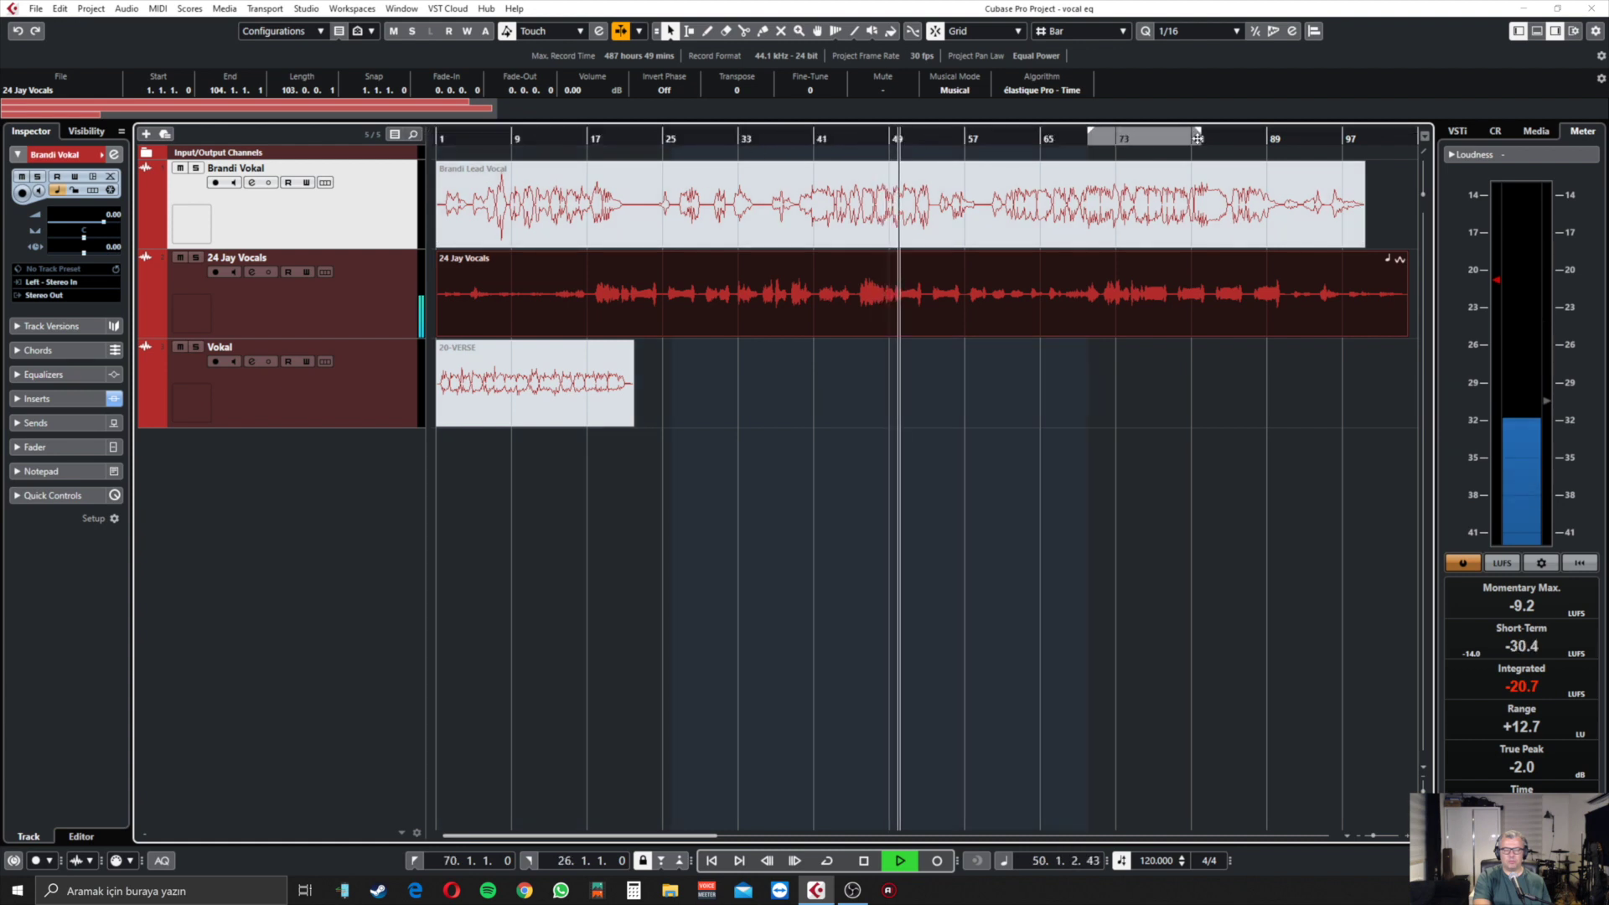
{"action": "left_click_drag", "start_coordinate": [1089, 135], "coordinate": [797, 156]}
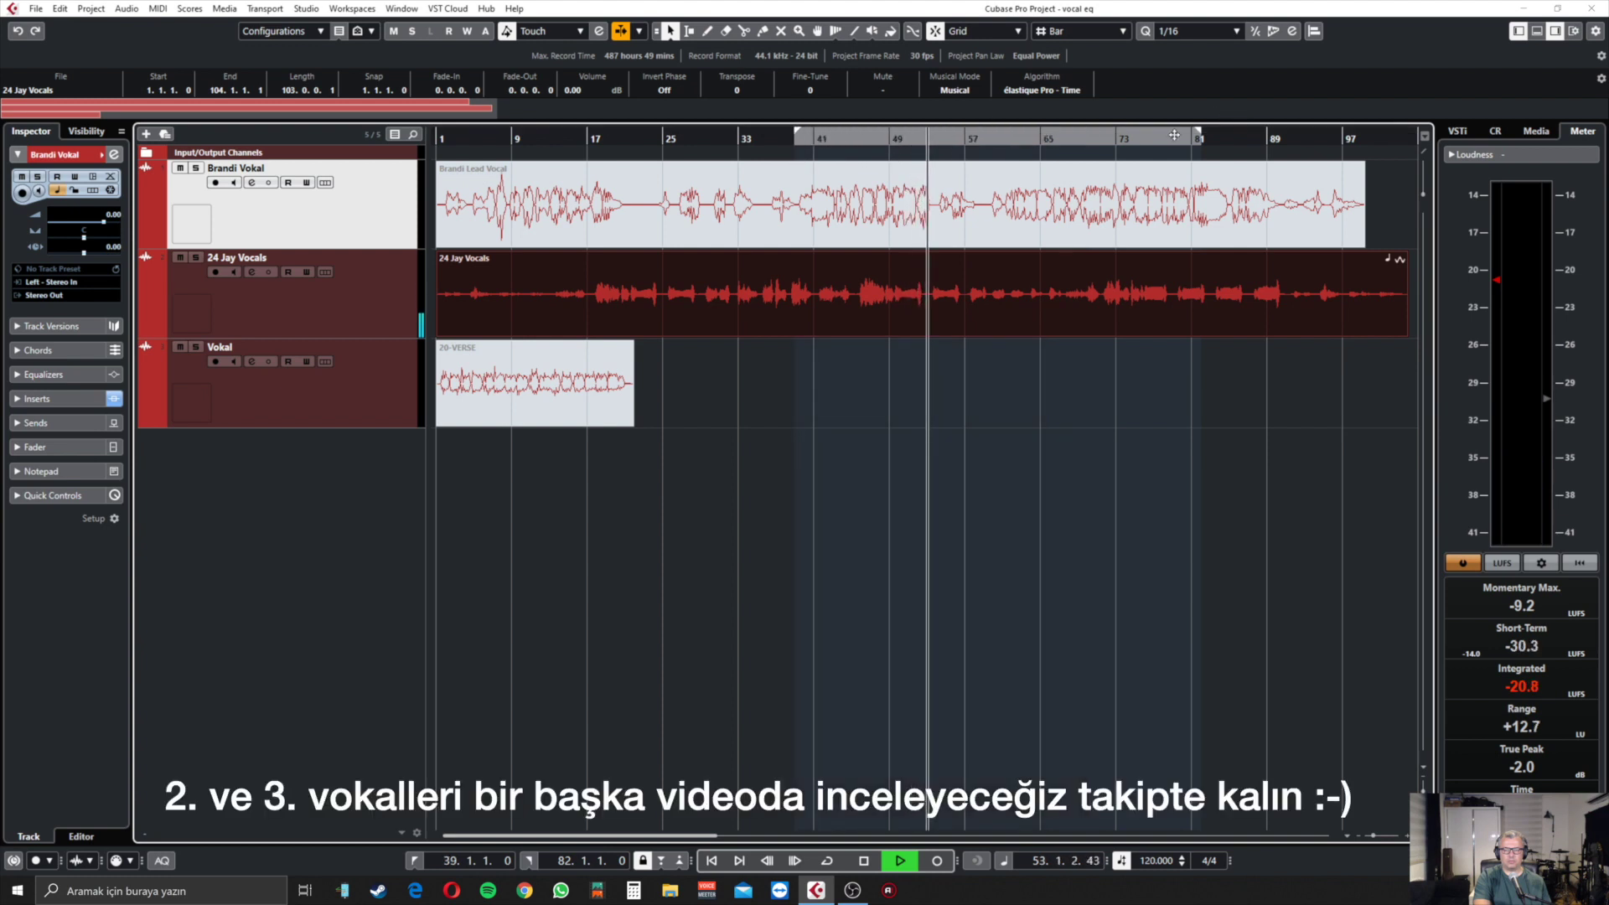
{"action": "left_click_drag", "start_coordinate": [1199, 136], "coordinate": [1049, 151]}
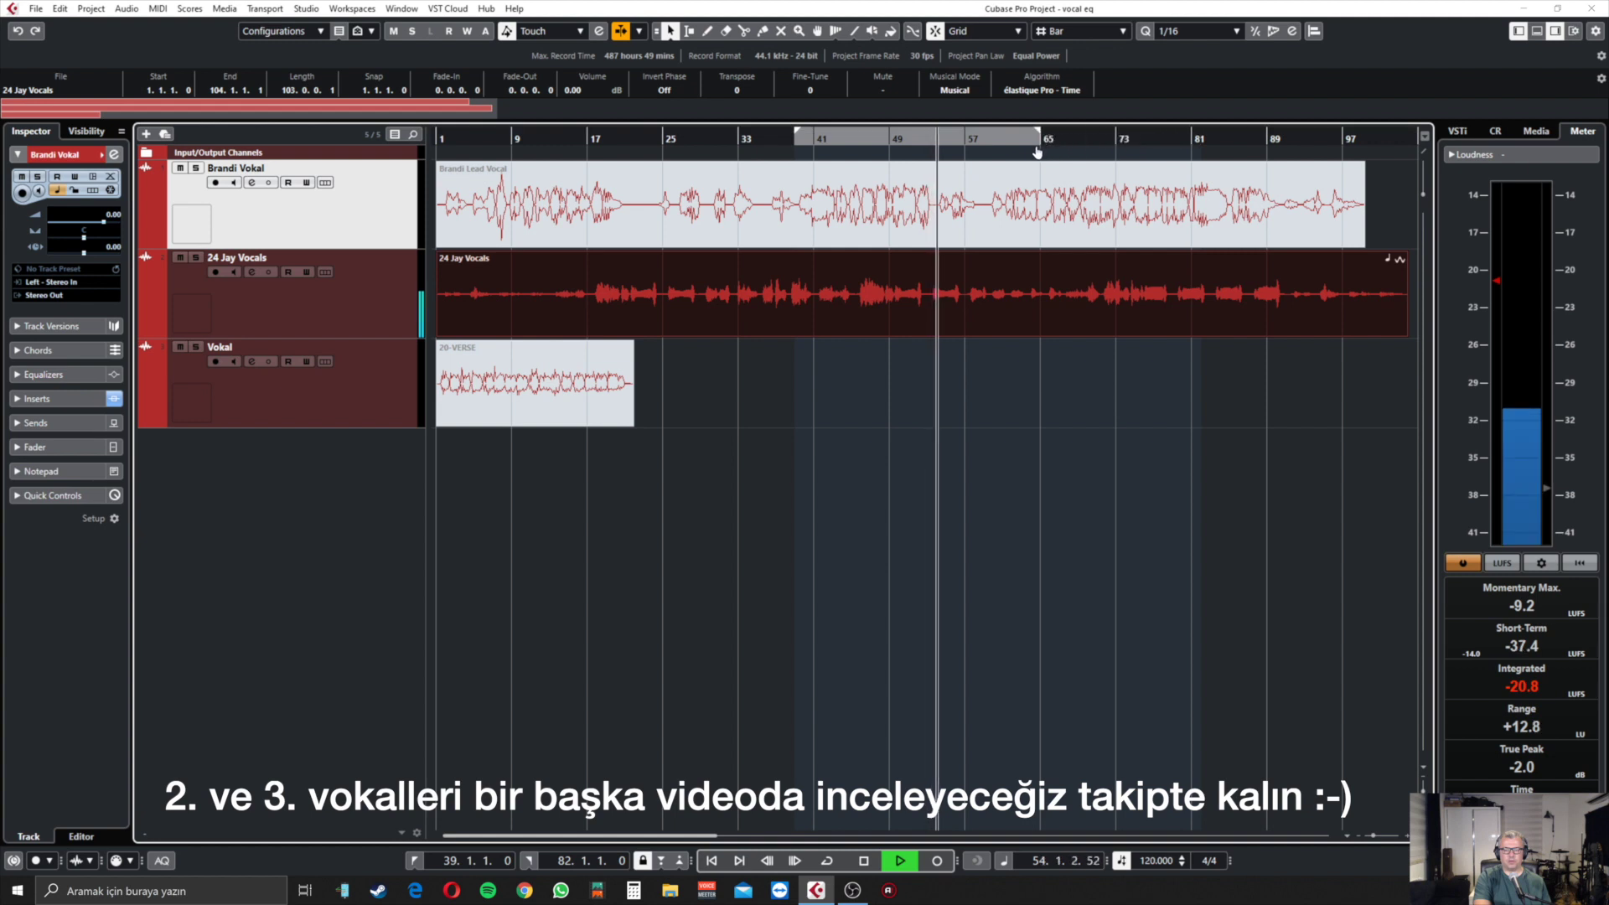
{"action": "left_click", "coordinate": [912, 139]}
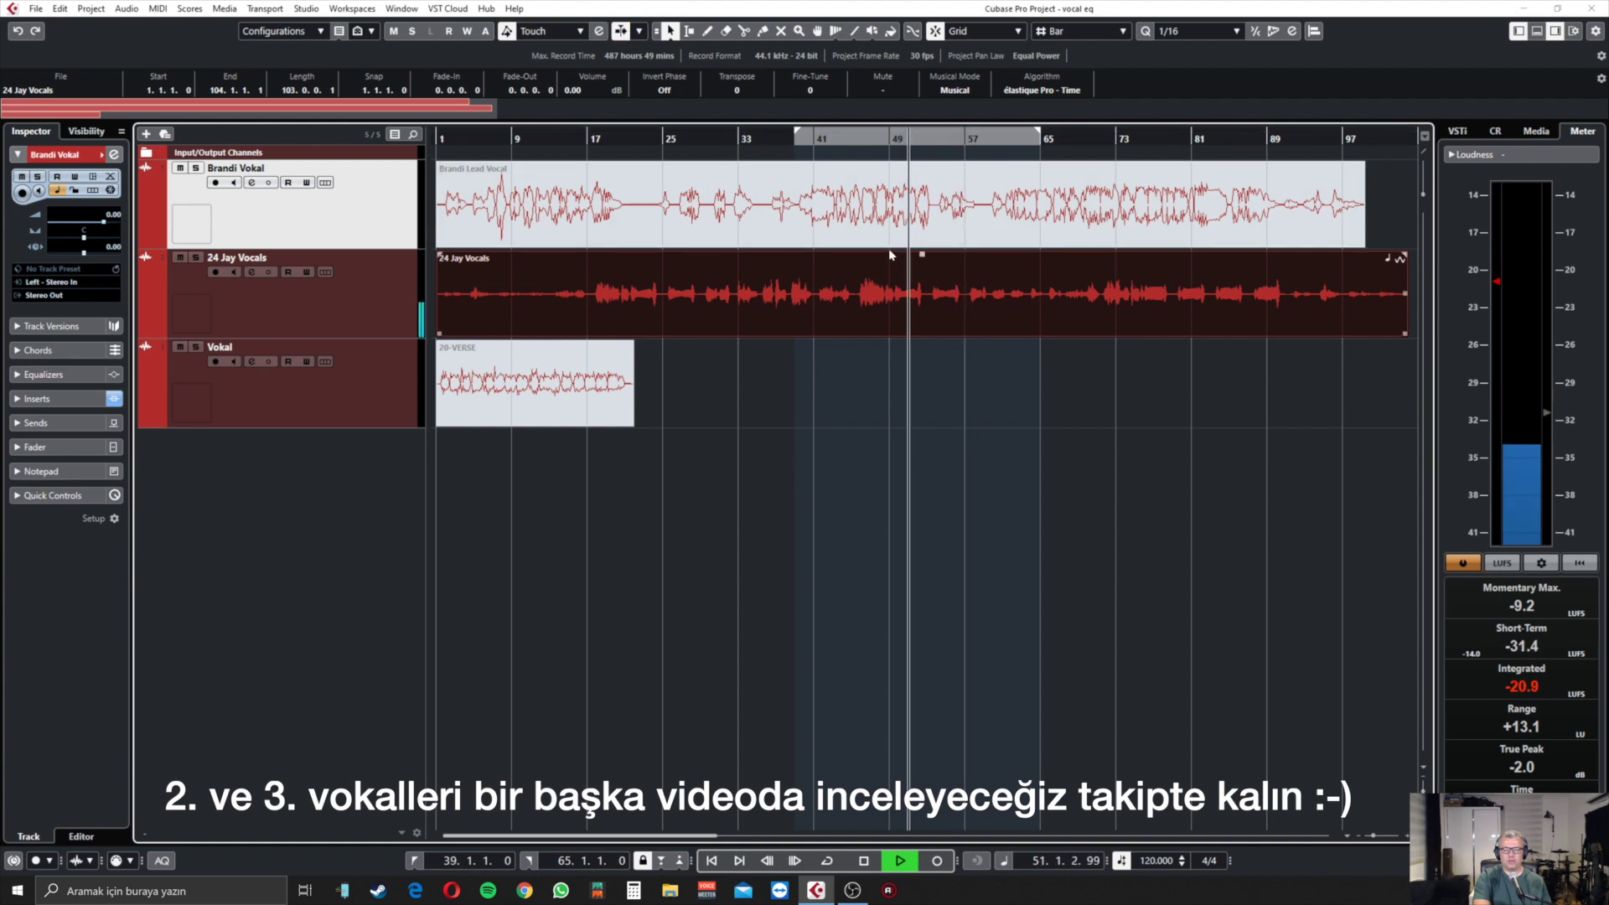